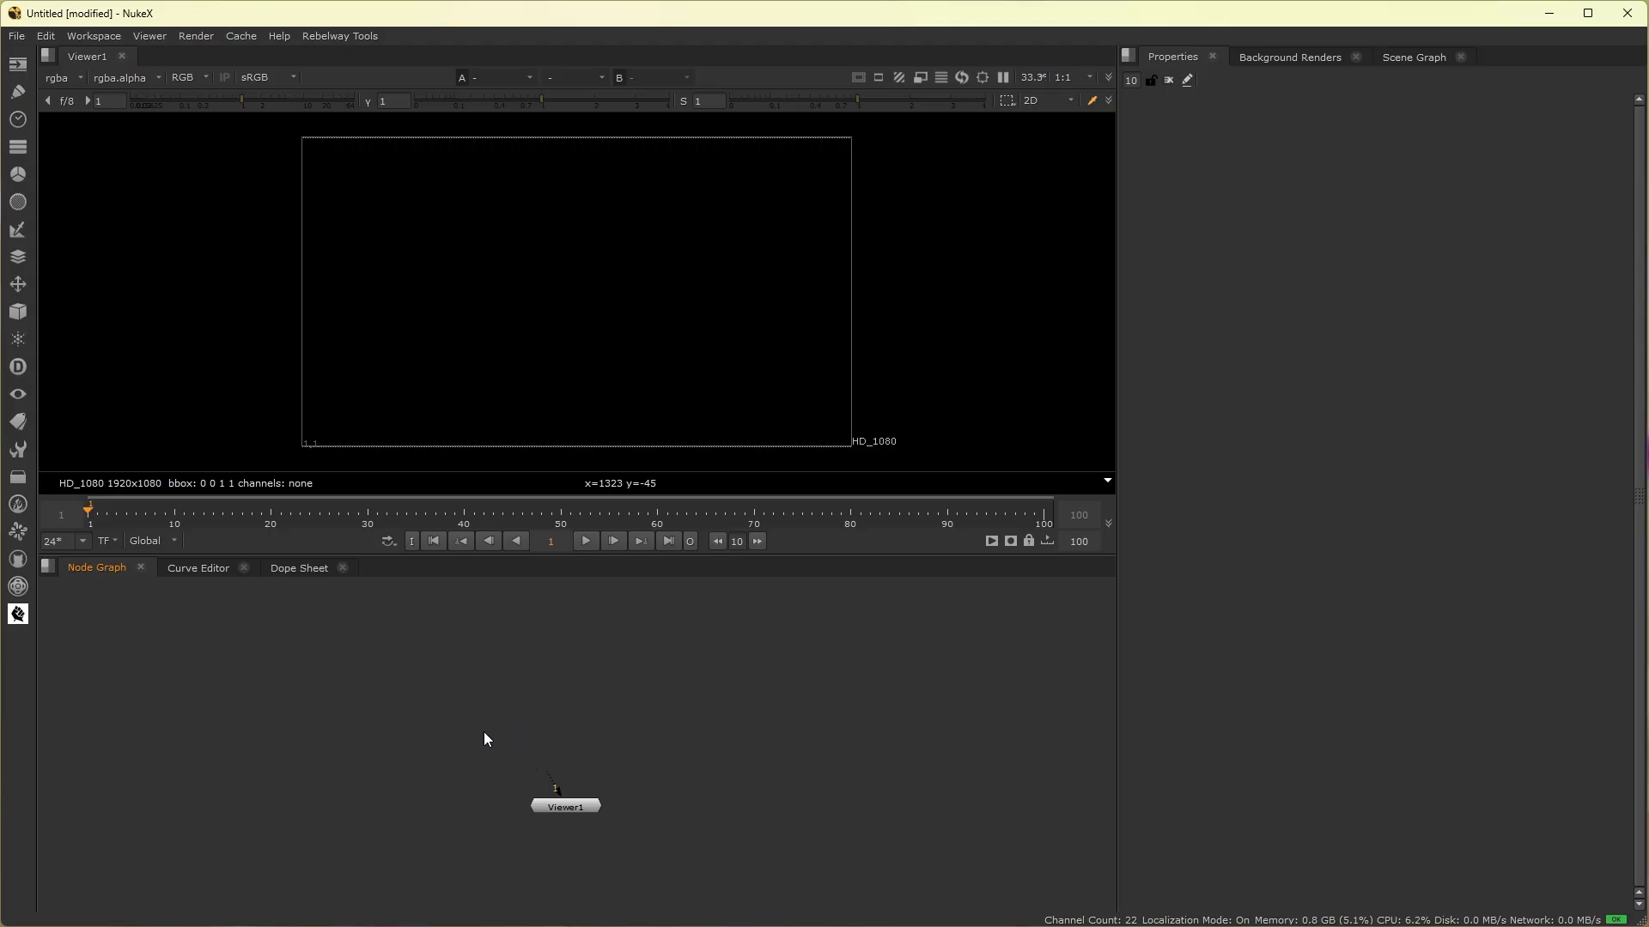
middle_drag(484, 738, 558, 672)
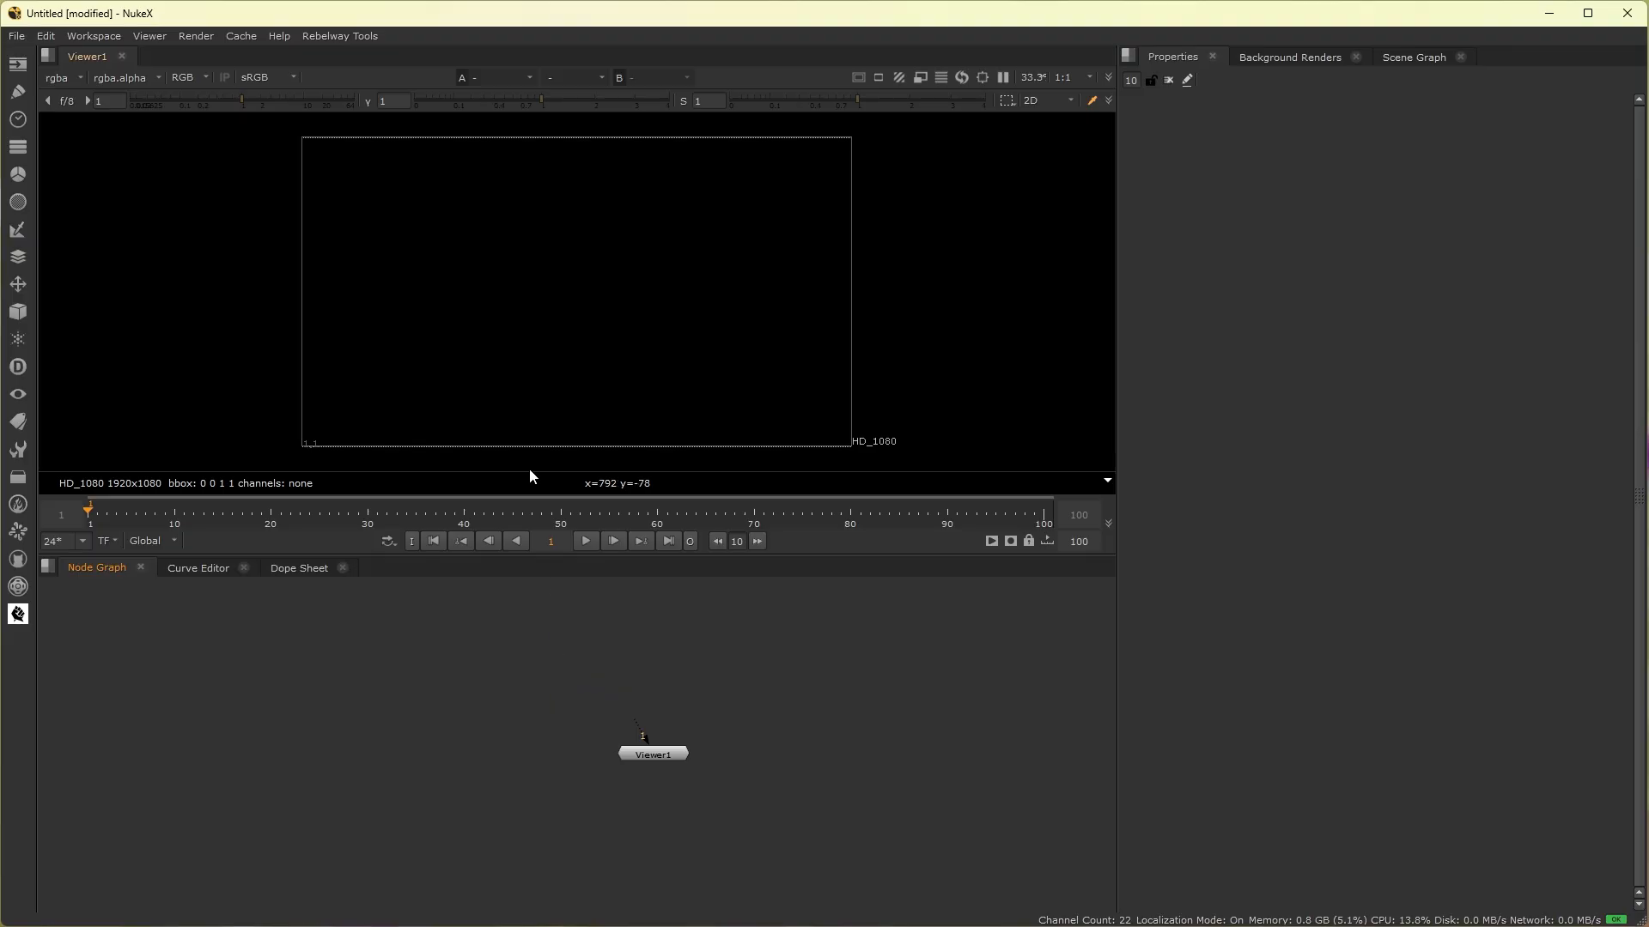
middle_drag(529, 474, 559, 282)
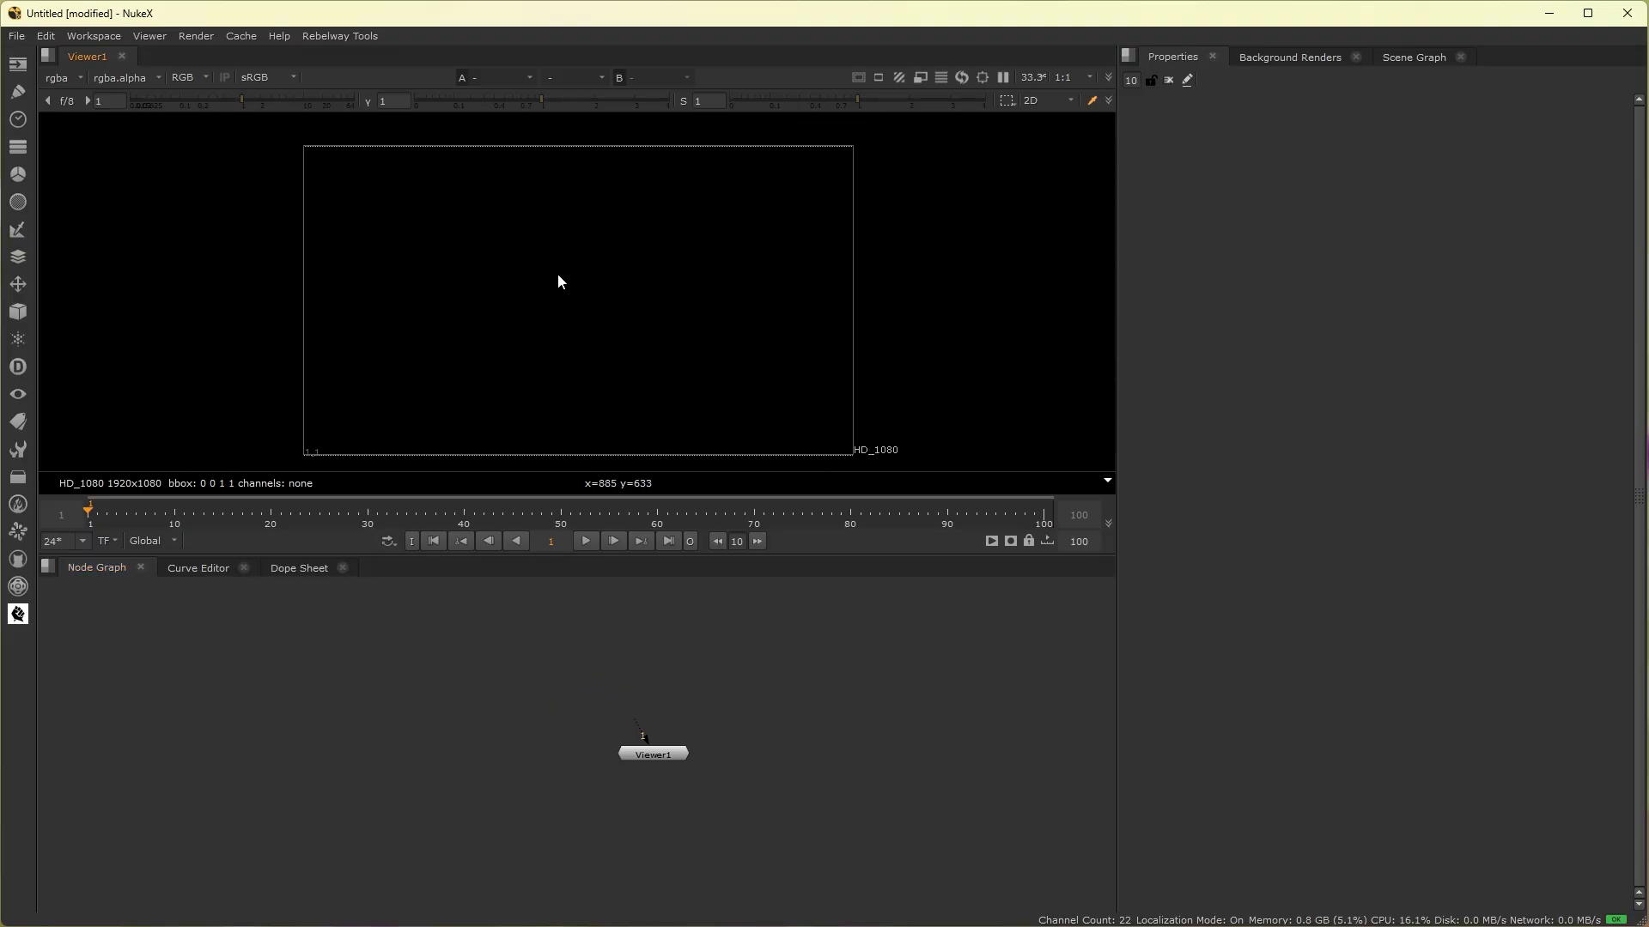
key(f)
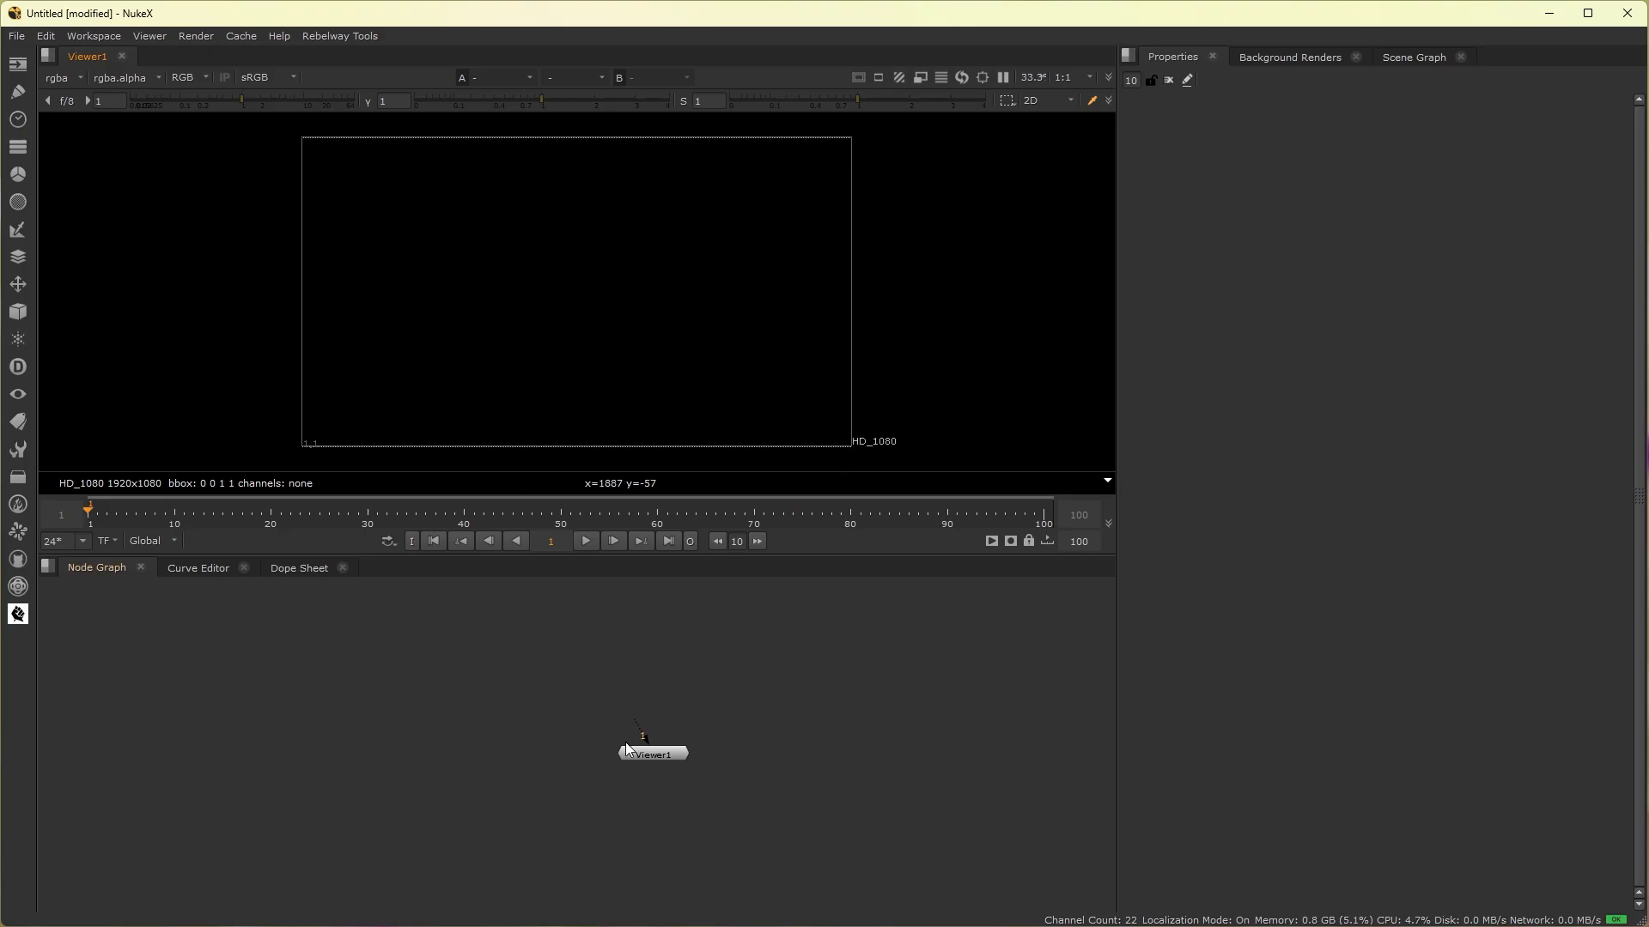
scroll(632, 756, up, 6)
scroll(632, 756, down, 8)
scroll(632, 755, up, 8)
scroll(632, 755, down, 6)
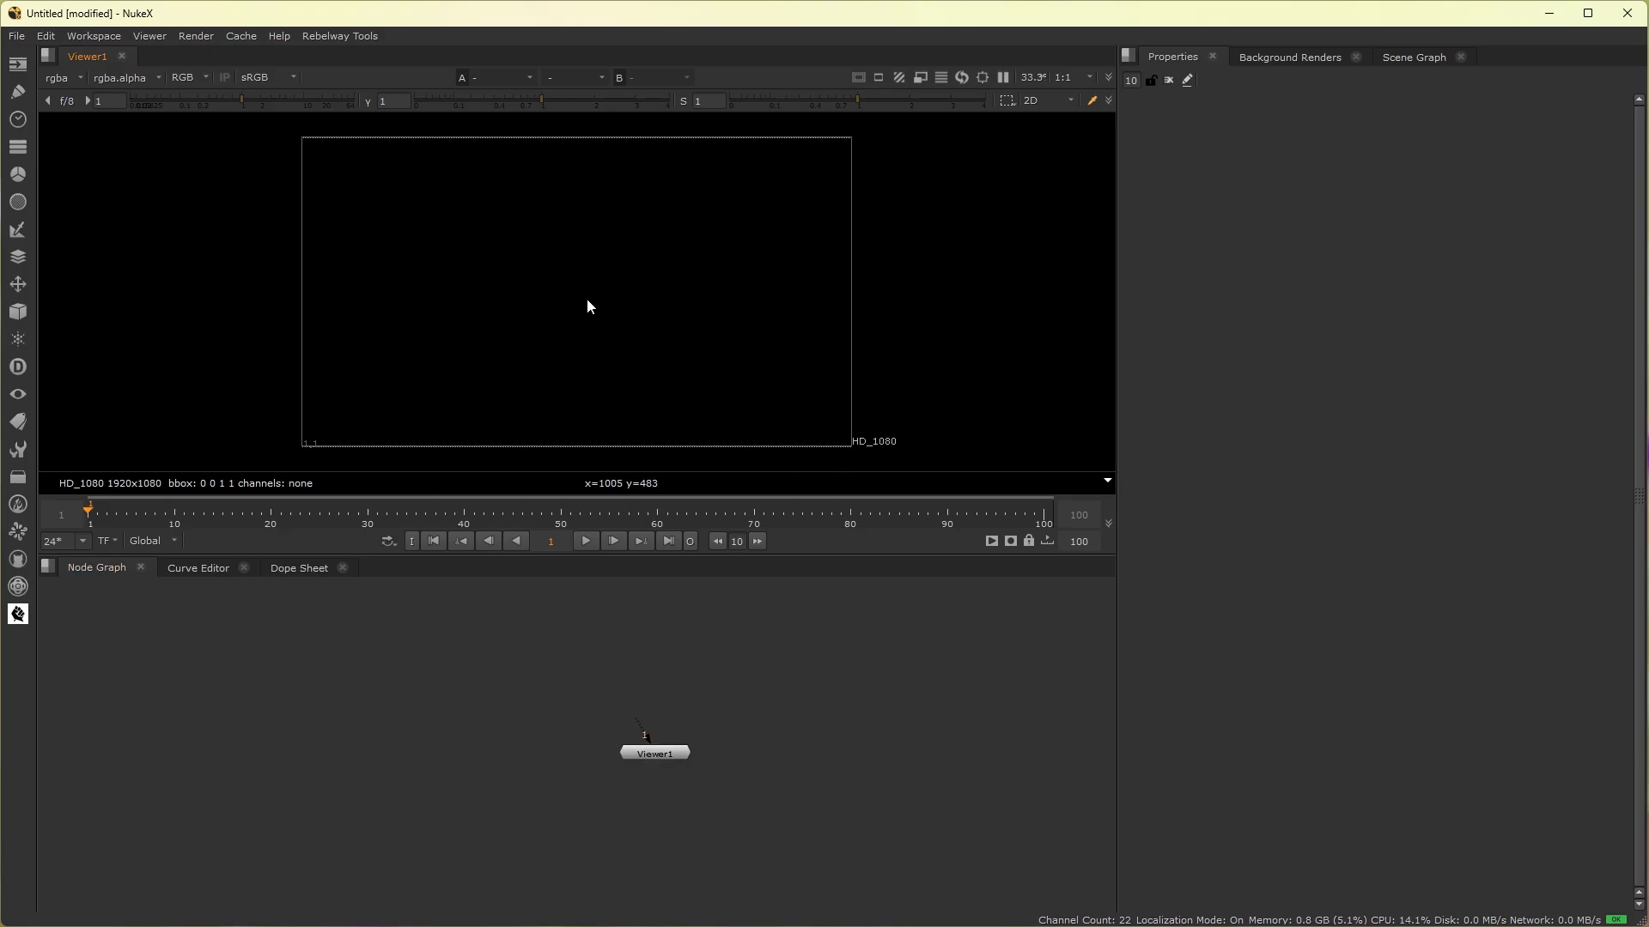
scroll(580, 275, up, 4)
scroll(580, 275, down, 4)
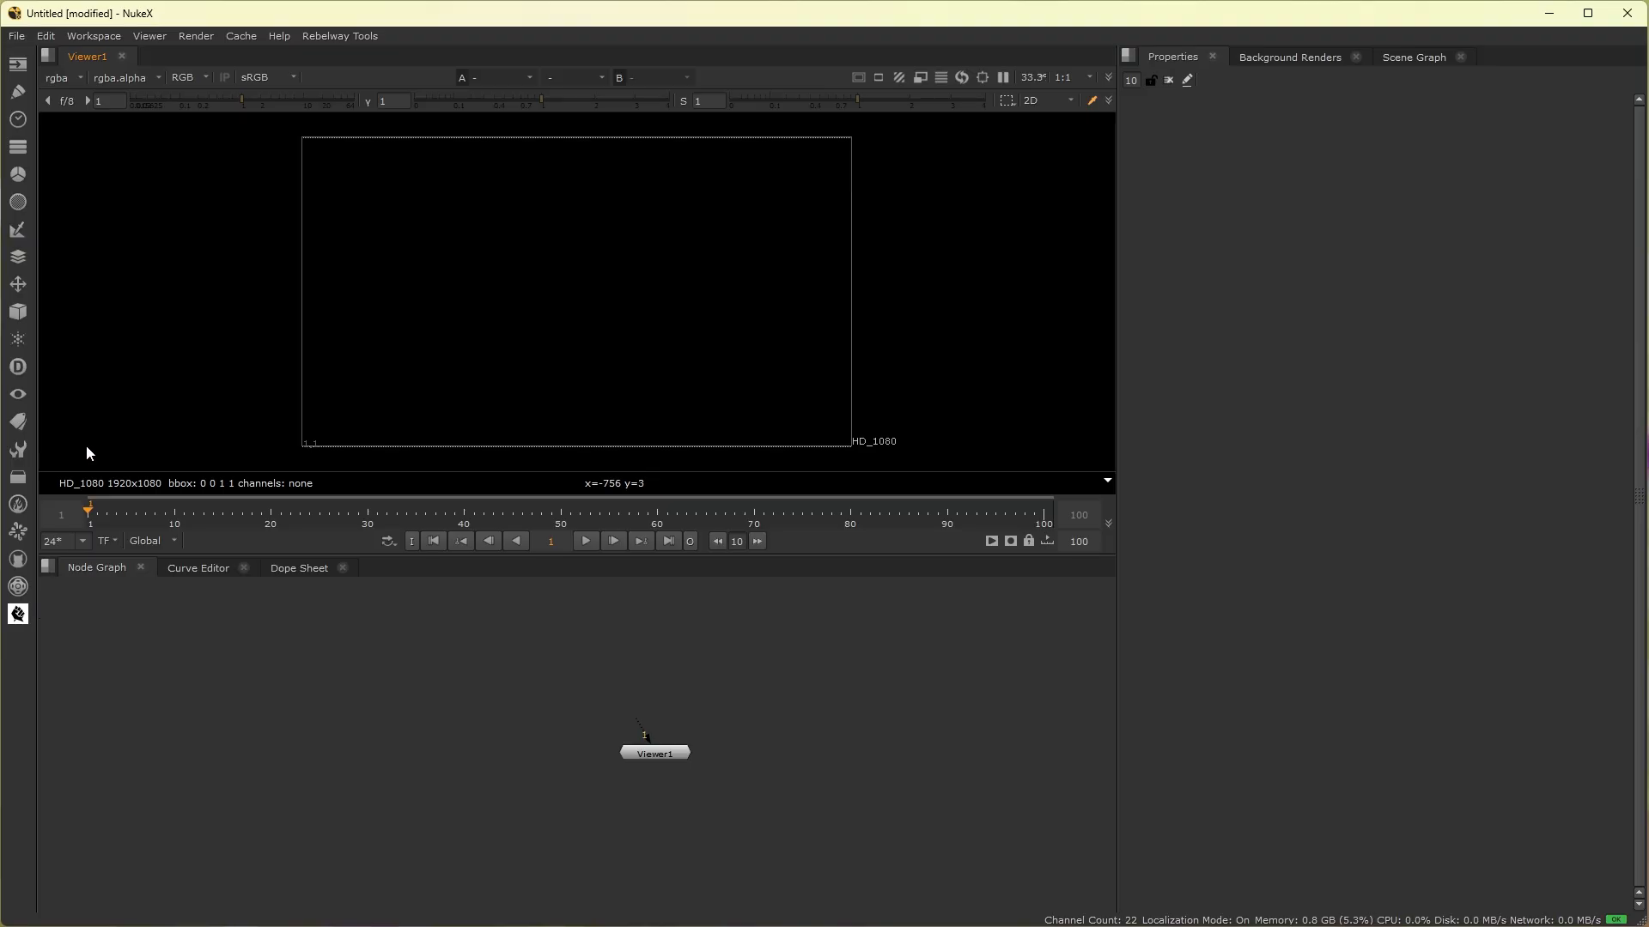
click(27, 73)
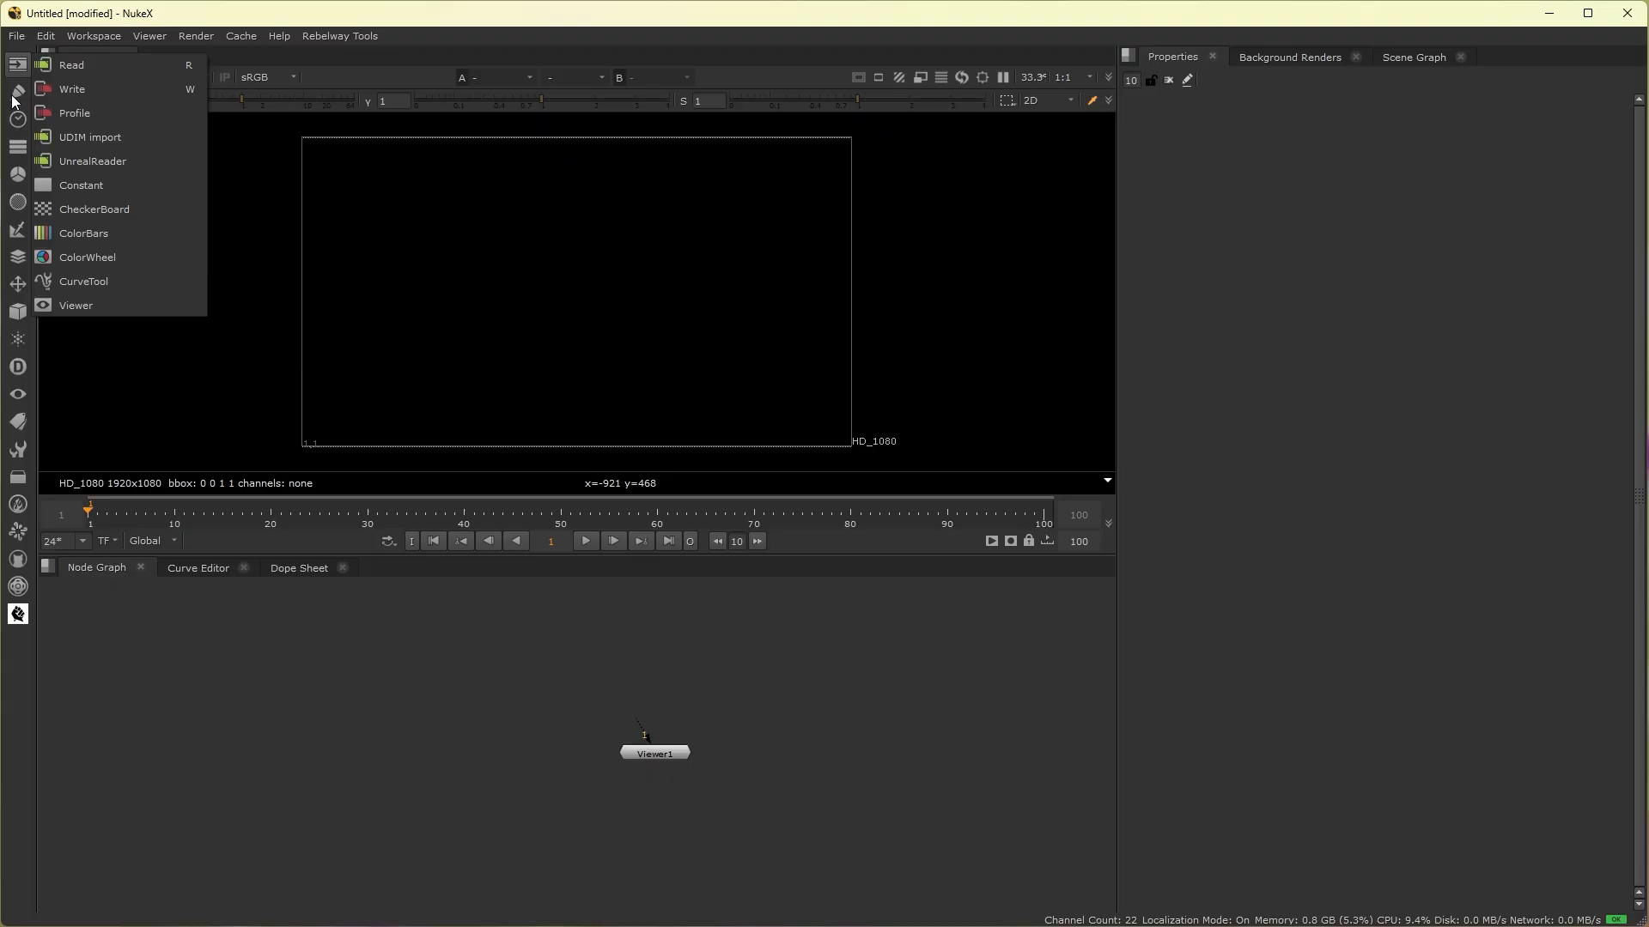
click(13, 100)
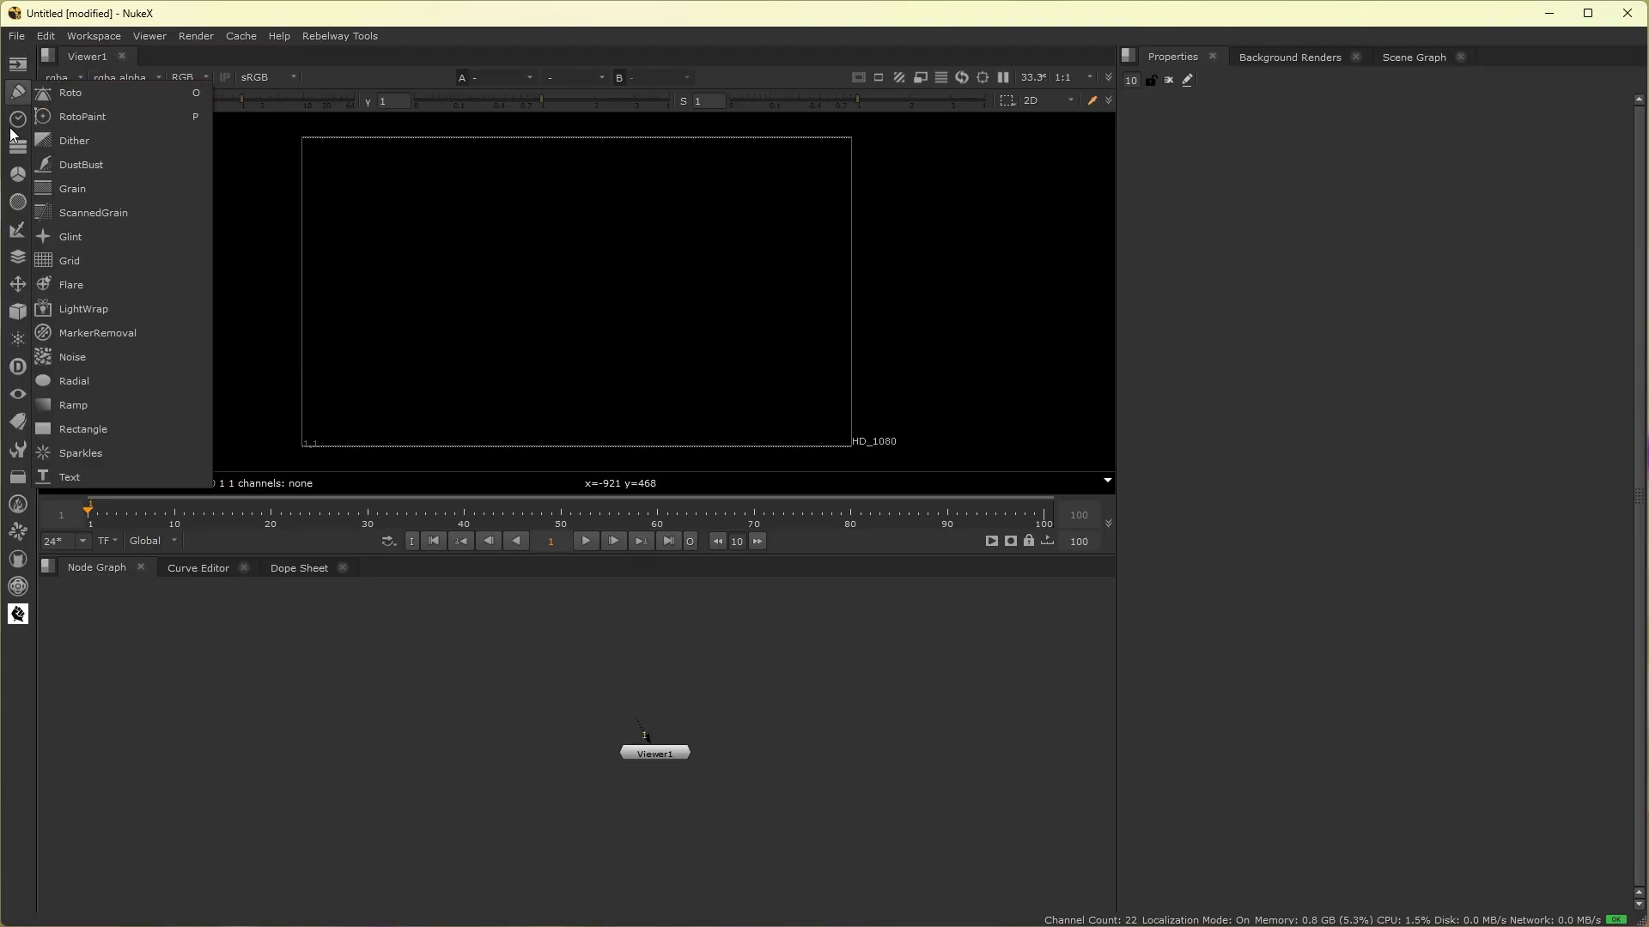
click(14, 125)
click(347, 648)
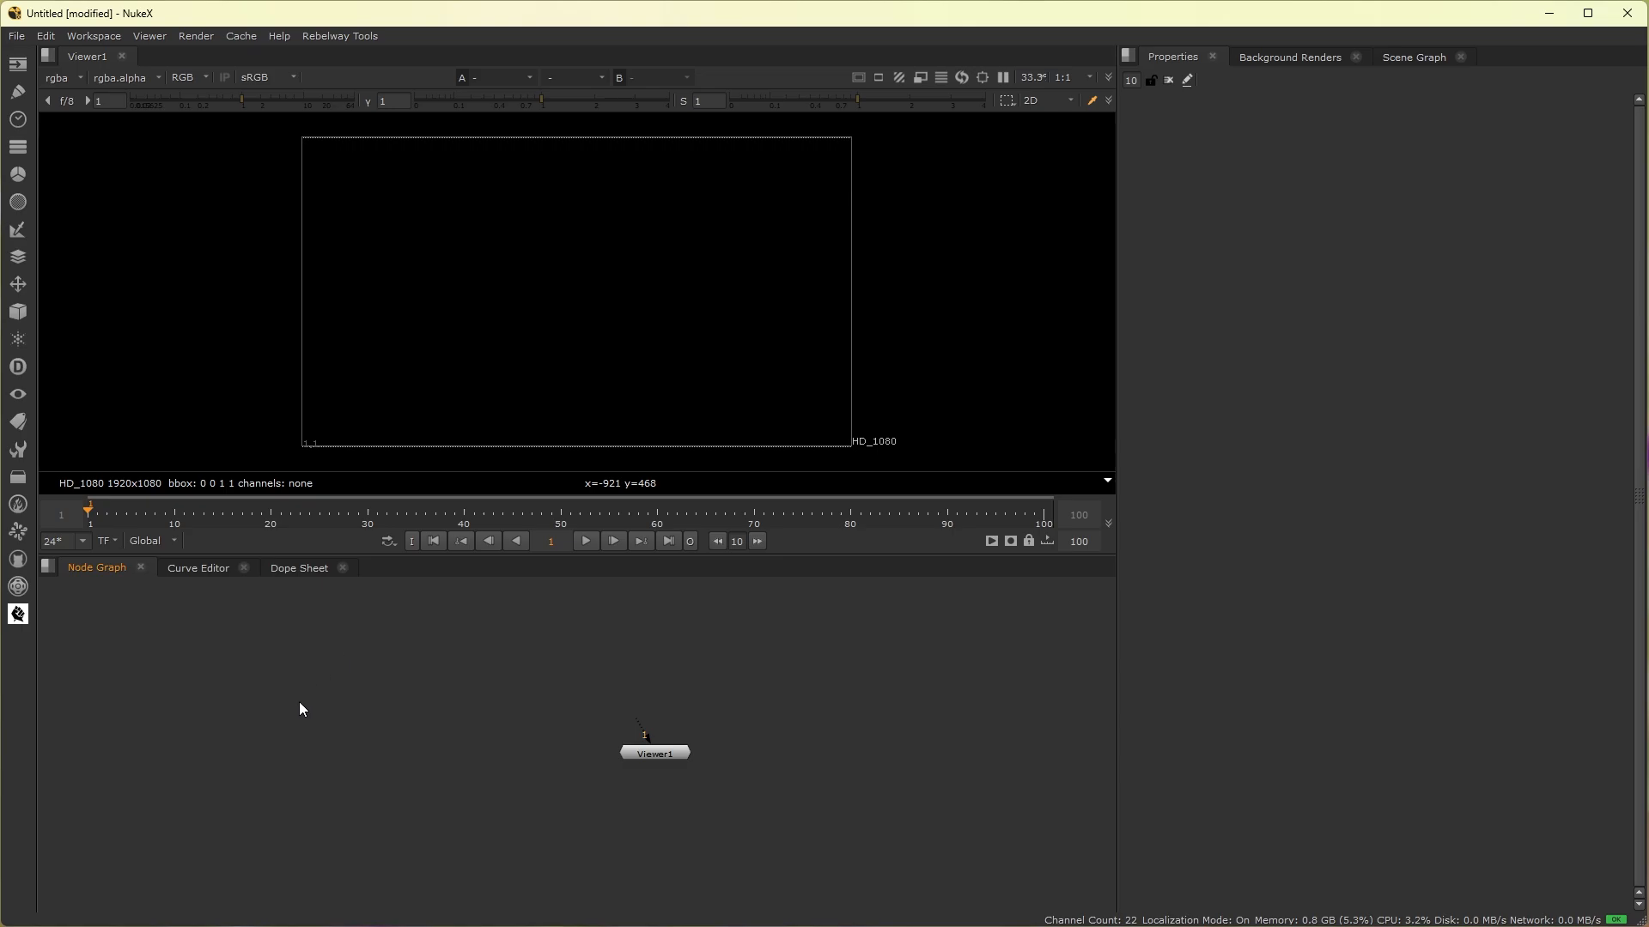
click(17, 64)
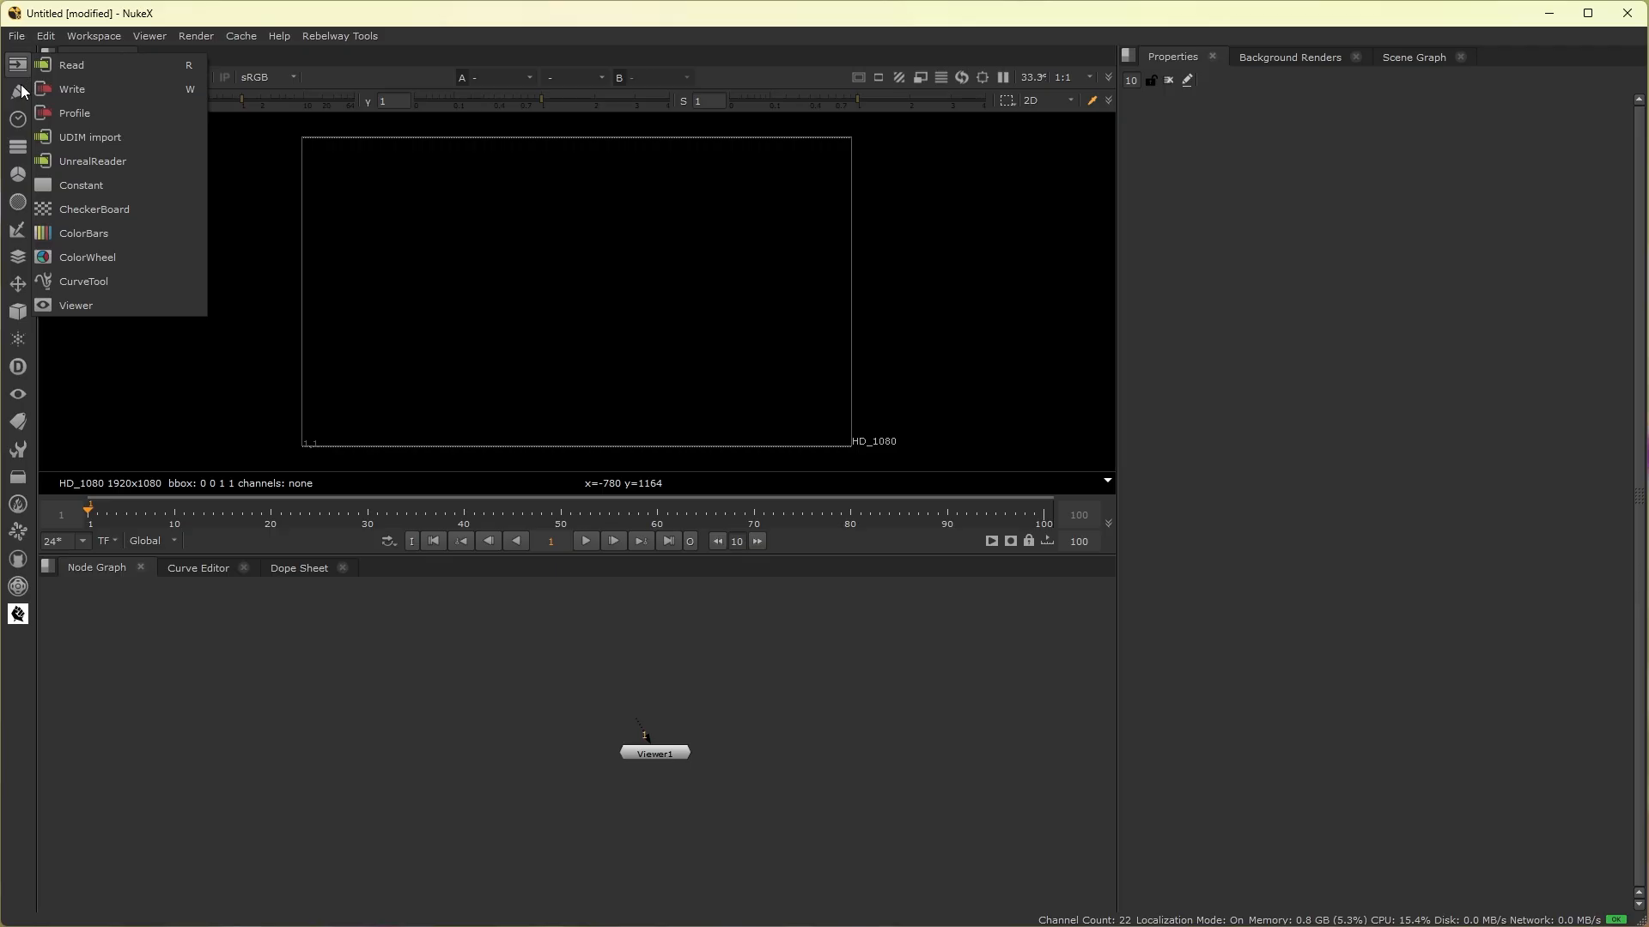
click(283, 700)
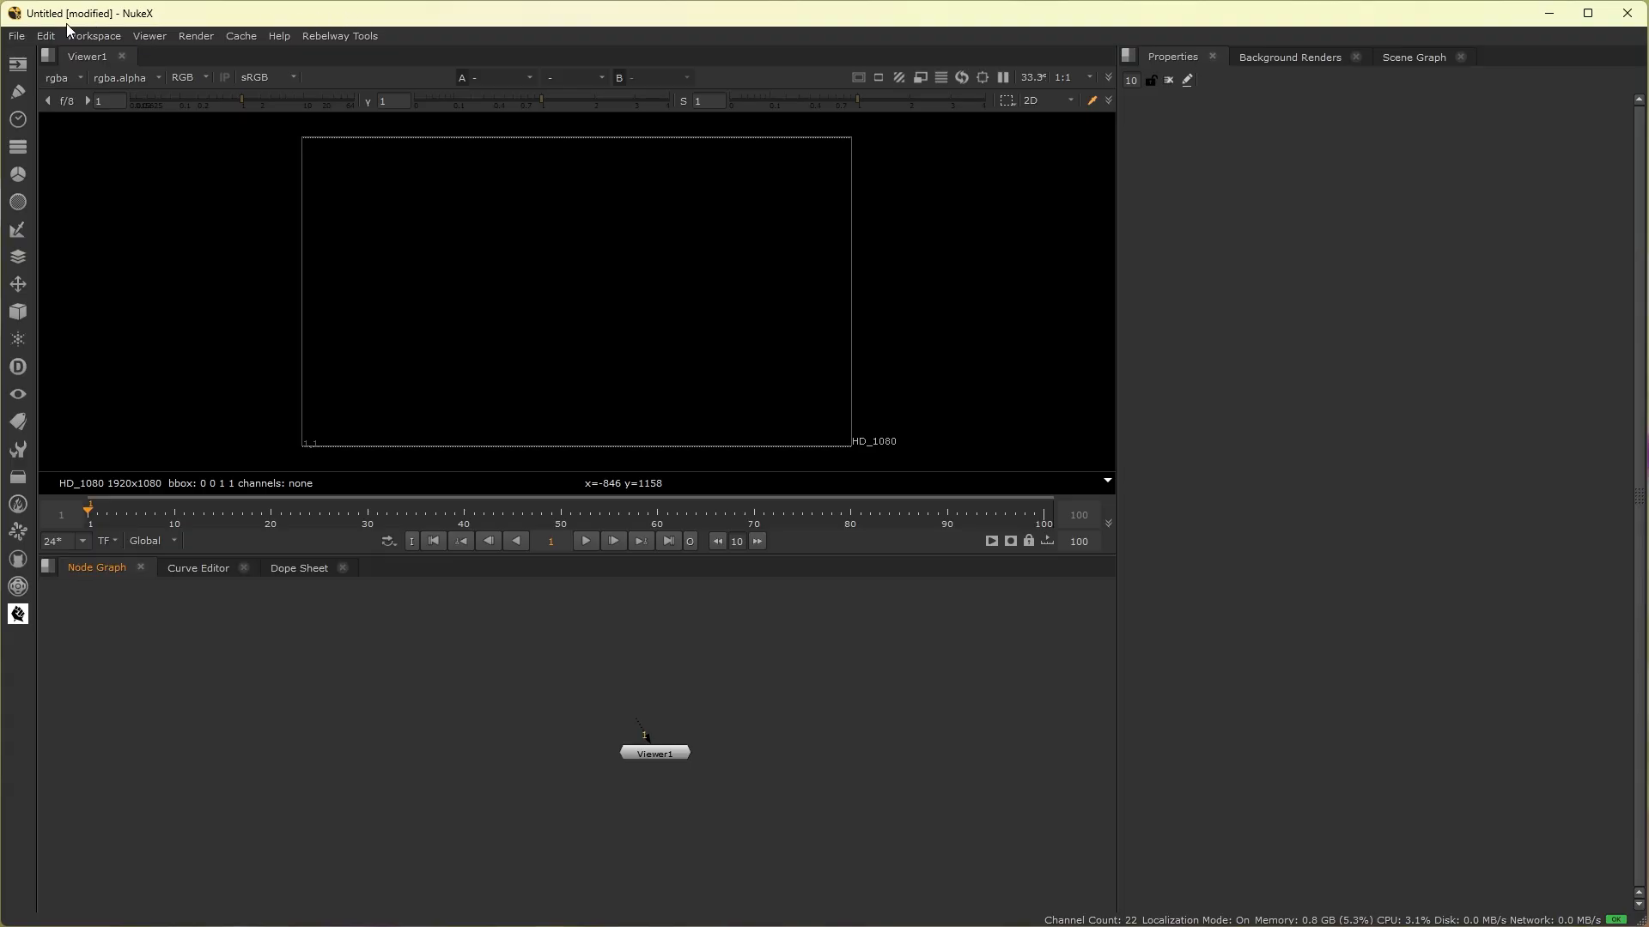
click(16, 36)
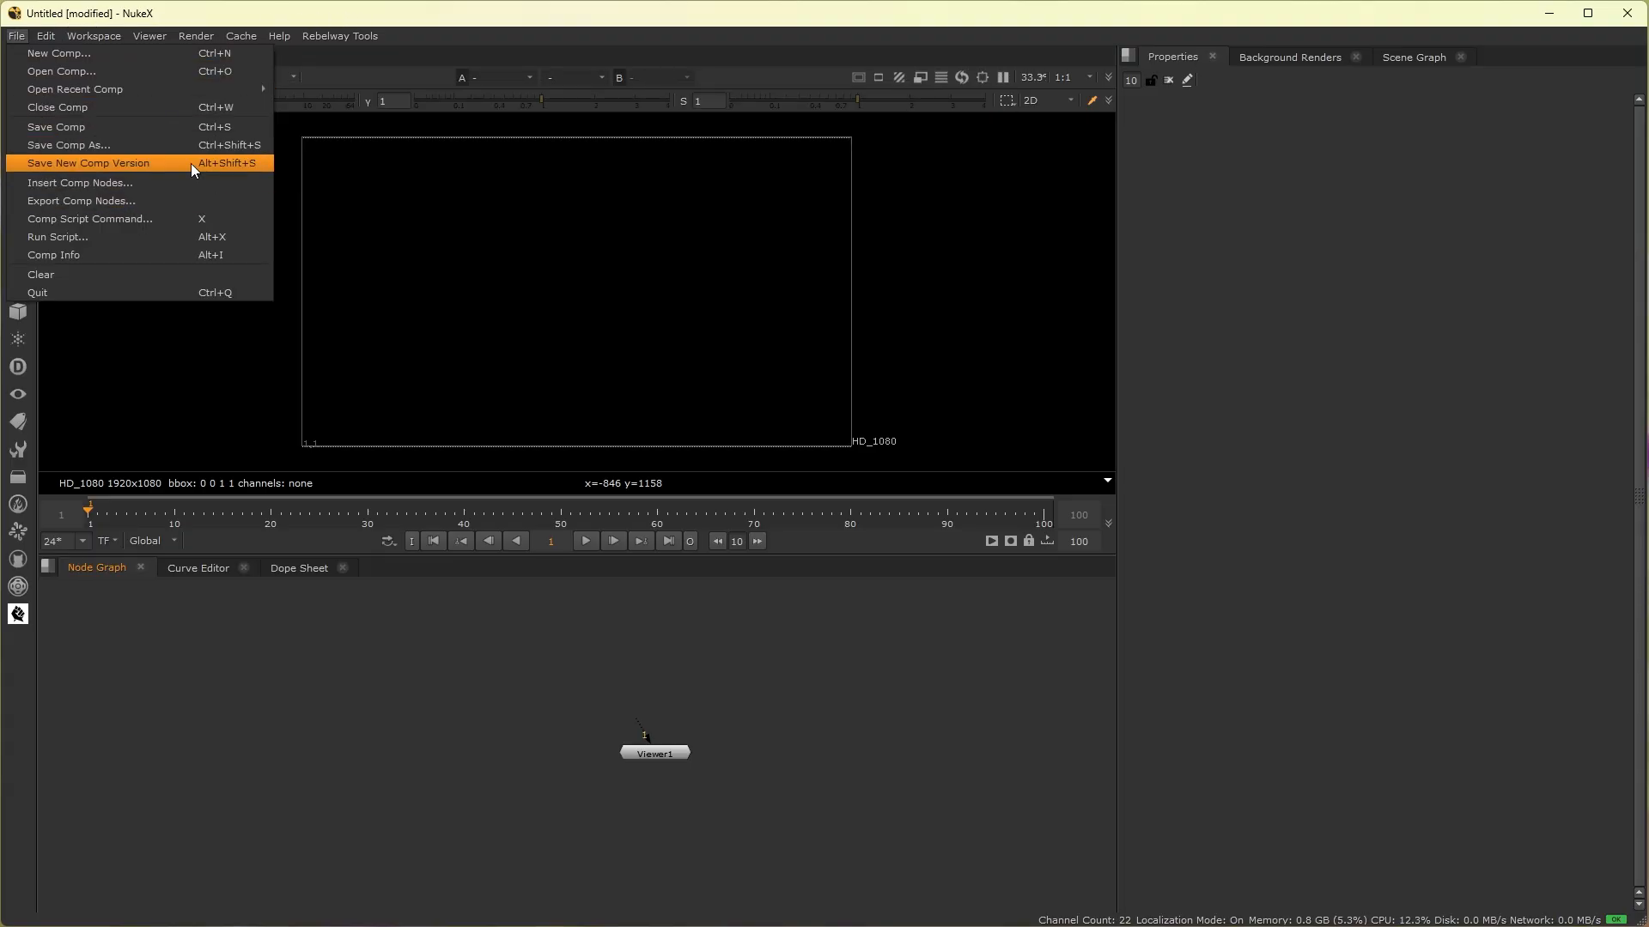
mouse_move(53, 29)
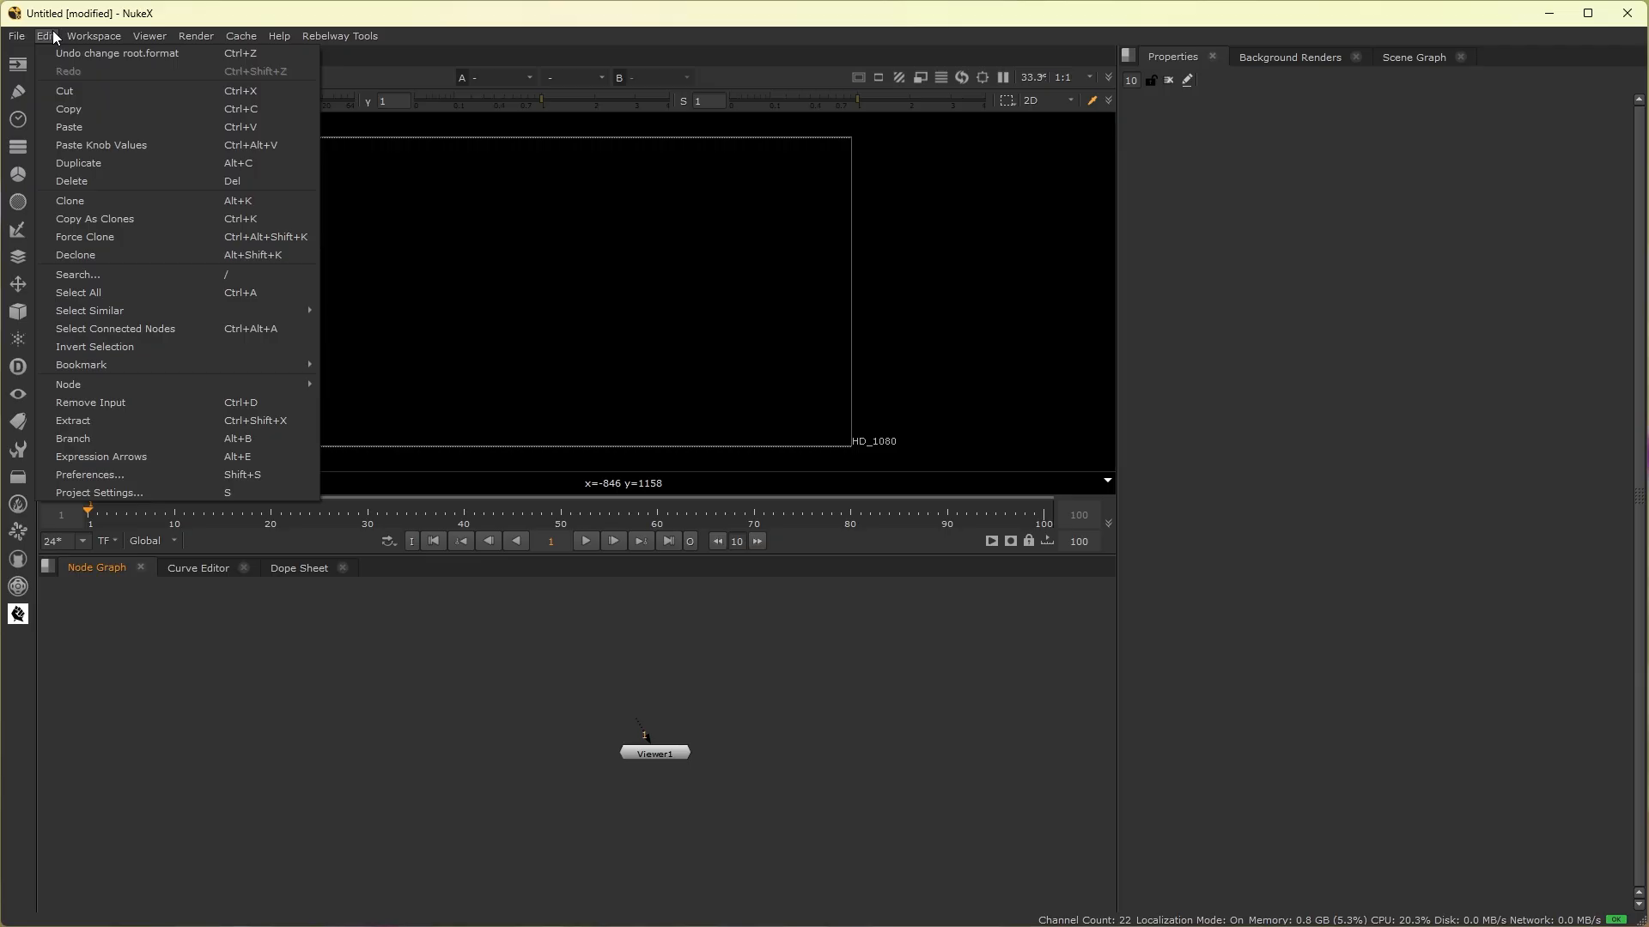
mouse_move(116, 39)
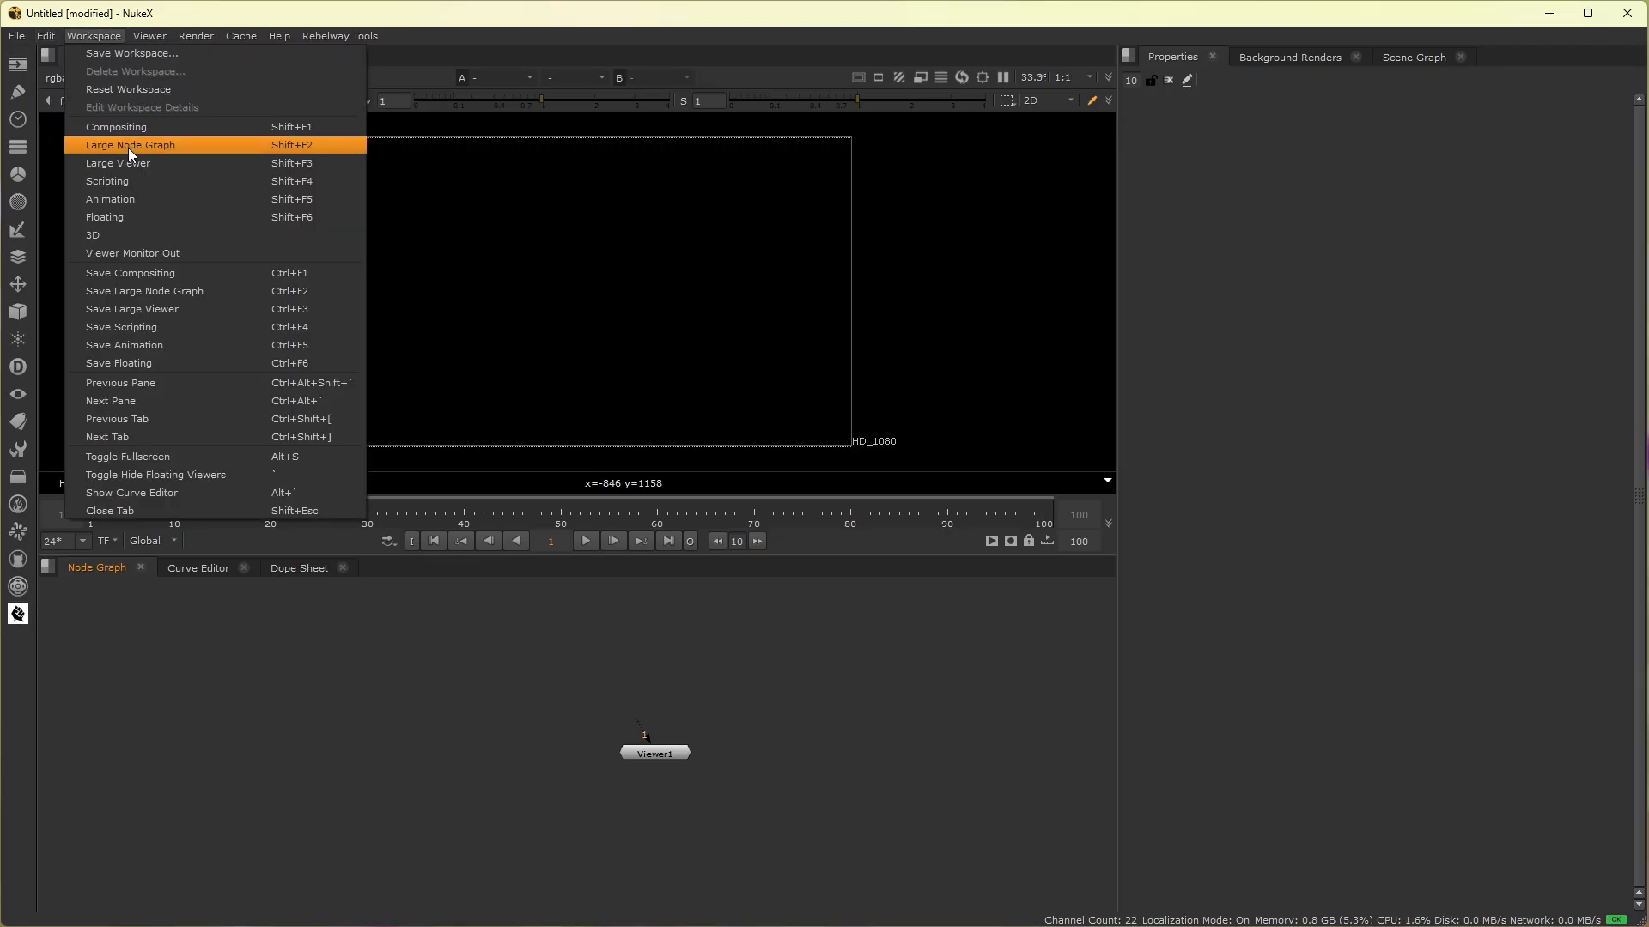
mouse_move(196, 36)
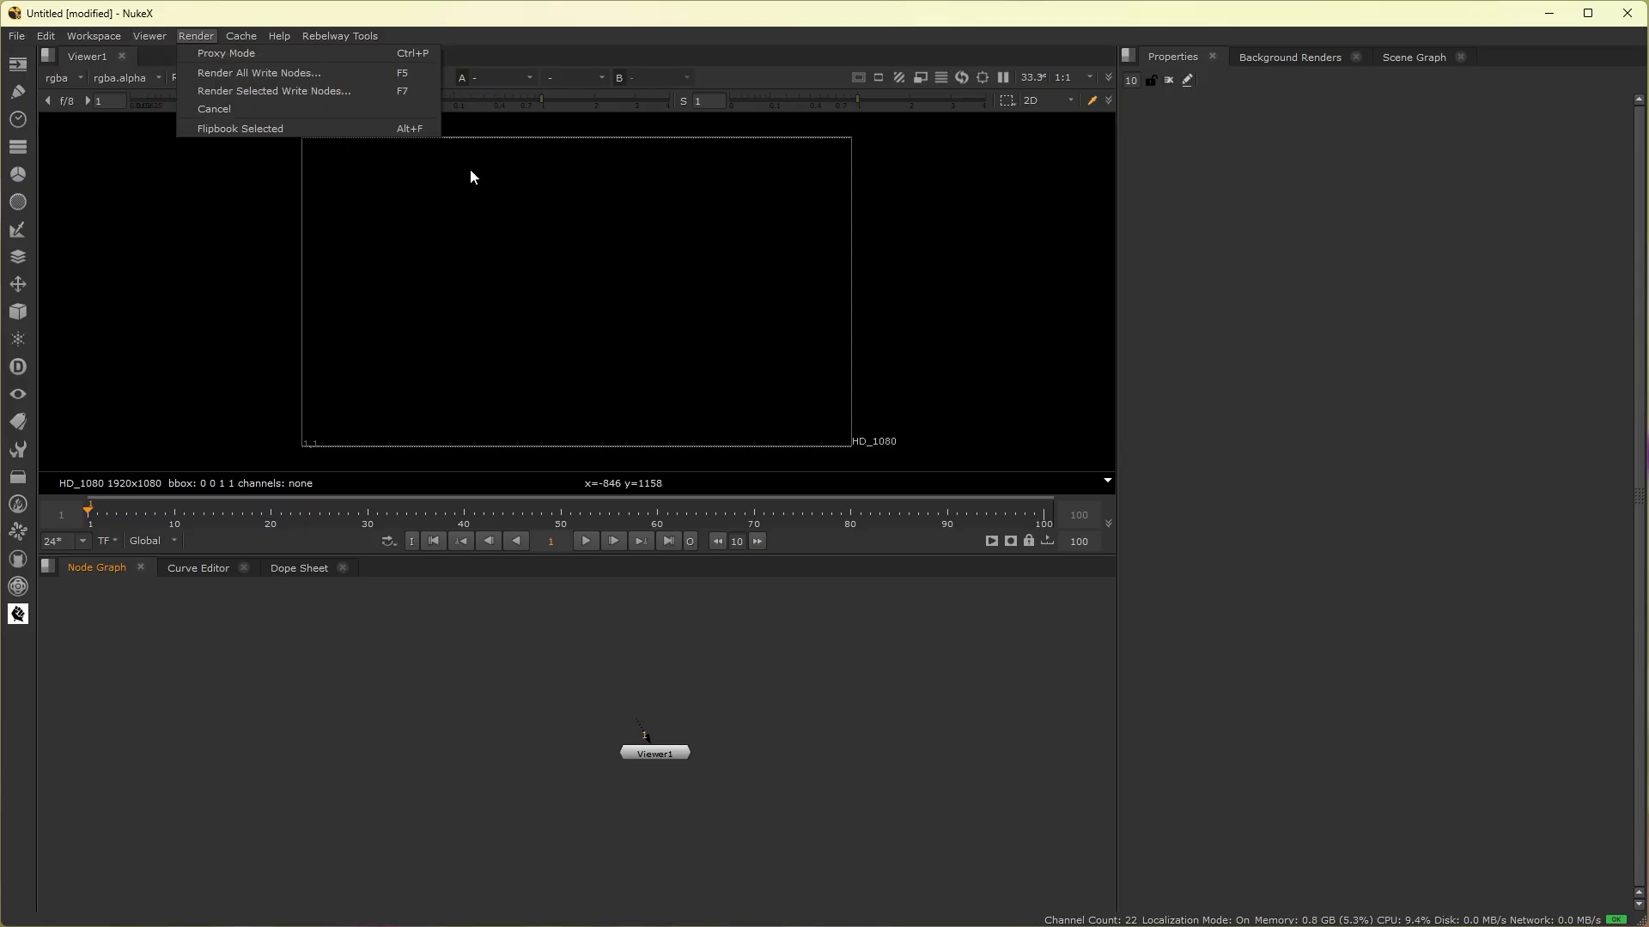
click(337, 682)
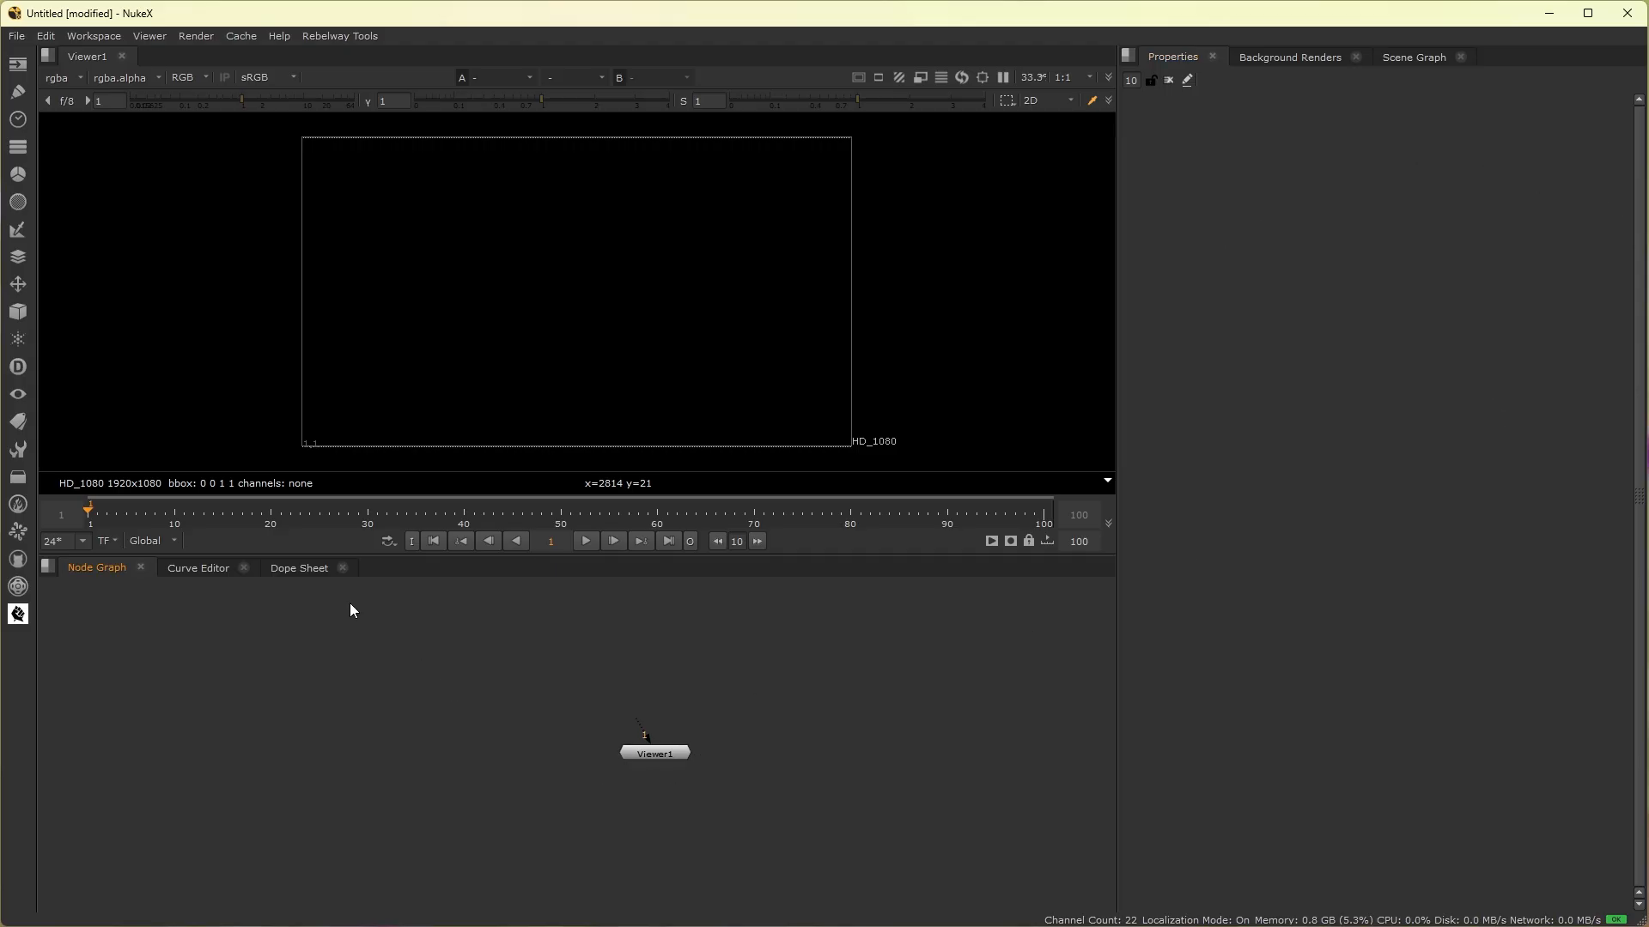
Step: Add a CheckerBoard node to the node graph and delete it again
click(19, 65)
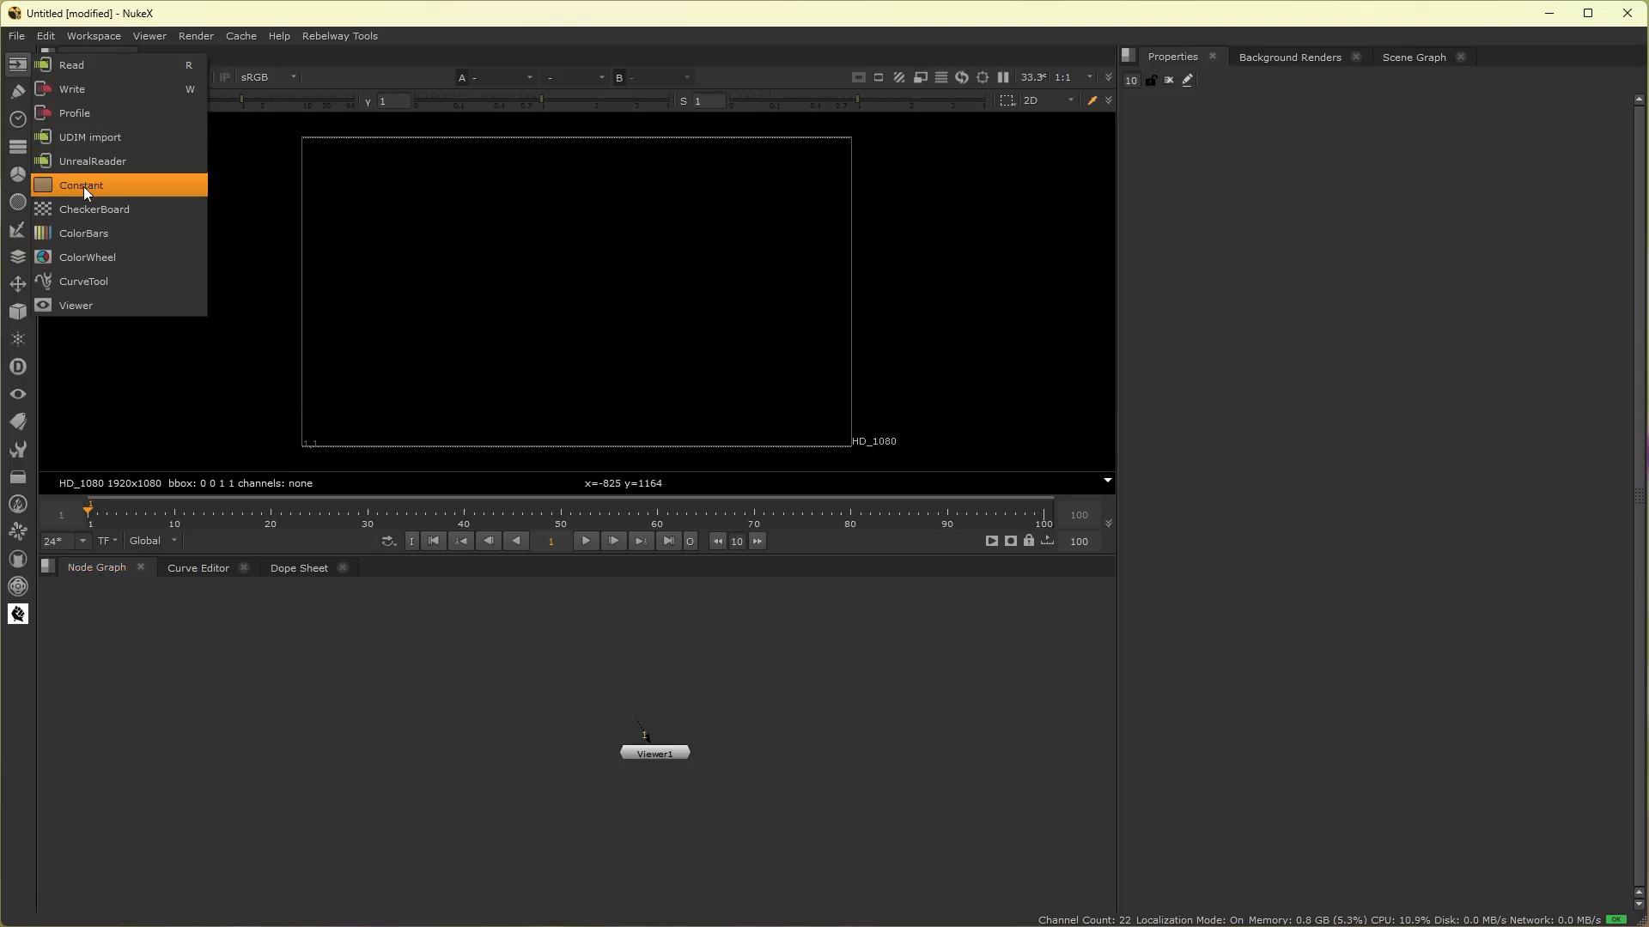
click(83, 208)
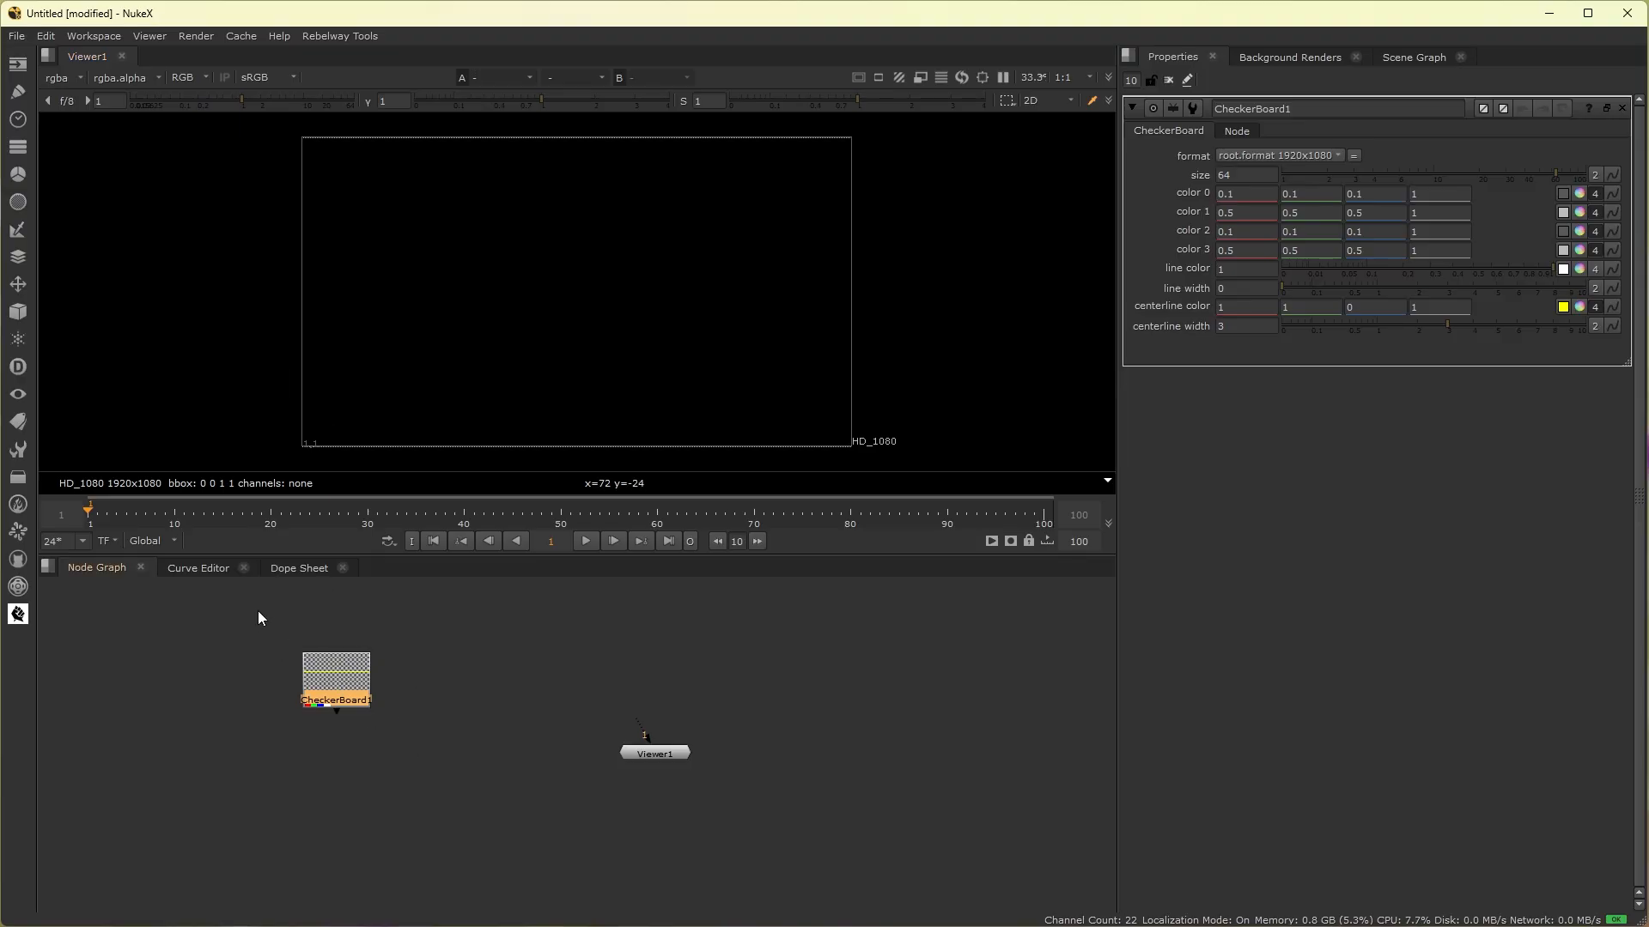
drag(251, 596, 445, 761)
key(Delete)
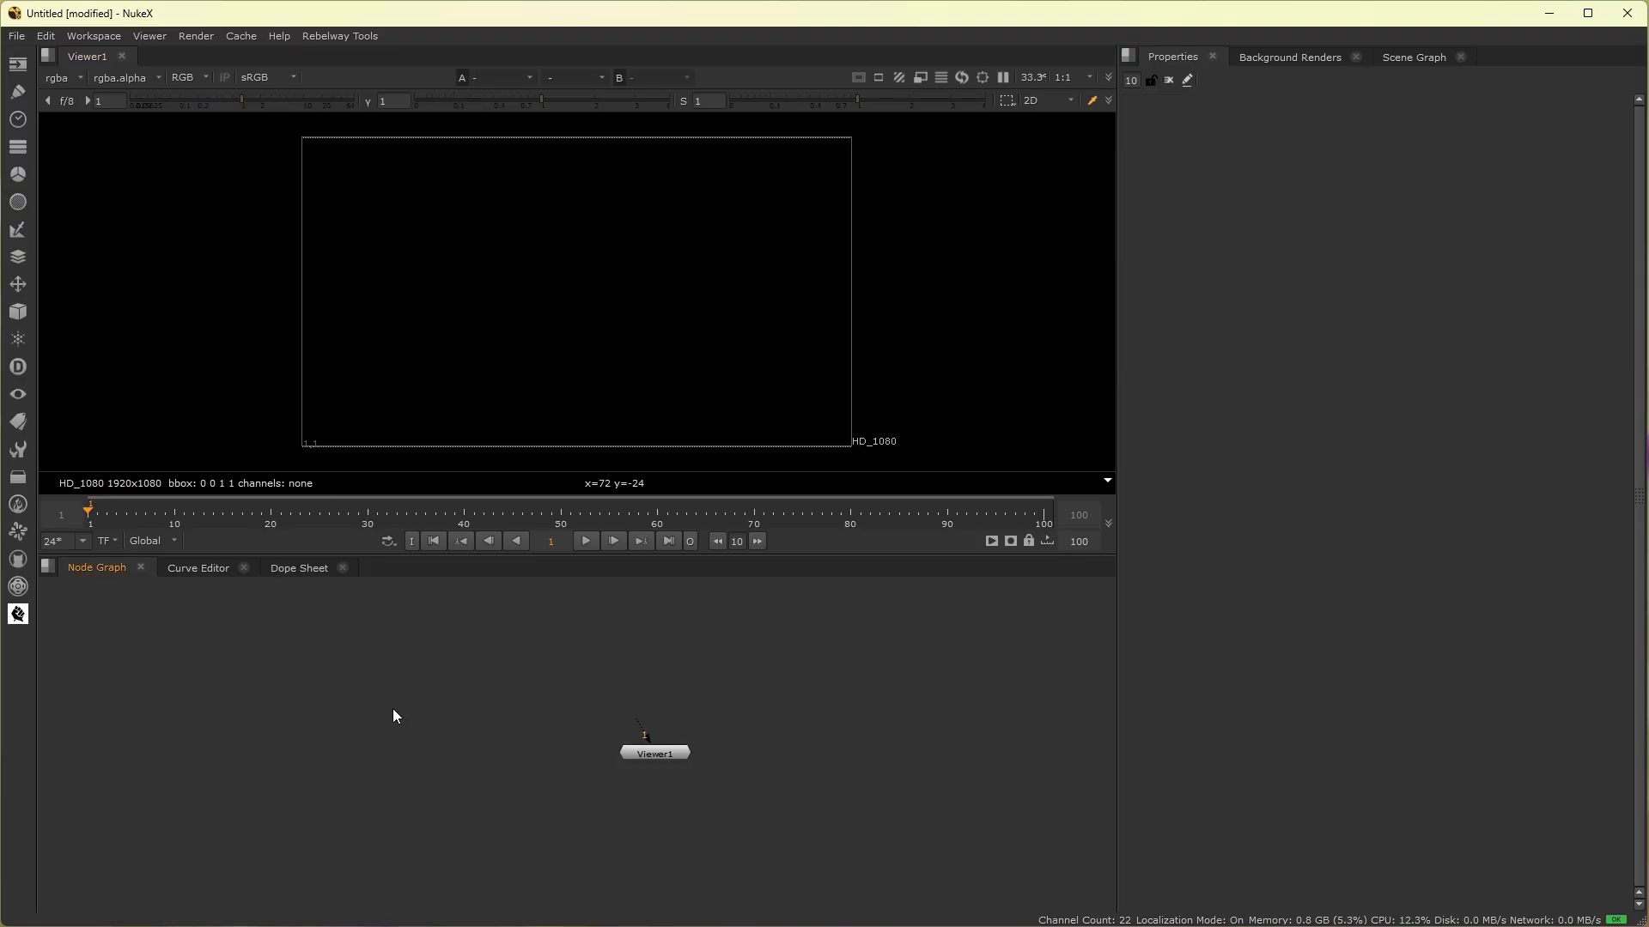
Step: Add a CheckerBoard image node and place it in the empty area above and well left of the Viewer node
click(17, 77)
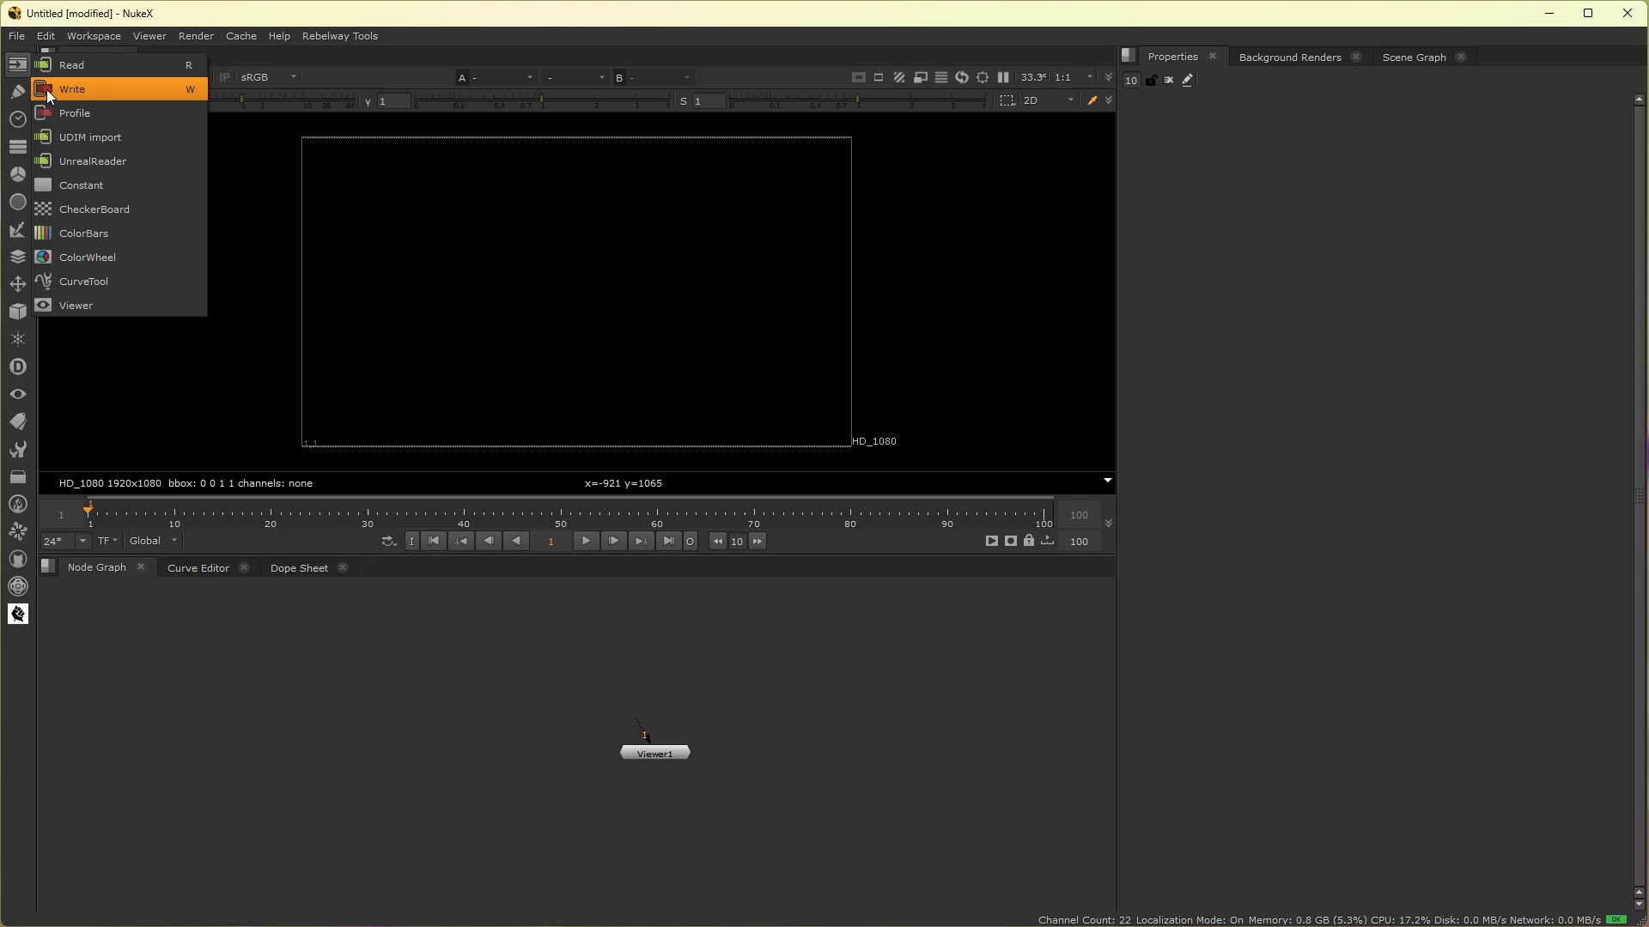
click(104, 205)
drag(249, 598, 249, 637)
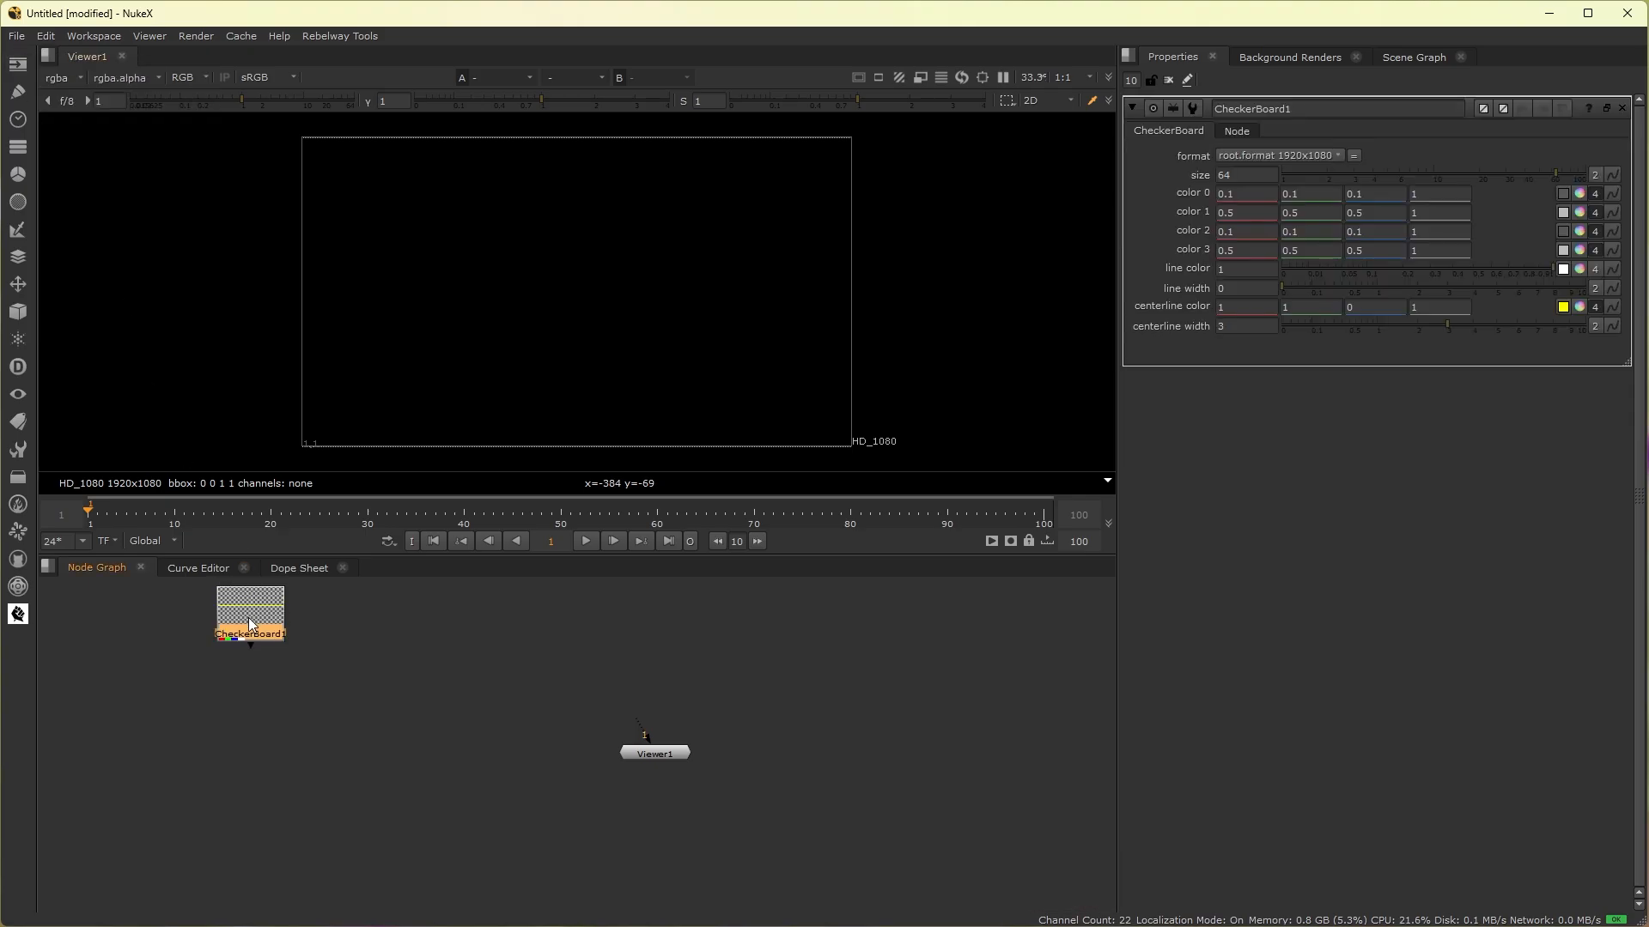
click(353, 653)
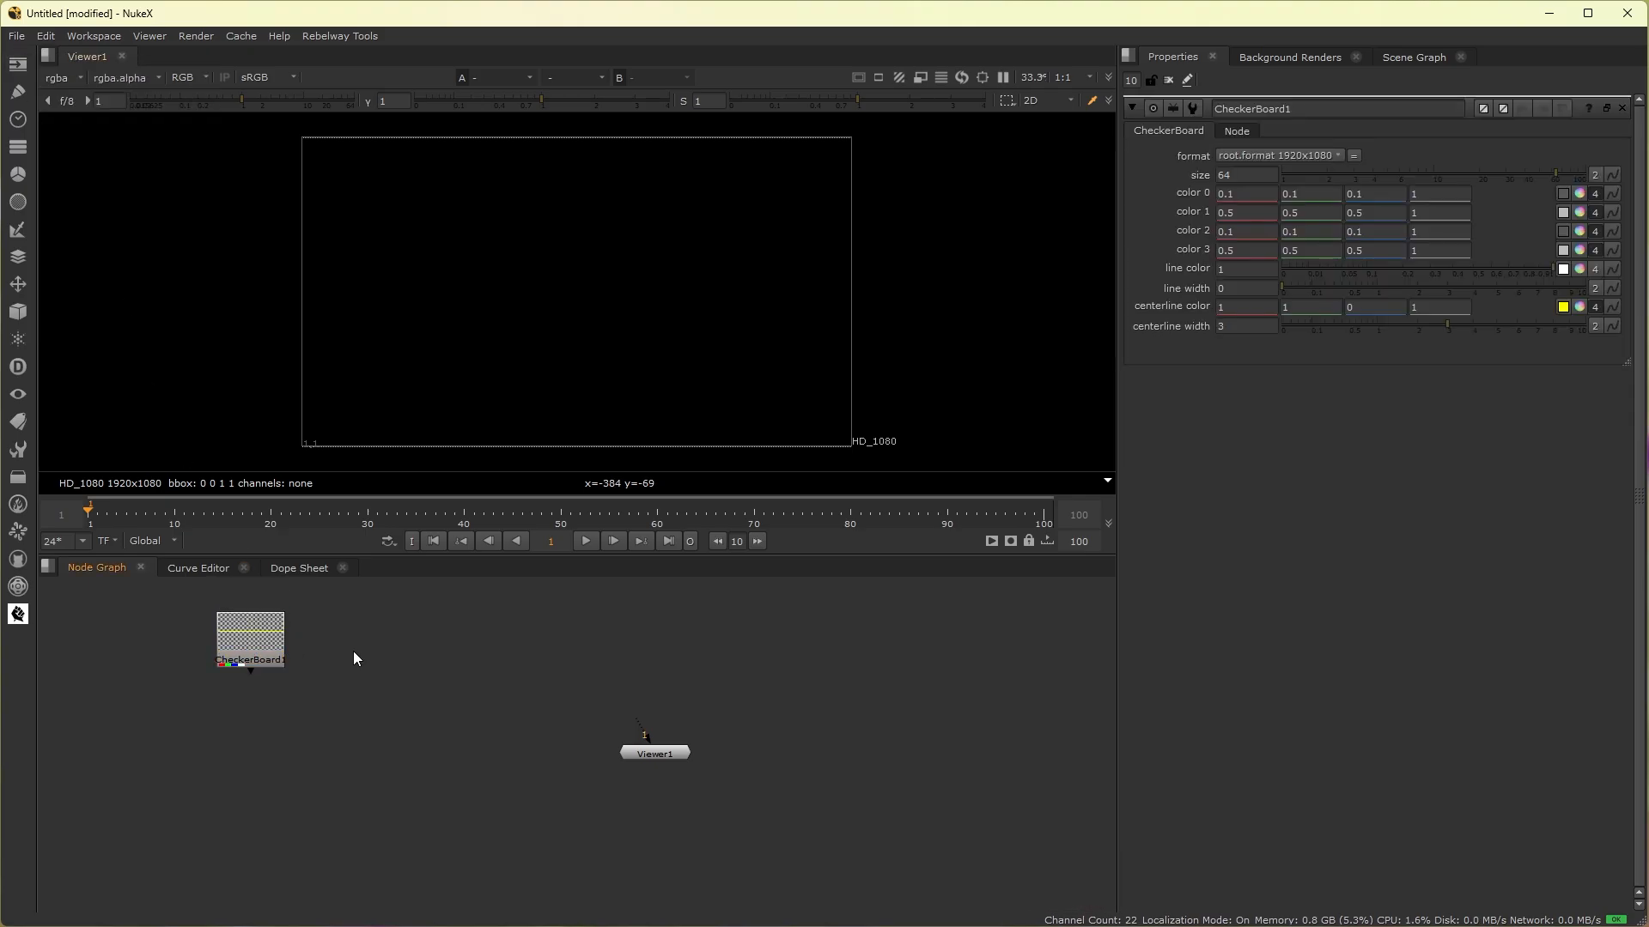
Step: Add a second CheckerBoard node beside the first one by searching the nodes for "ch"
key(Tab)
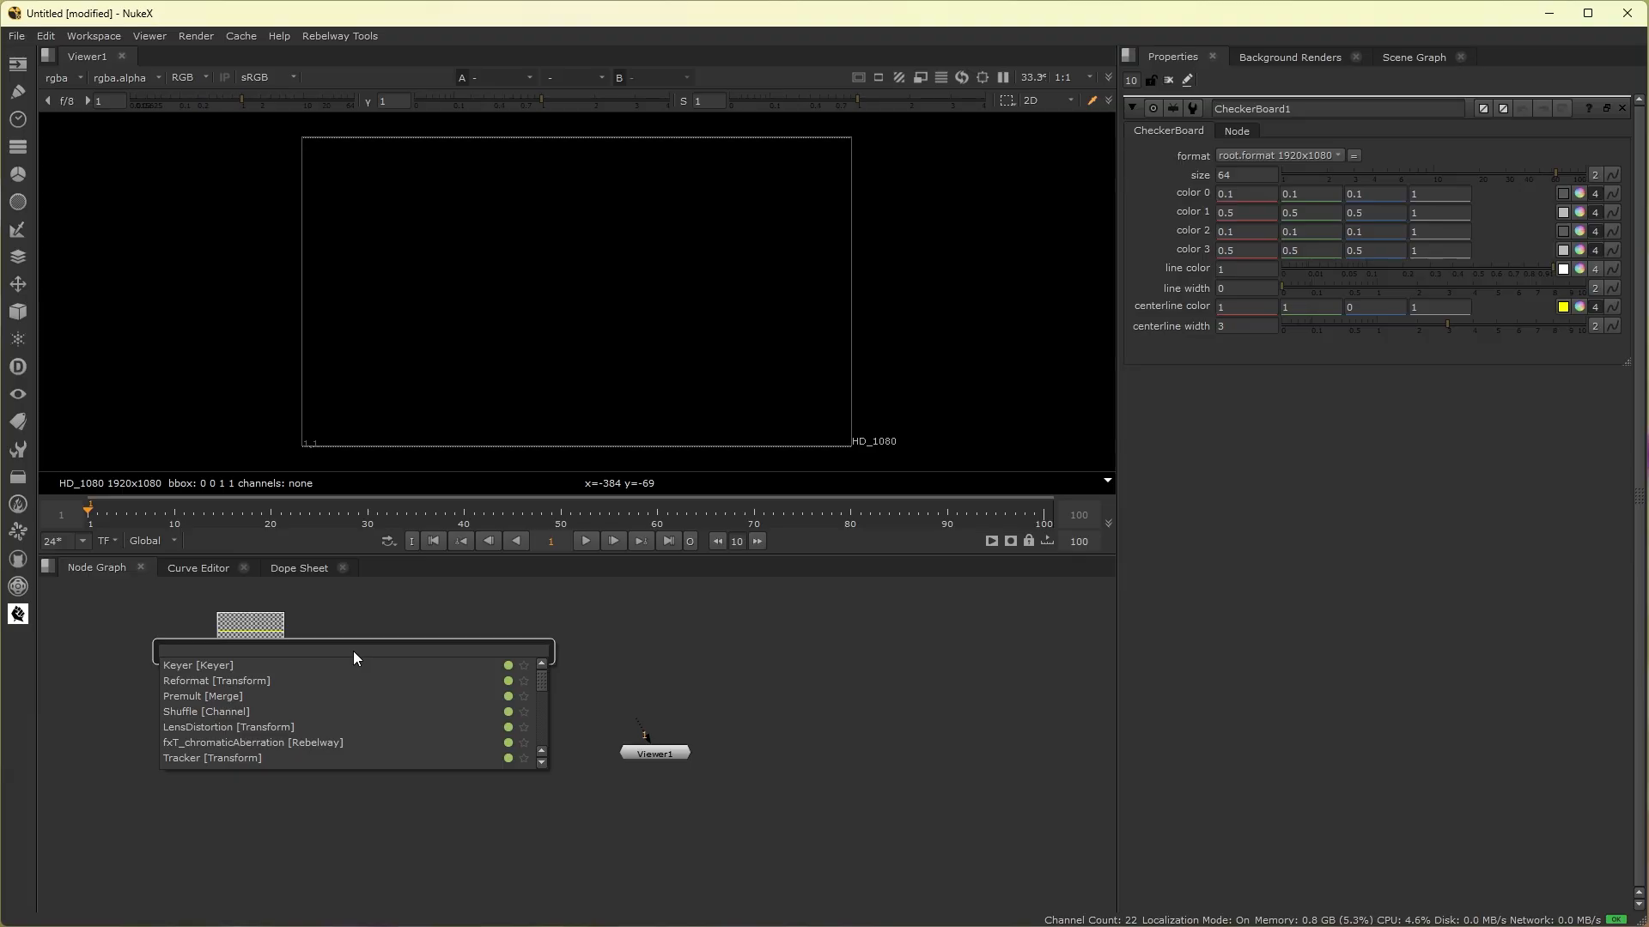
text(ch)
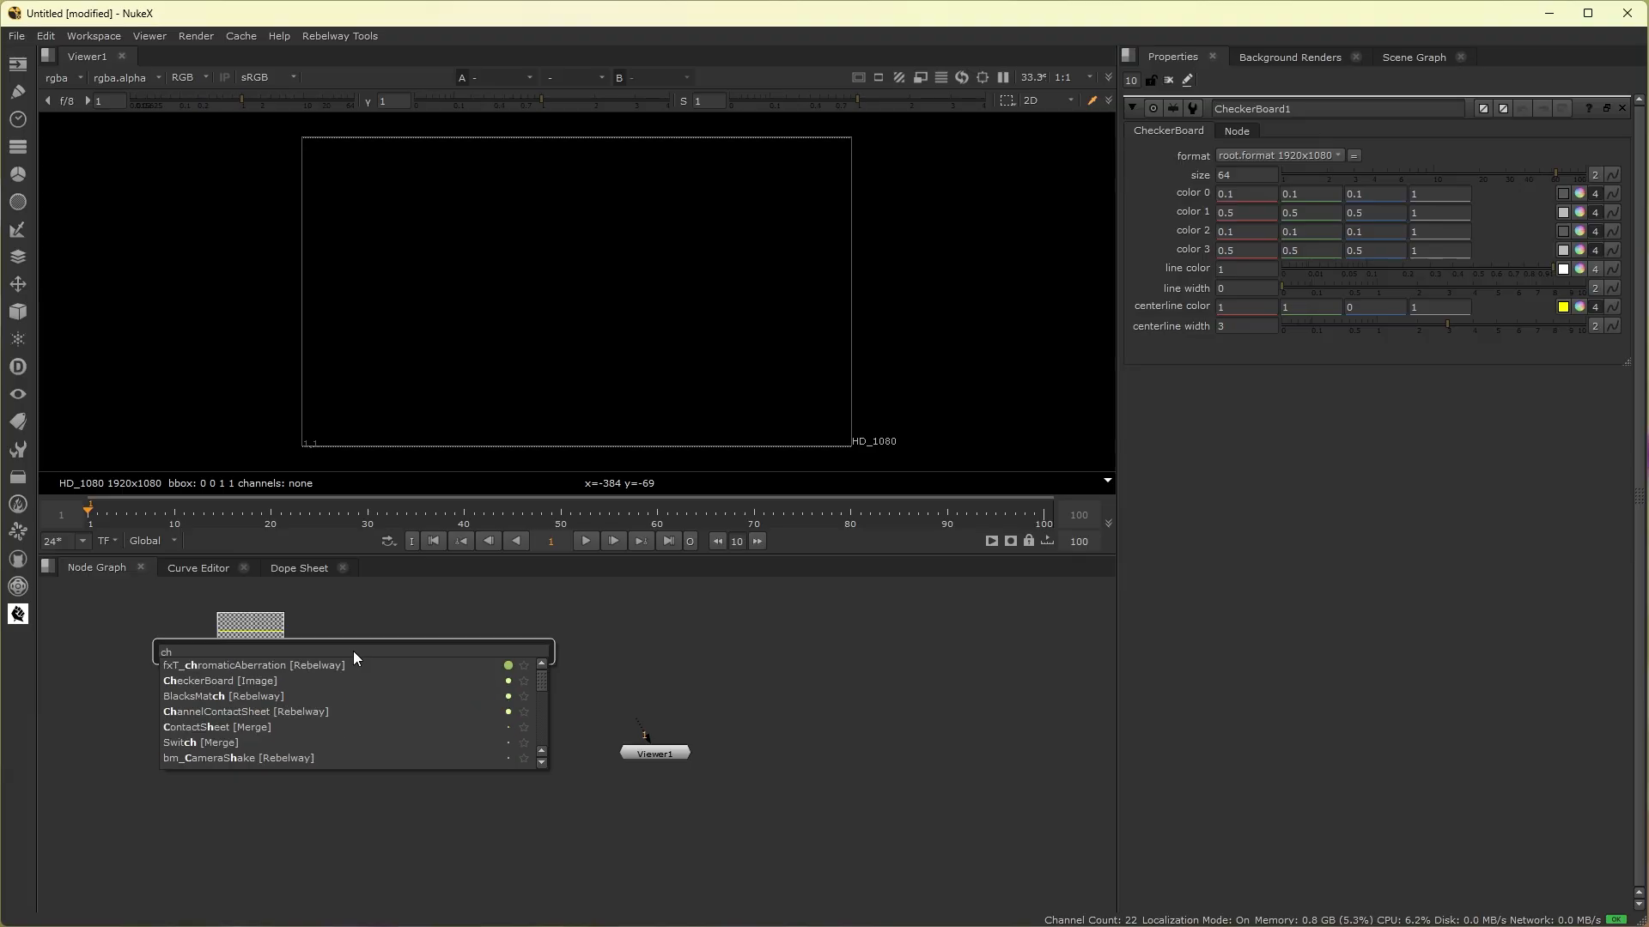
key(Down)
key(Down)
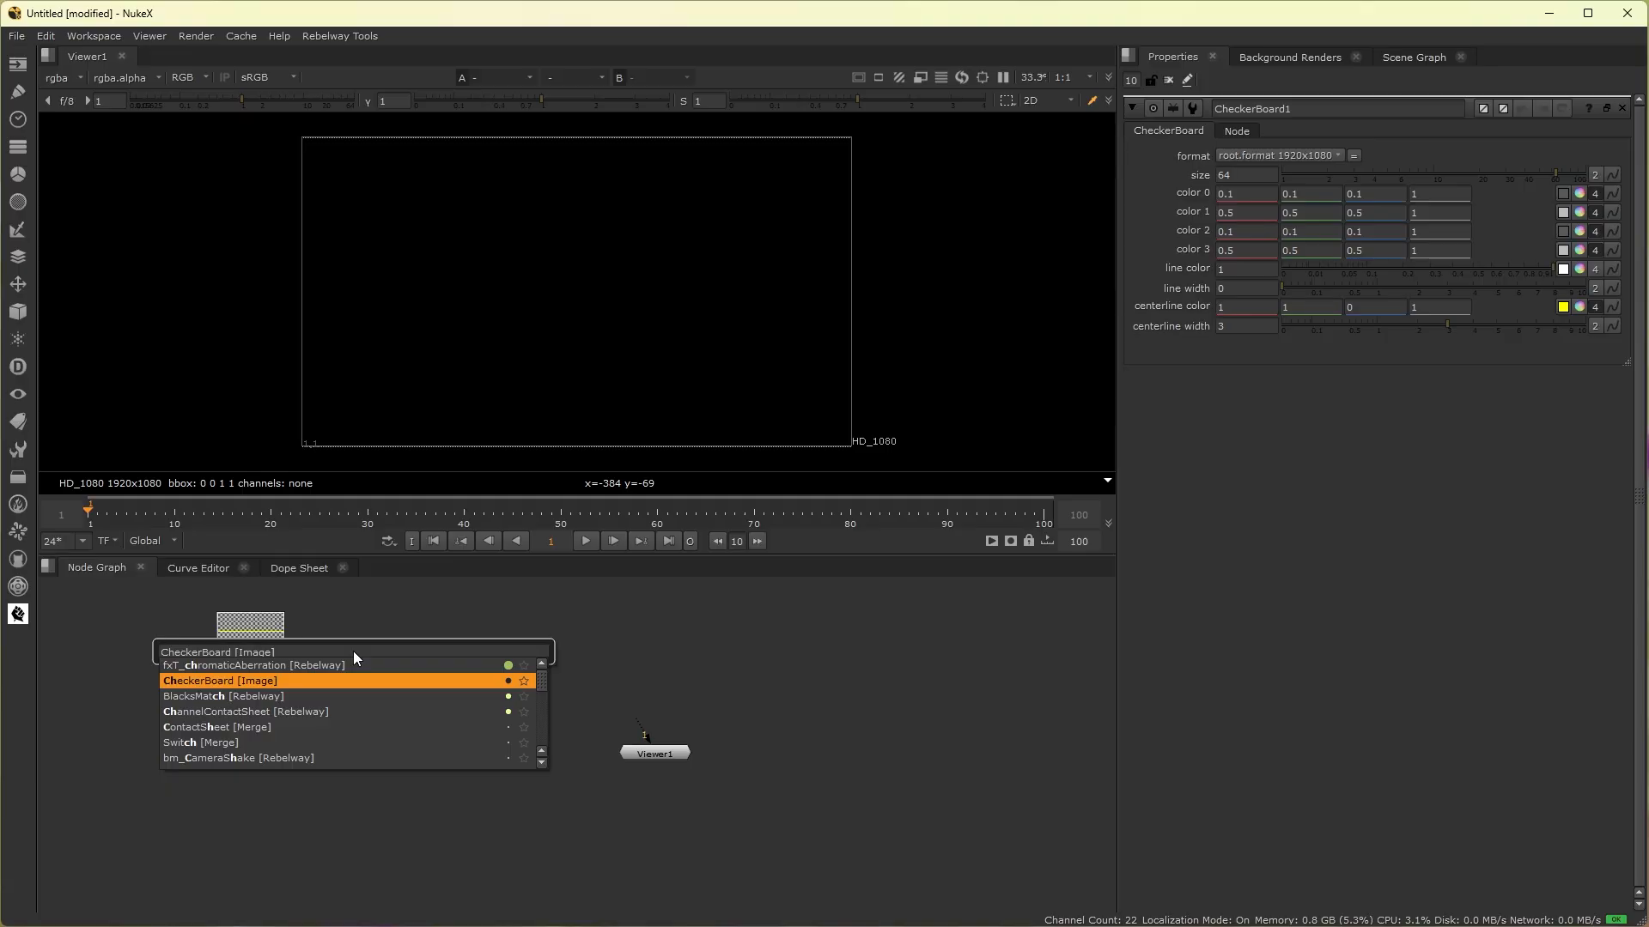
key(Return)
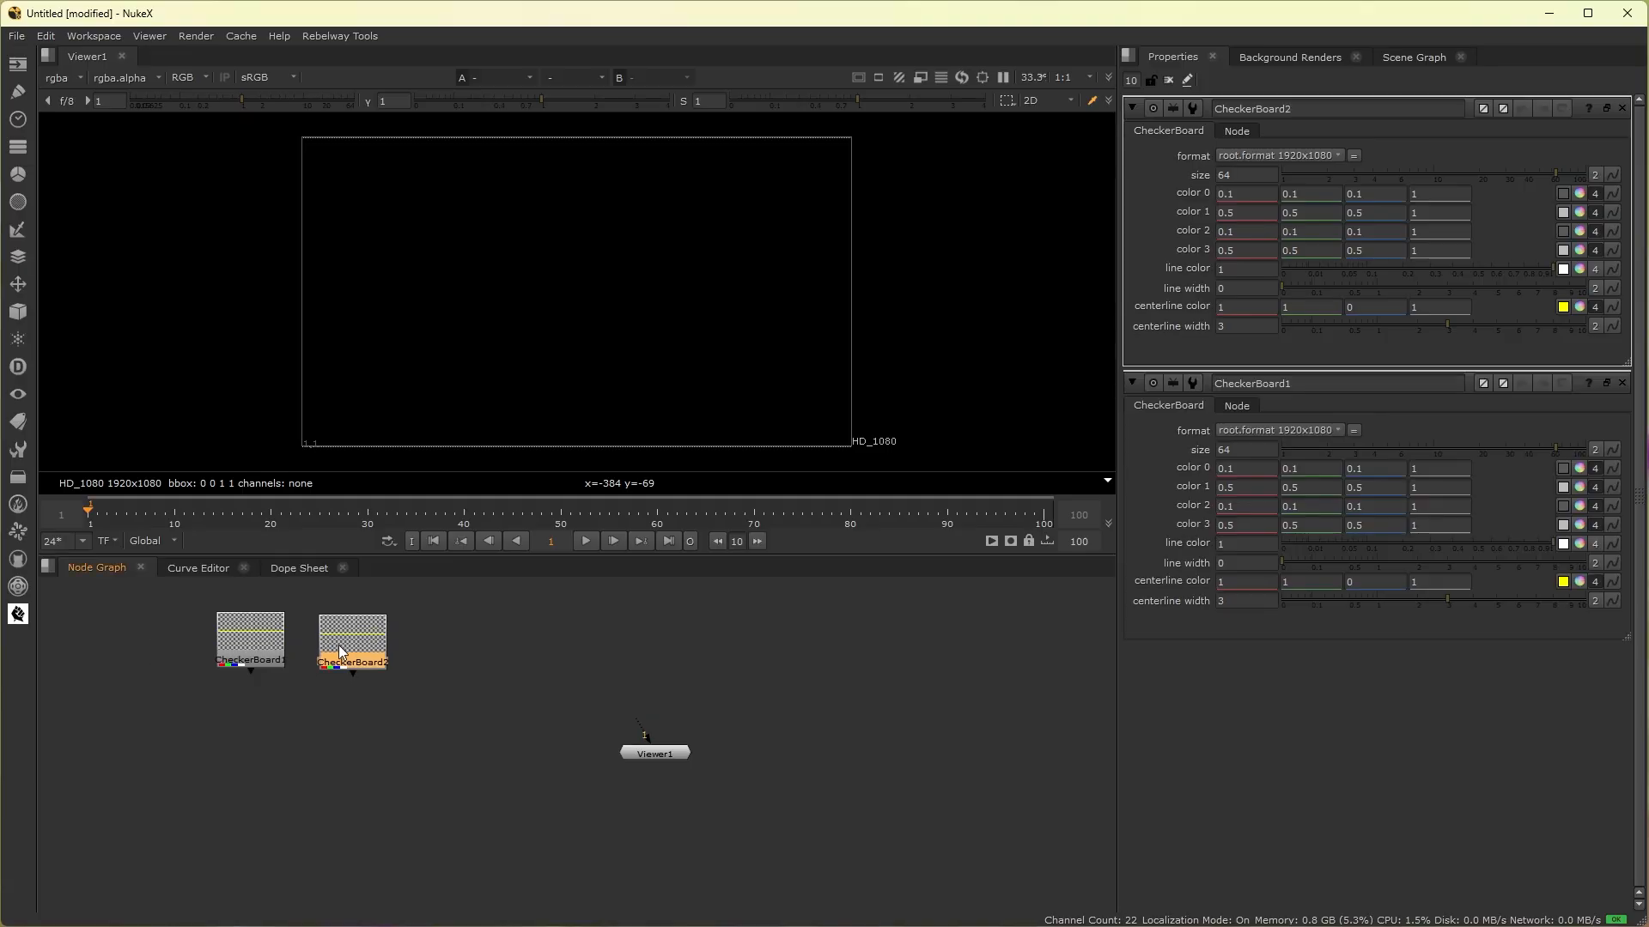
Step: Add a third CheckerBoard image node and line it up in a row with the other two
right_click(491, 627)
mouse_move(565, 261)
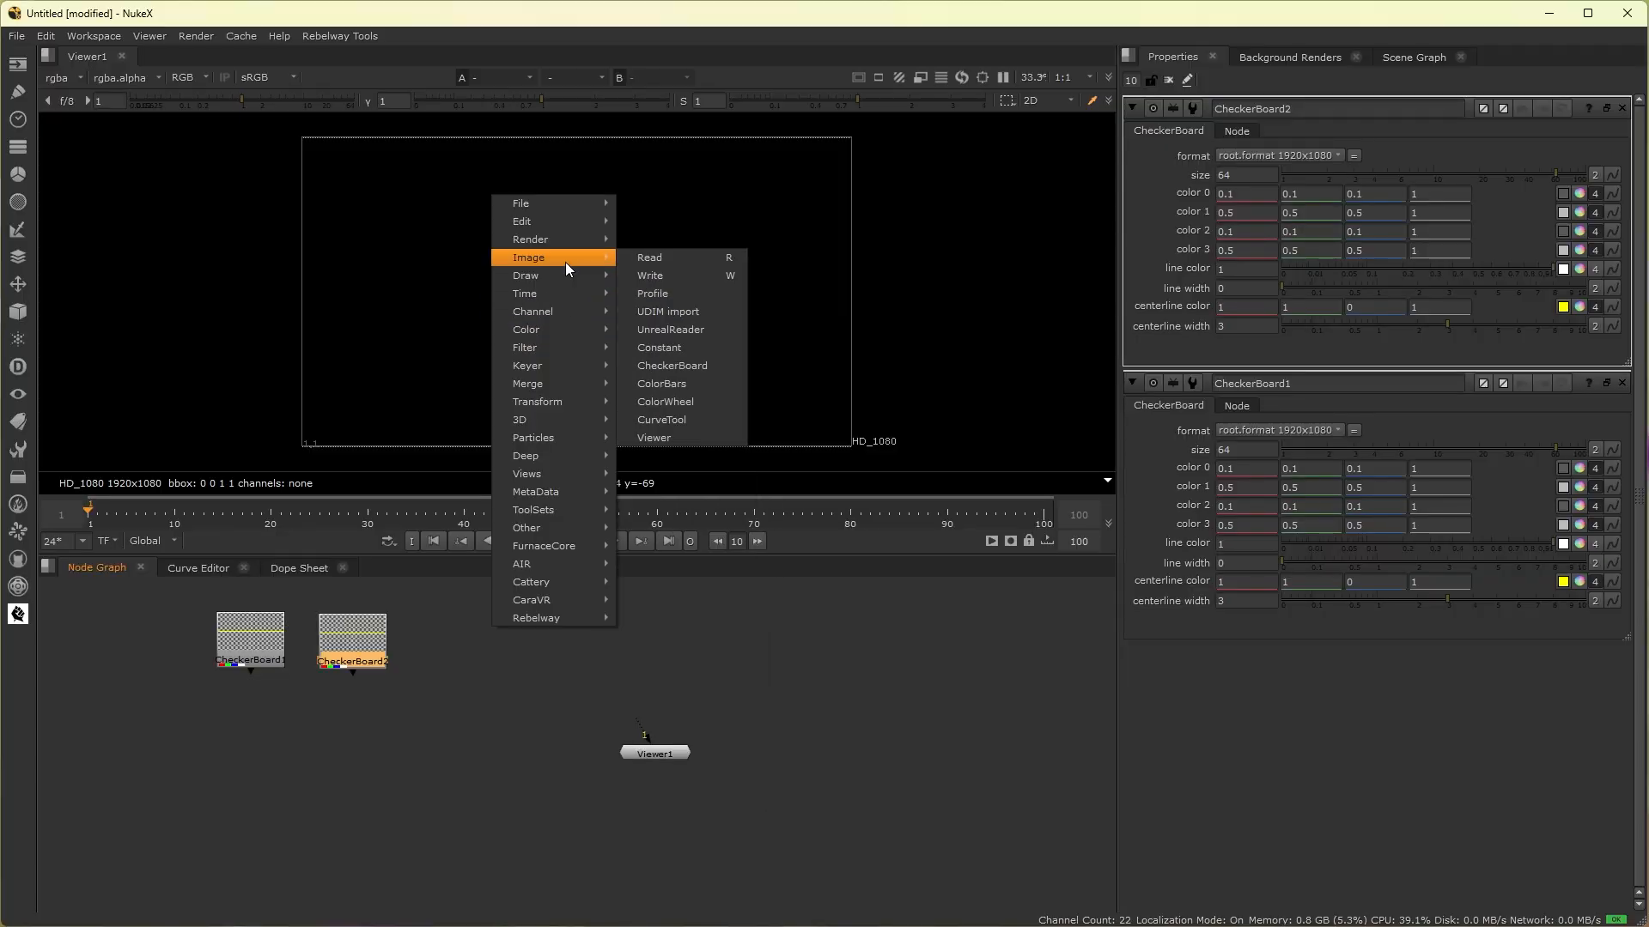
click(672, 366)
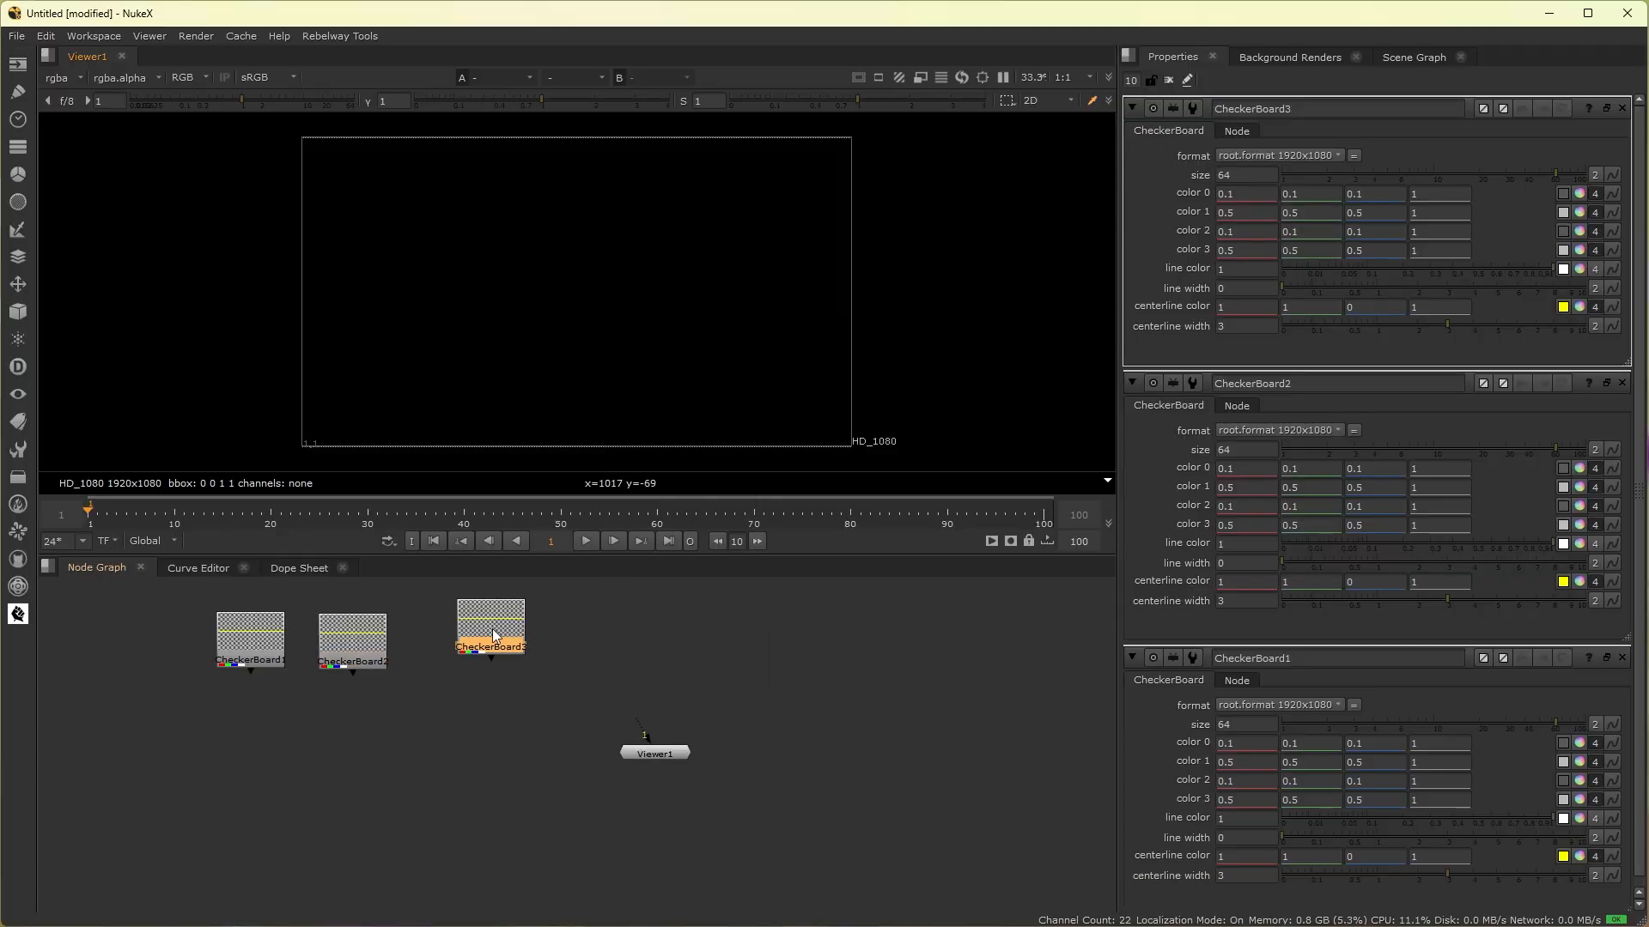
drag(492, 631, 483, 640)
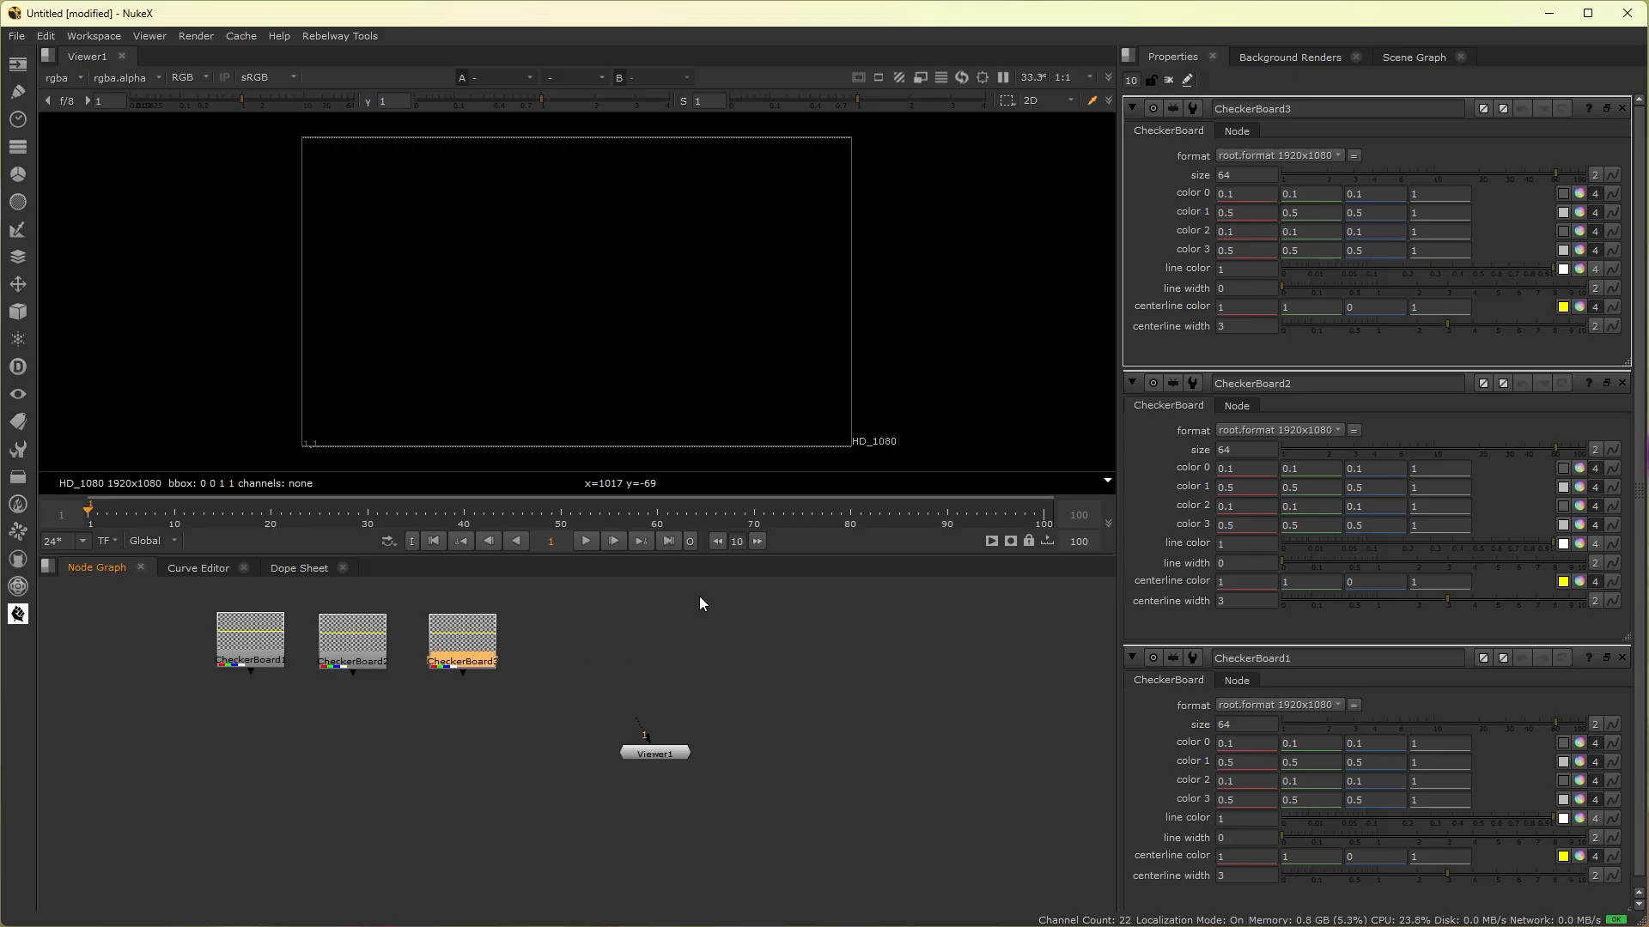
drag(699, 596, 116, 700)
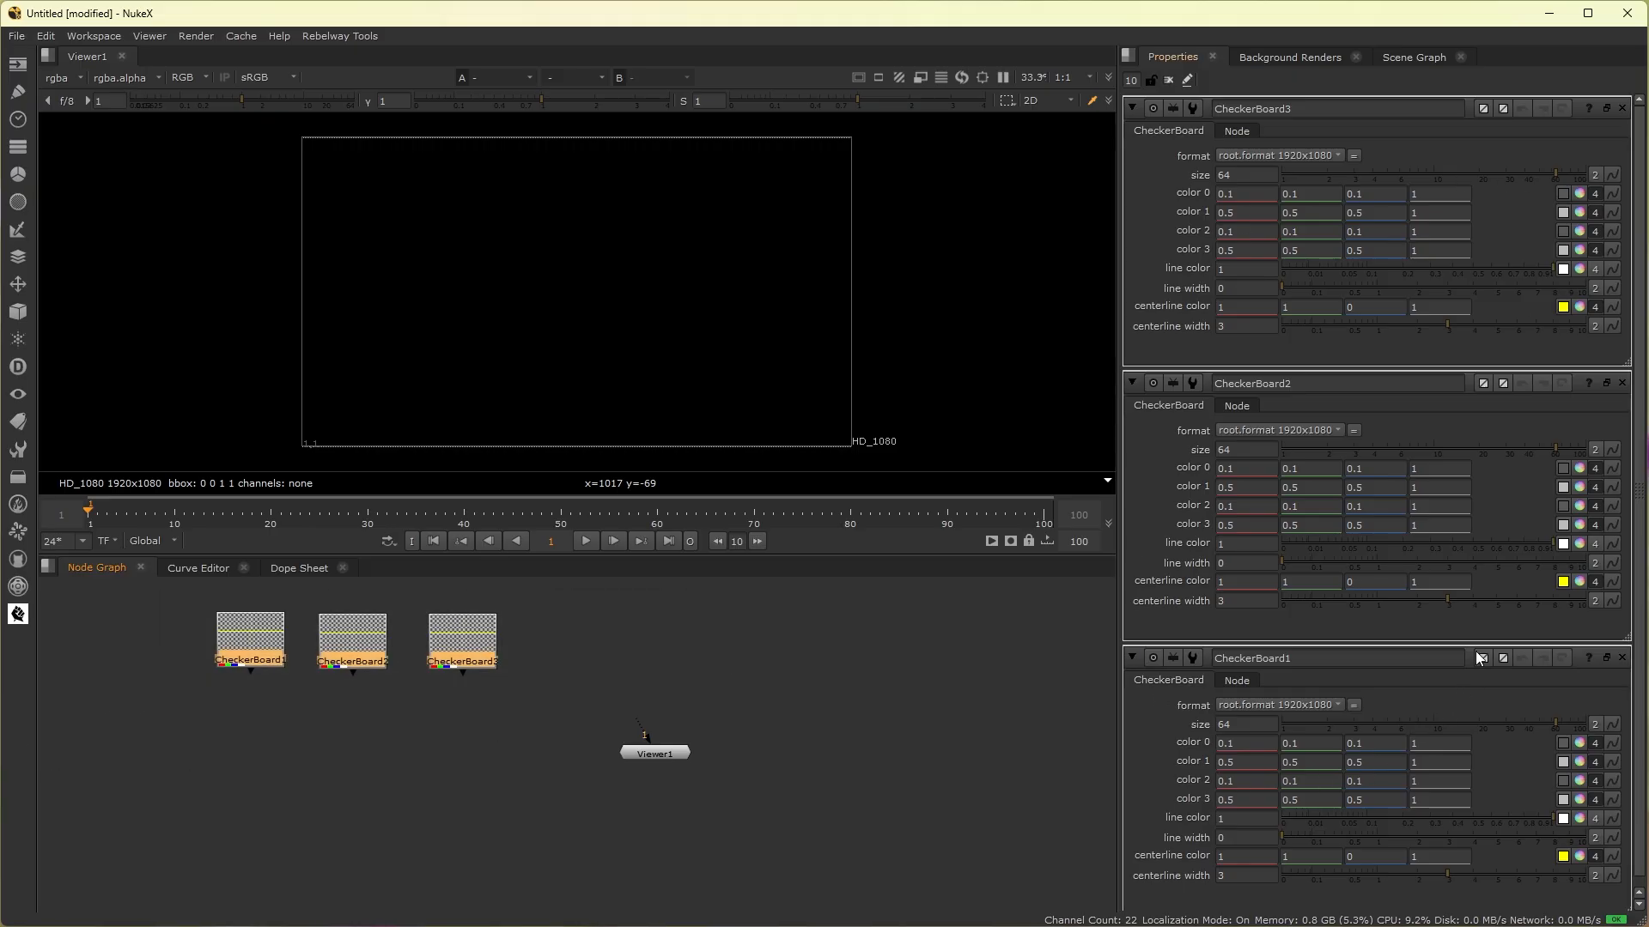
click(474, 672)
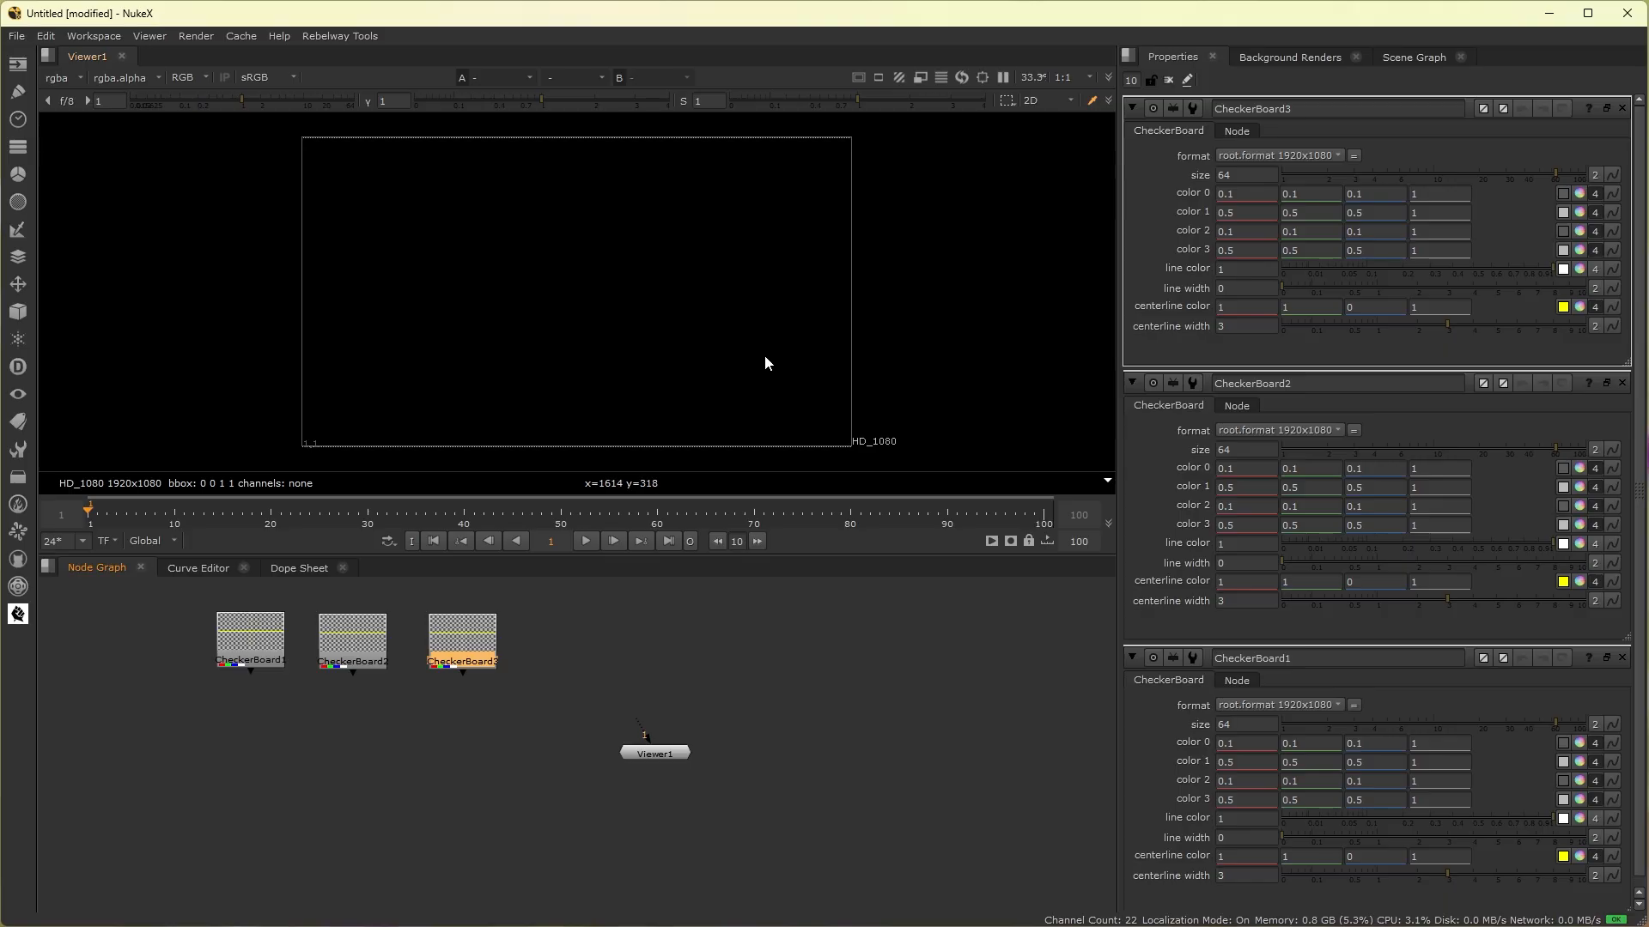
click(656, 649)
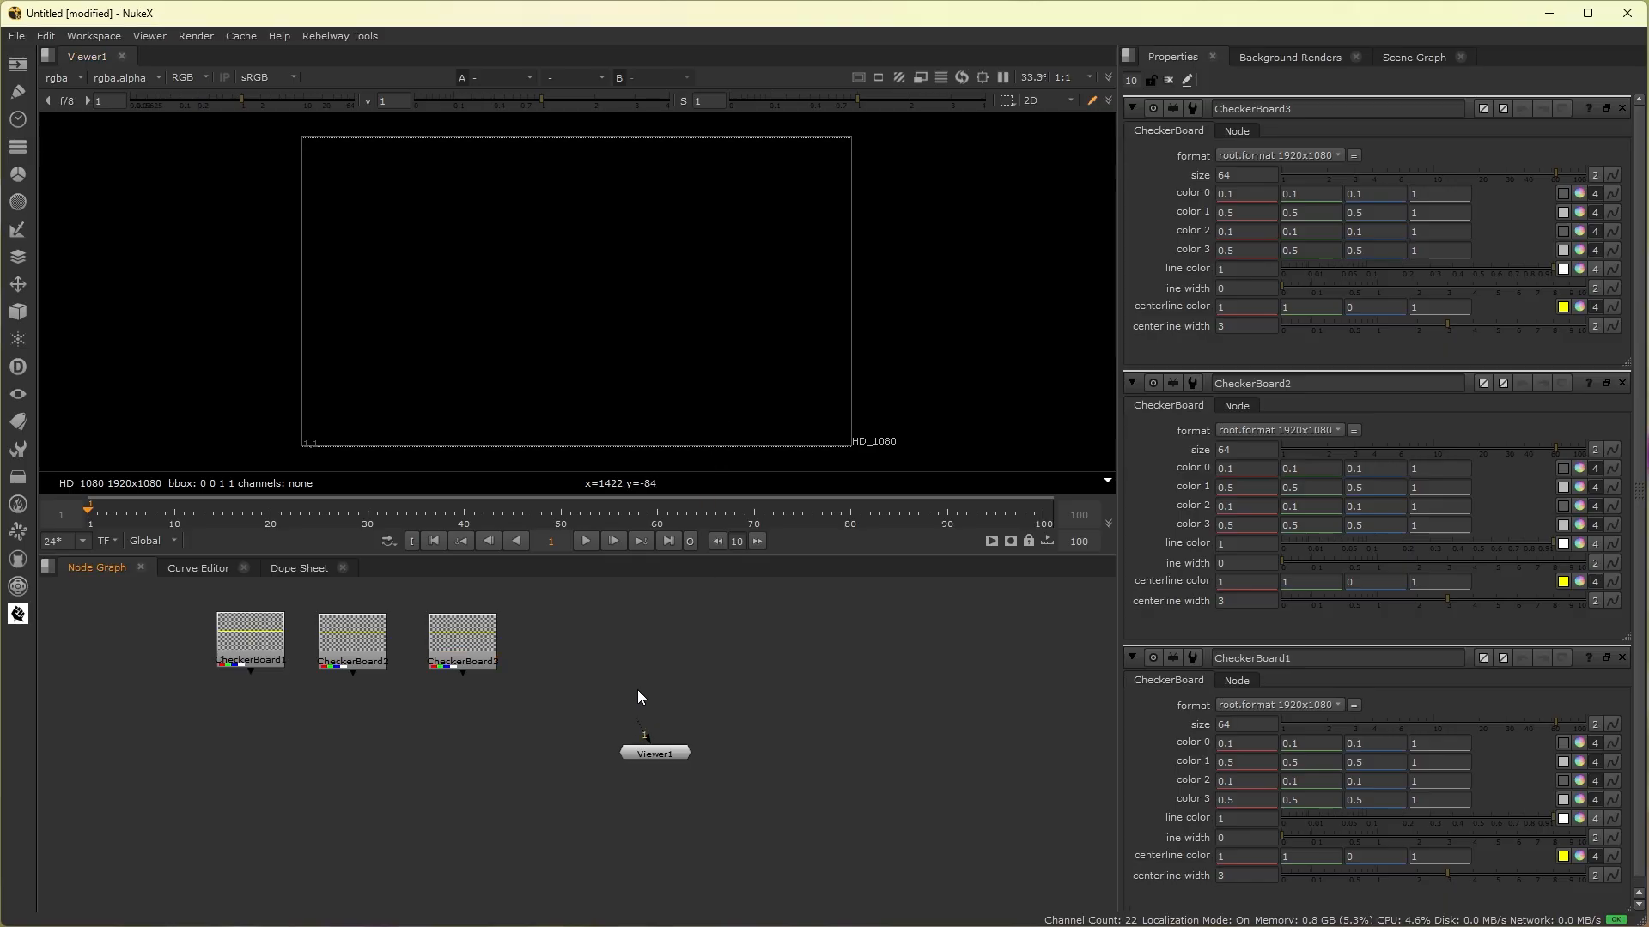
Step: Move the Viewer node below the third CheckerBoard node and inspect the connection arrows of both nodes
drag(517, 775, 493, 775)
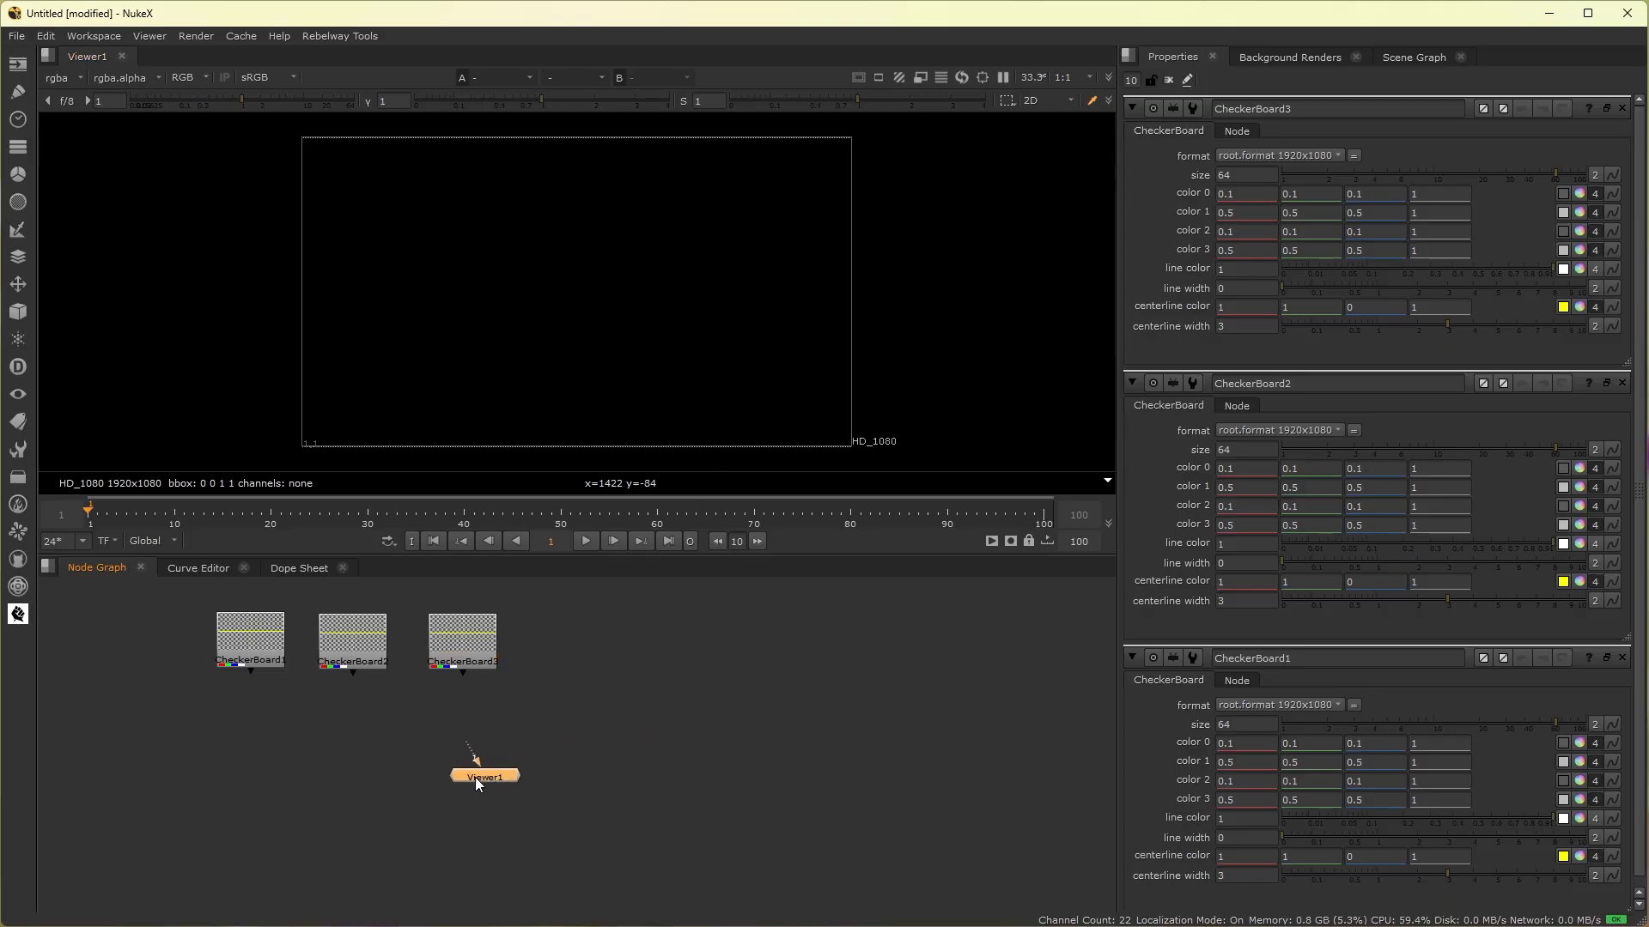
scroll(478, 778, up, 5)
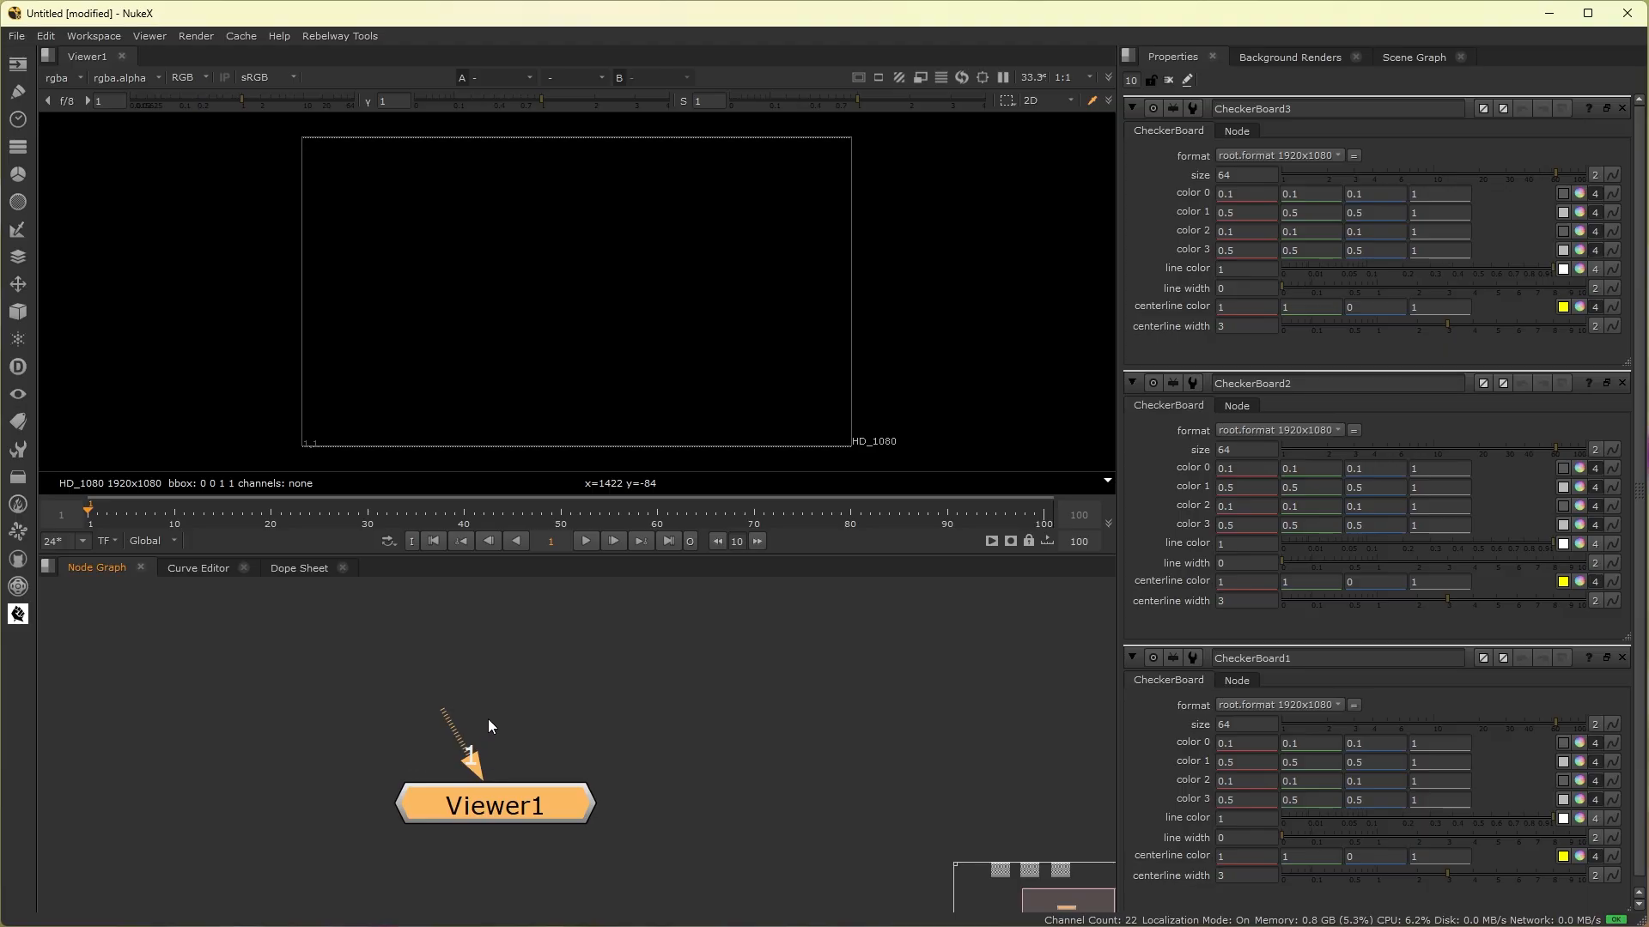
click(487, 720)
drag(456, 734, 449, 669)
scroll(514, 676, down, 1)
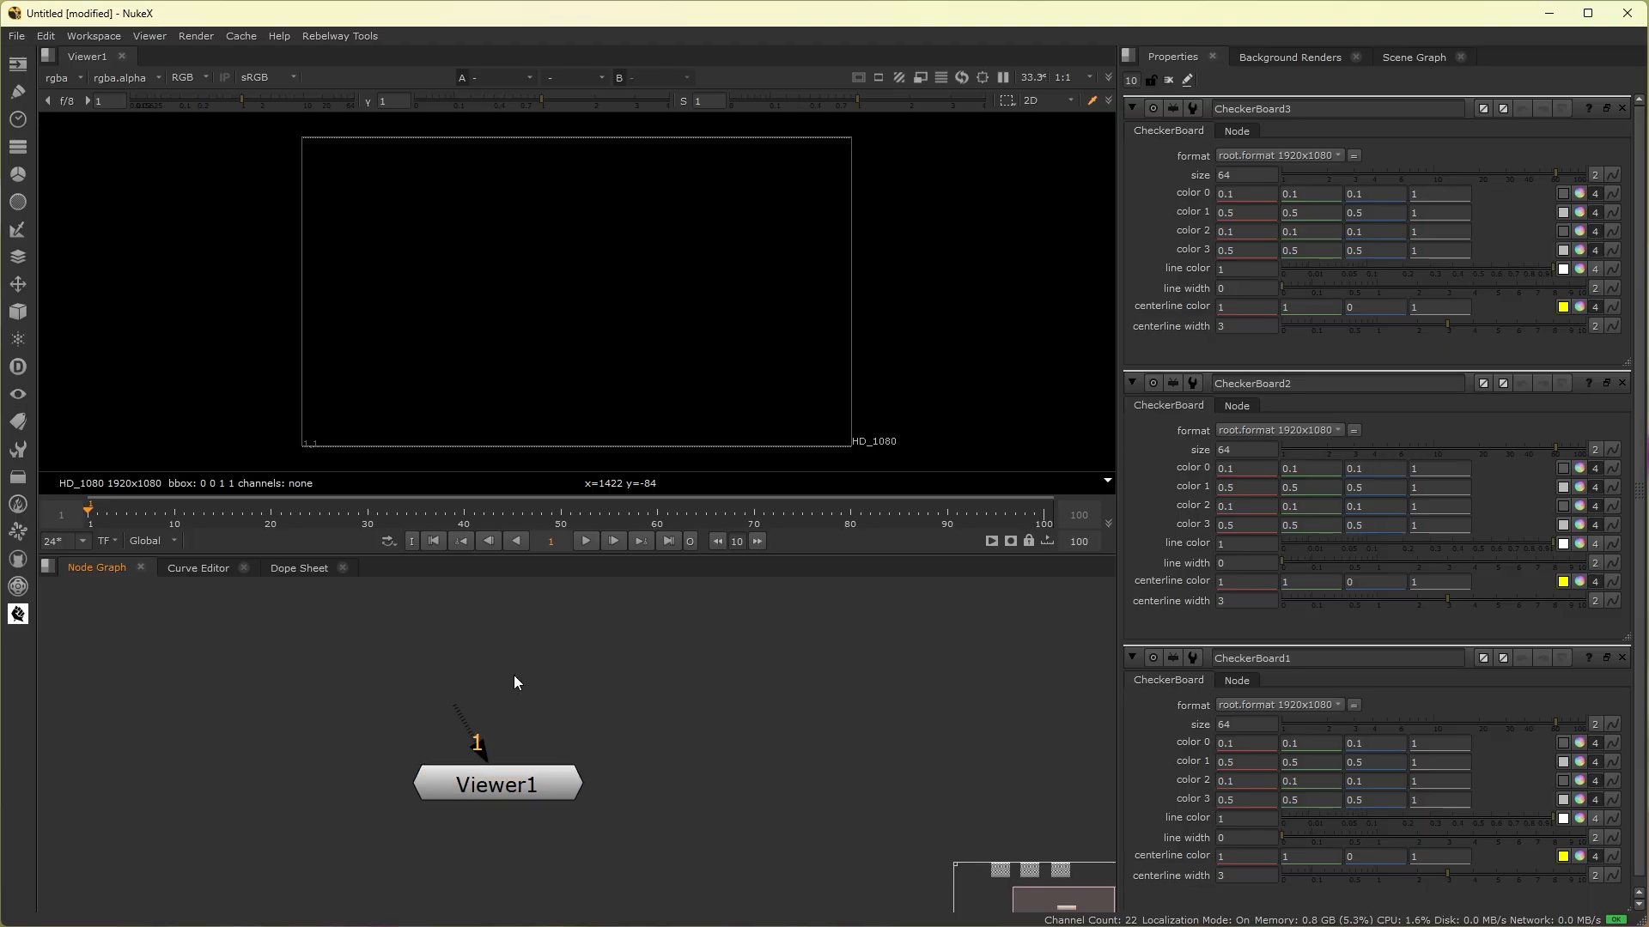
scroll(514, 675, down, 2)
middle_drag(498, 608, 542, 773)
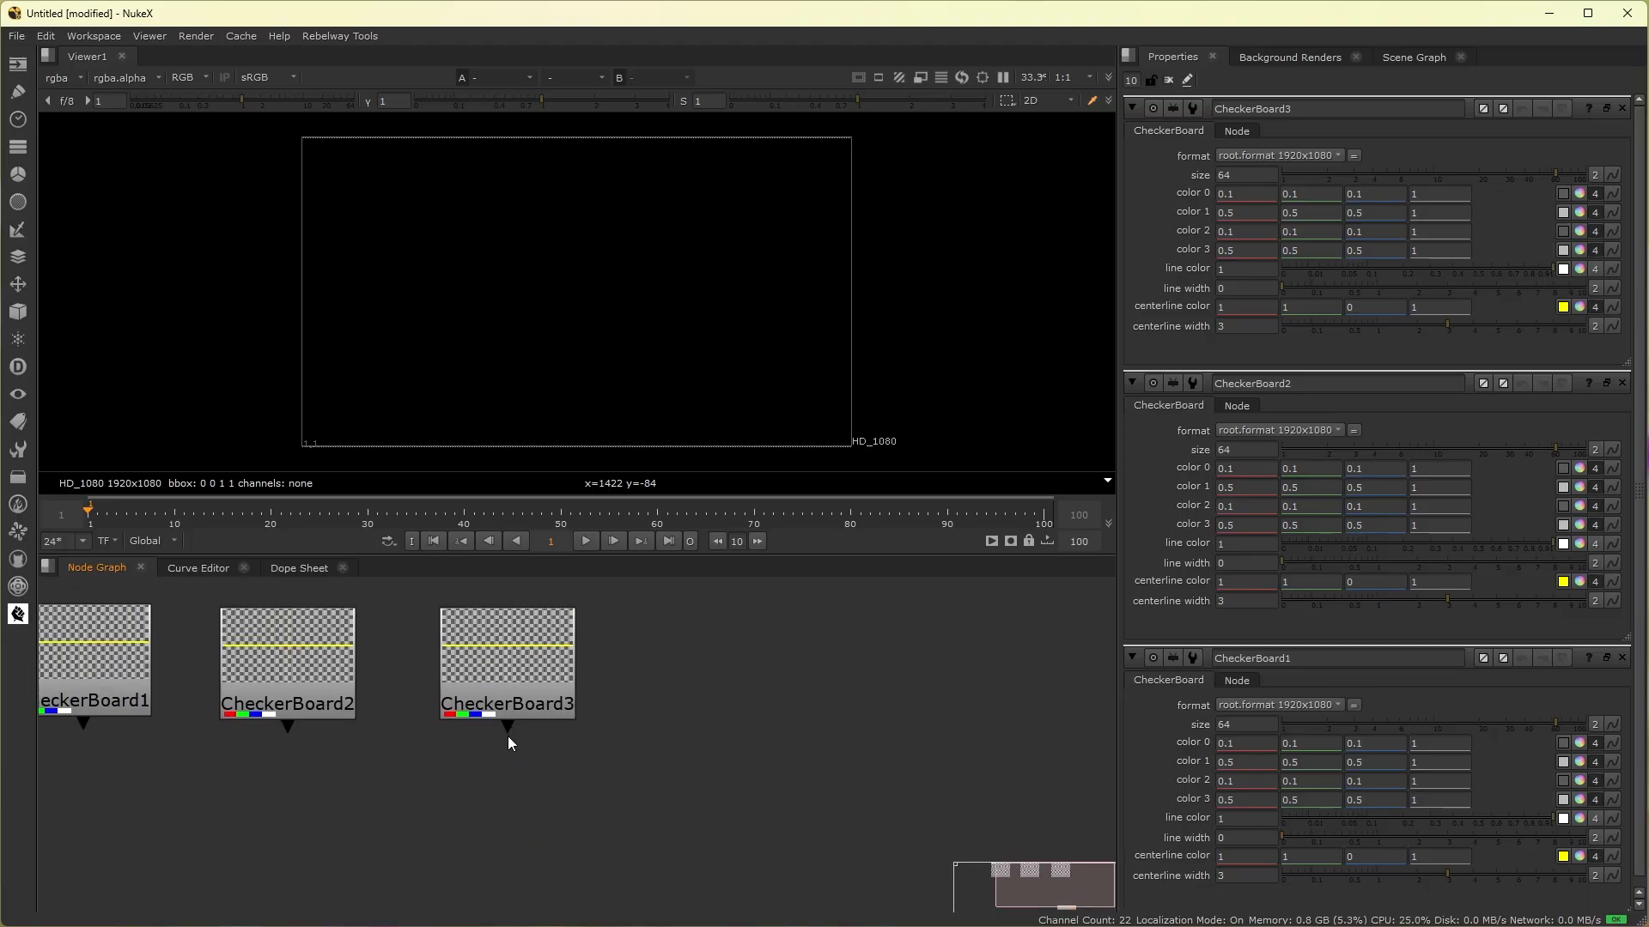
Step: Connect the Viewer node's input arrow to the third CheckerBoard node to display its image
drag(517, 750, 569, 838)
middle_drag(568, 838, 554, 552)
drag(511, 646, 578, 620)
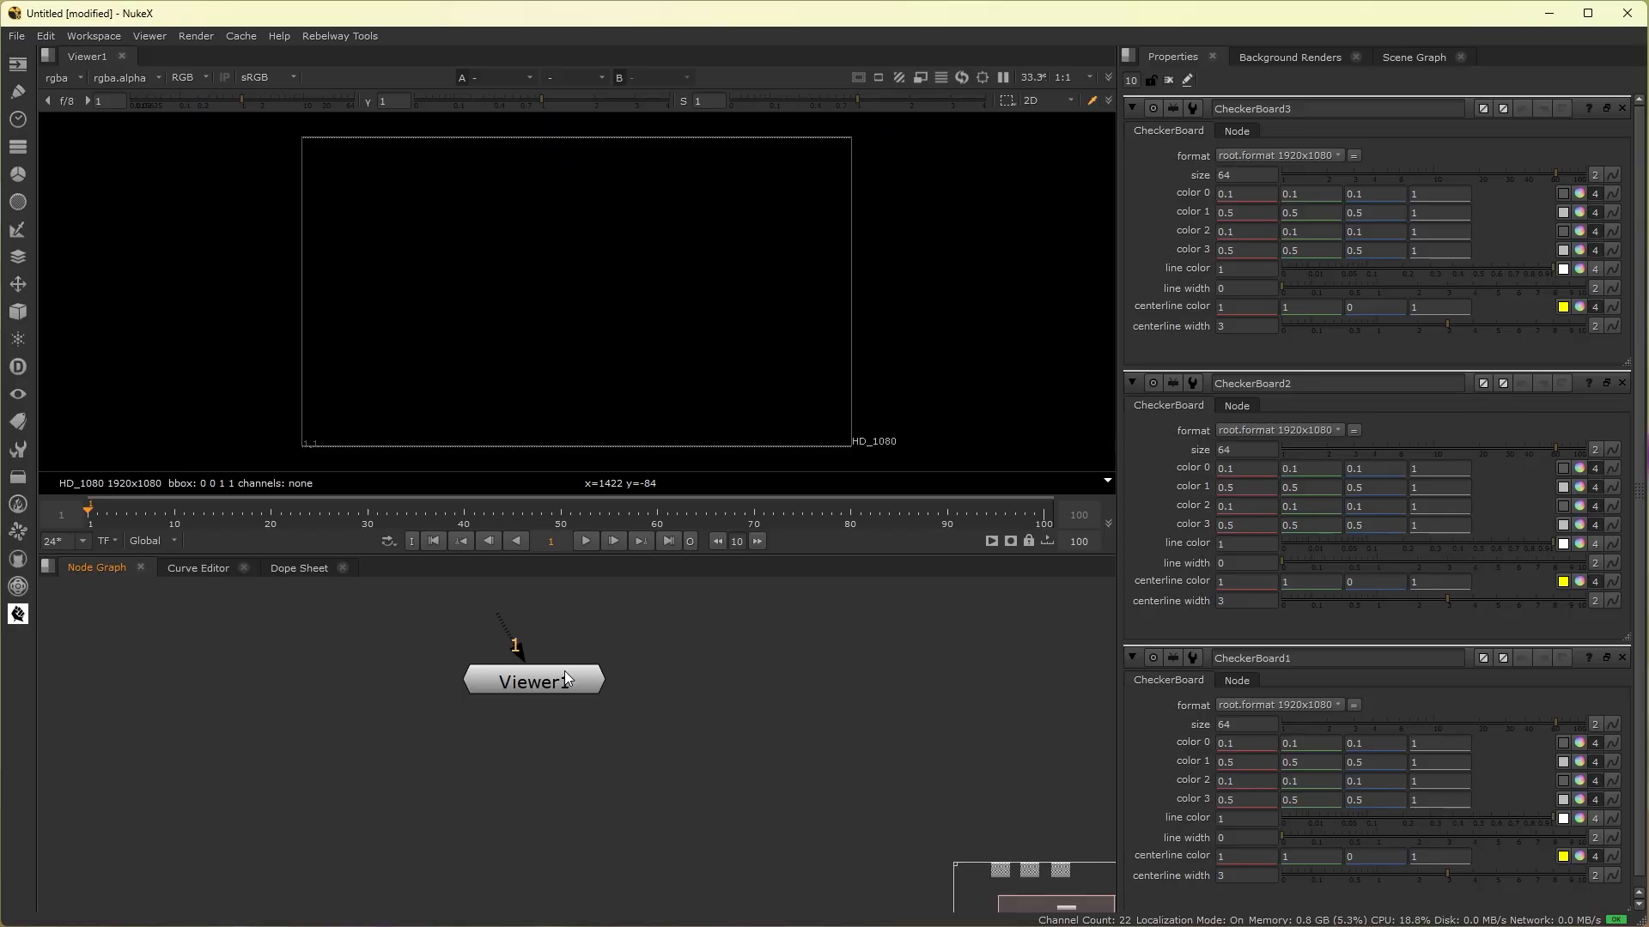
scroll(554, 637, down, 4)
middle_drag(554, 637, 539, 719)
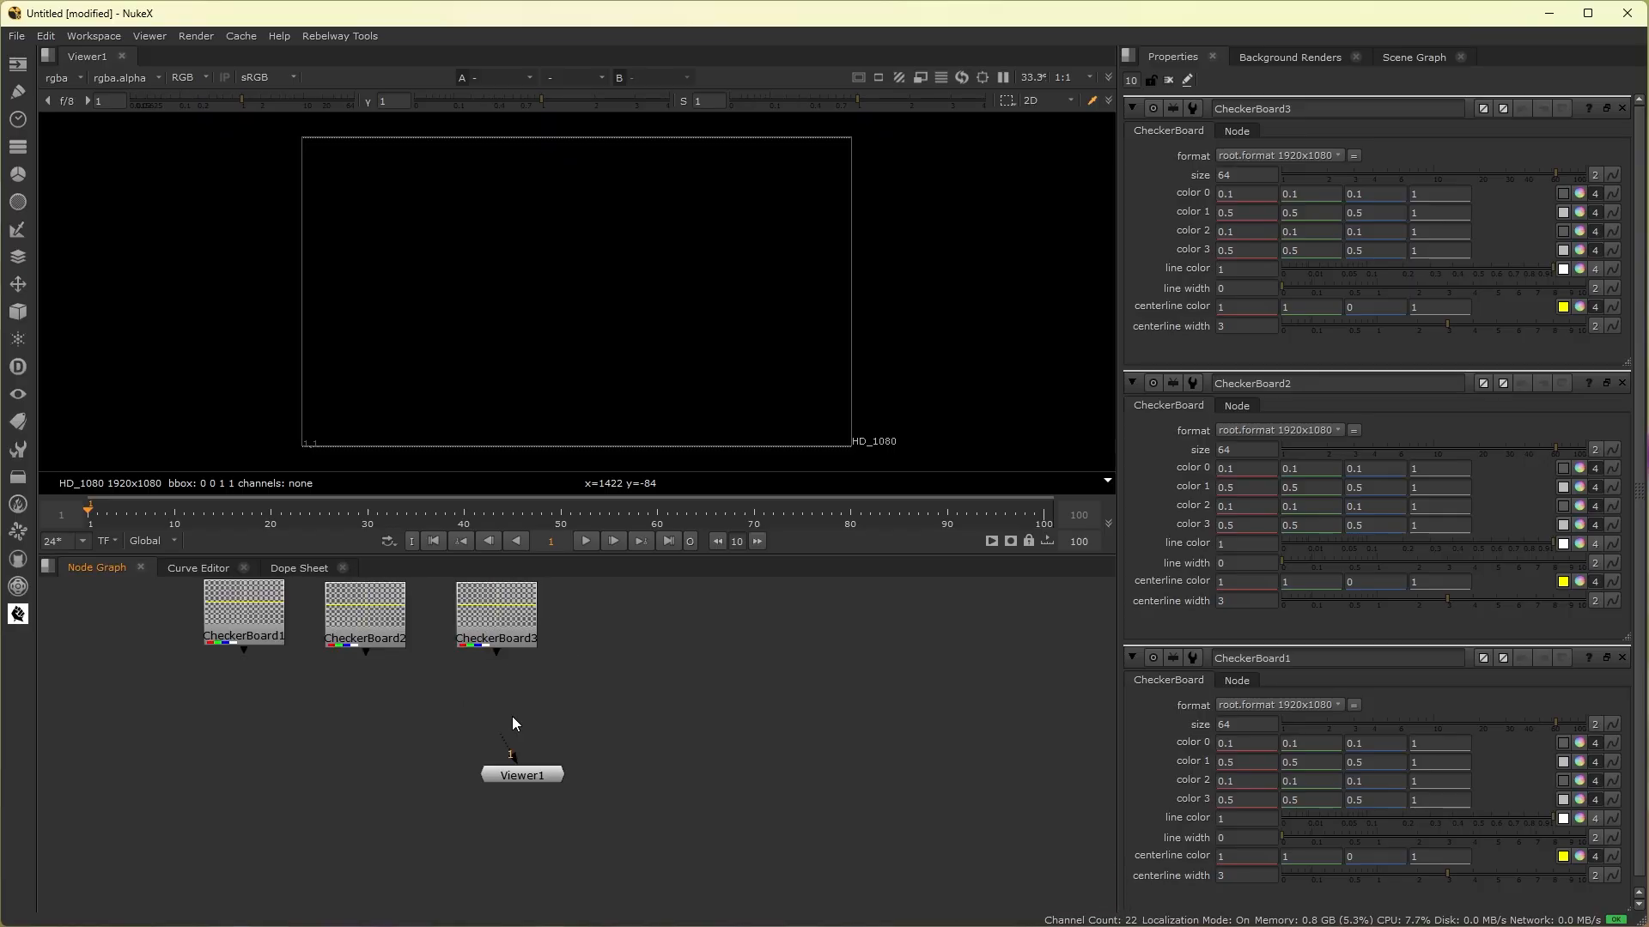
drag(510, 757, 502, 625)
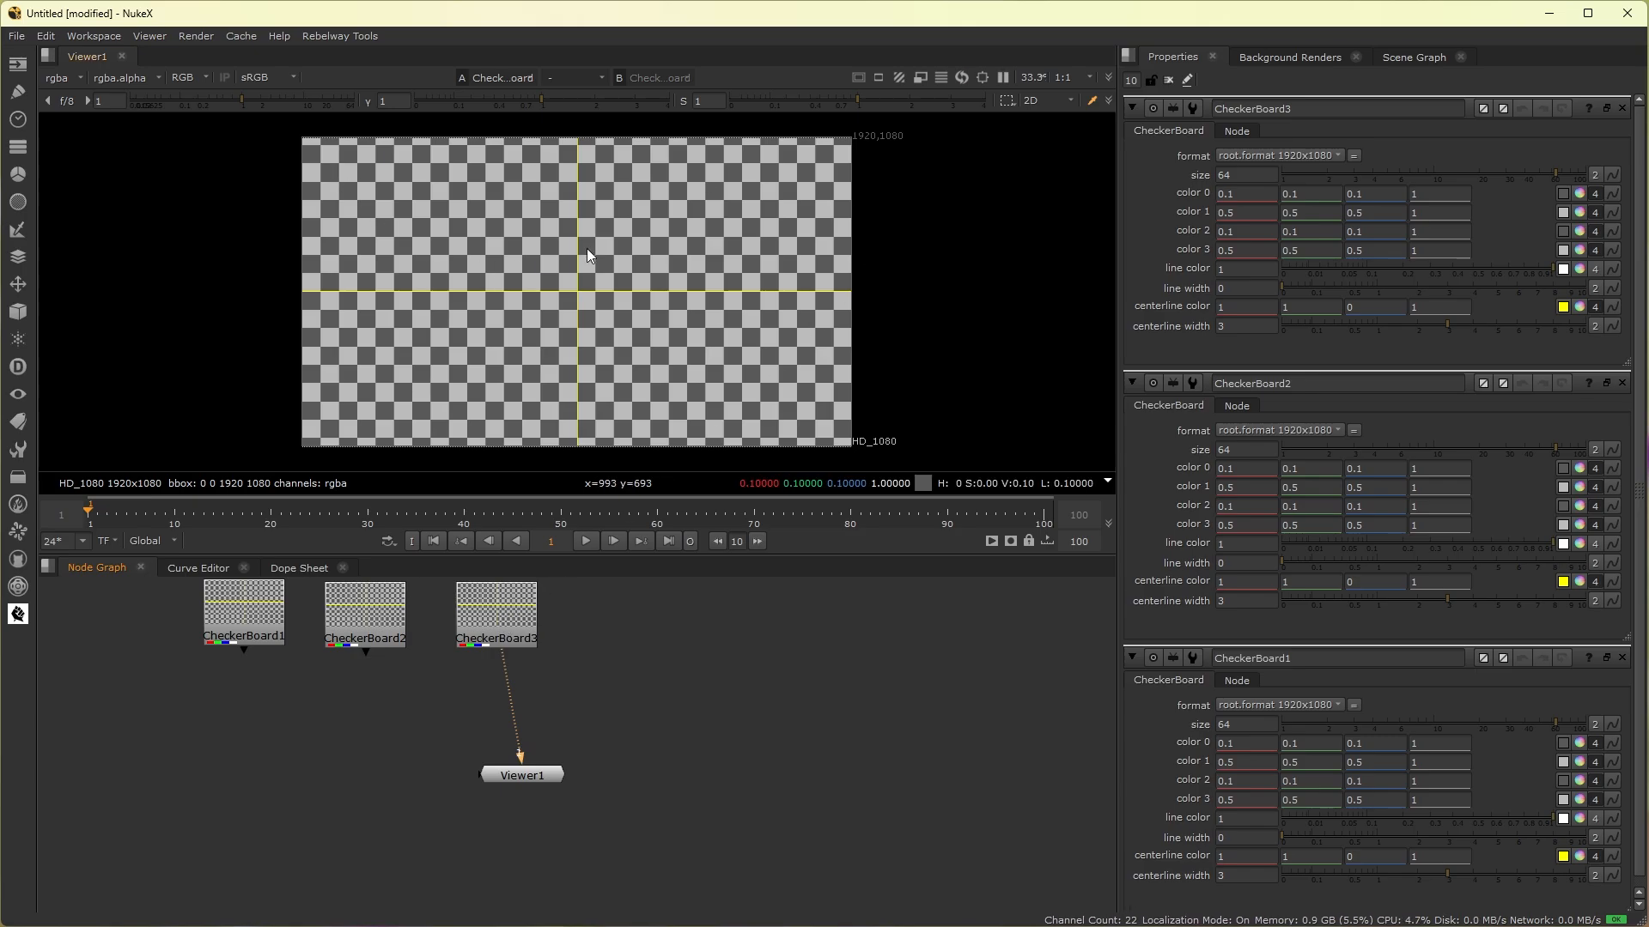
Step: Reconnect the Viewer from the third CheckerBoard node to the first CheckerBoard node
click(365, 625)
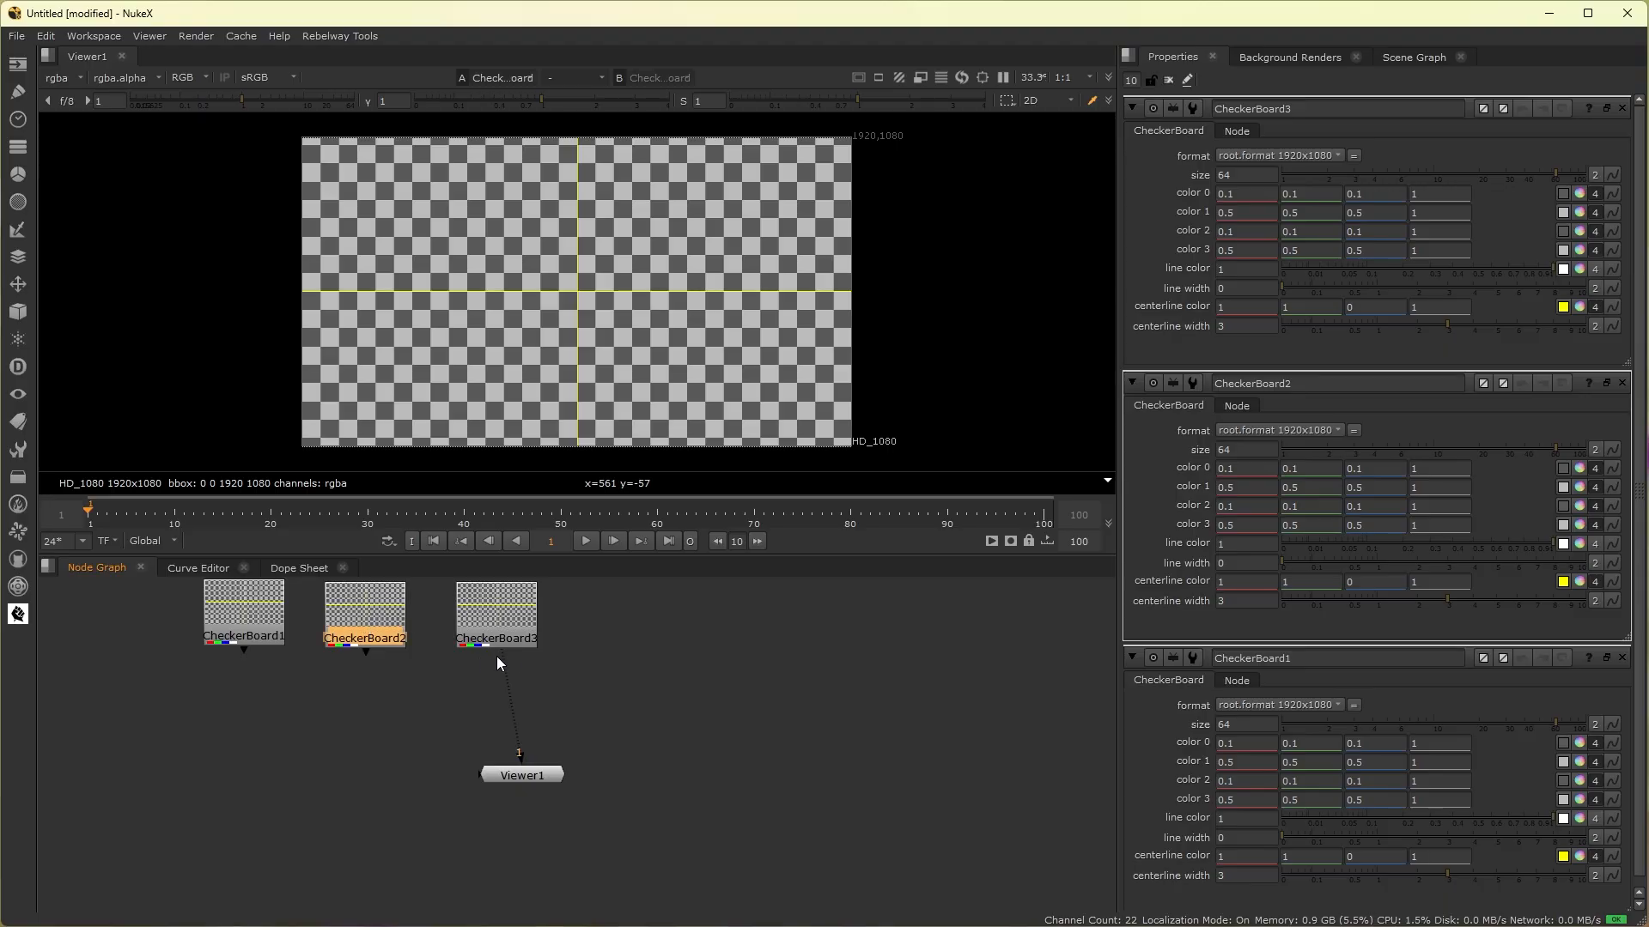
drag(504, 658, 233, 627)
scroll(527, 693, down, 3)
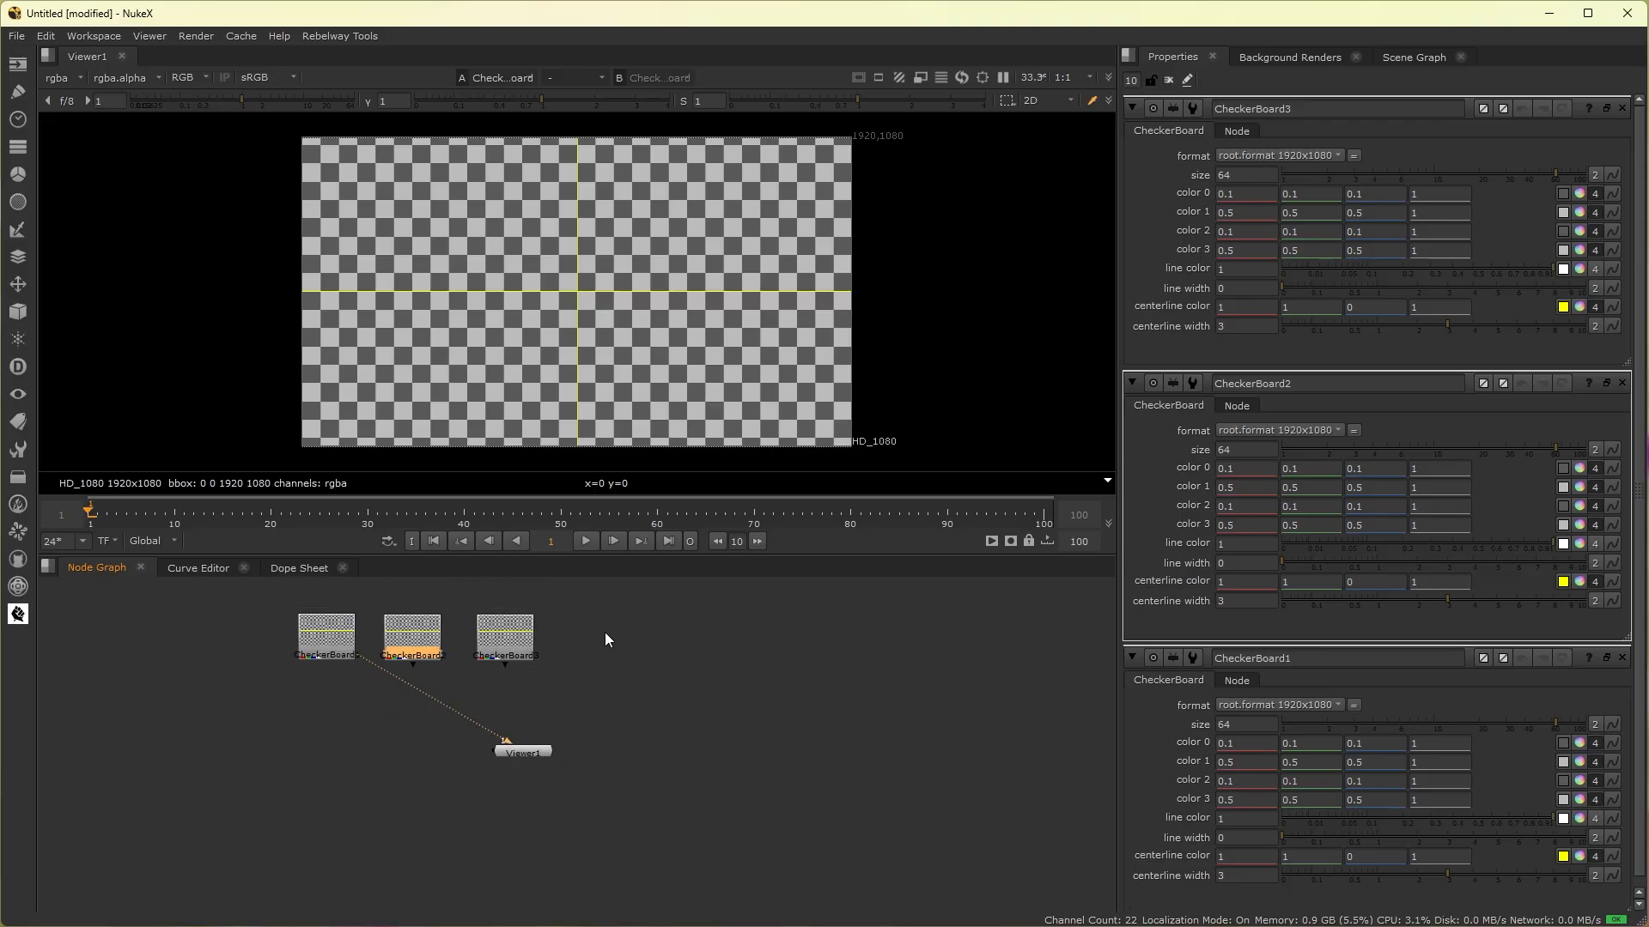
Step: Delete the second and third CheckerBoard nodes together
drag(605, 632, 385, 672)
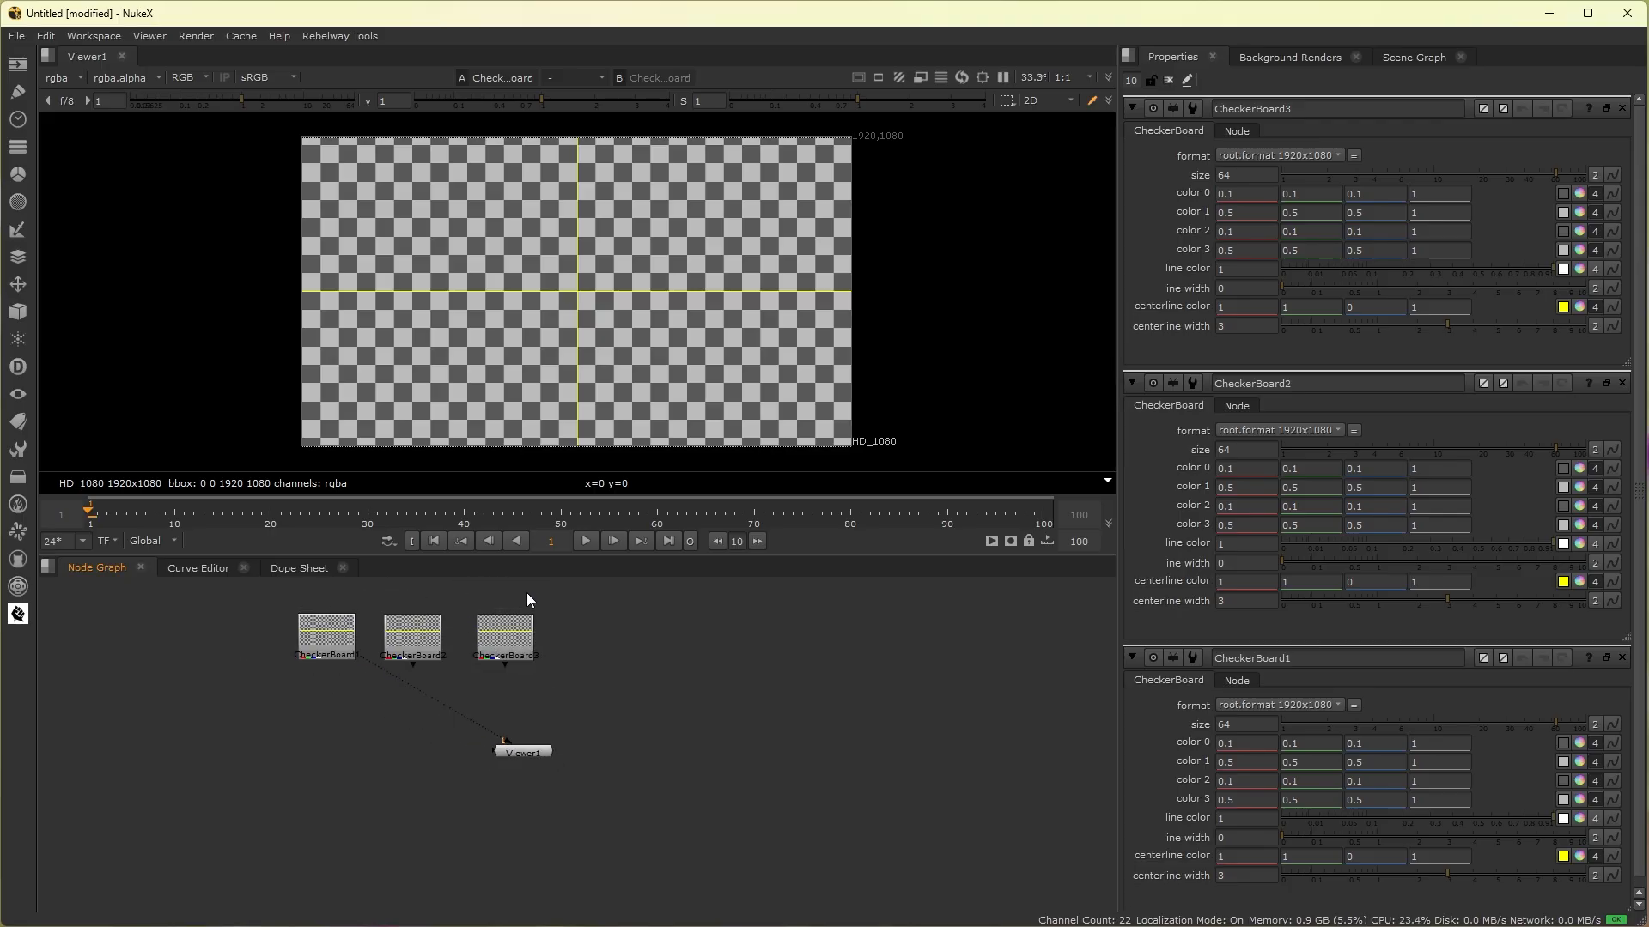
drag(534, 666, 378, 666)
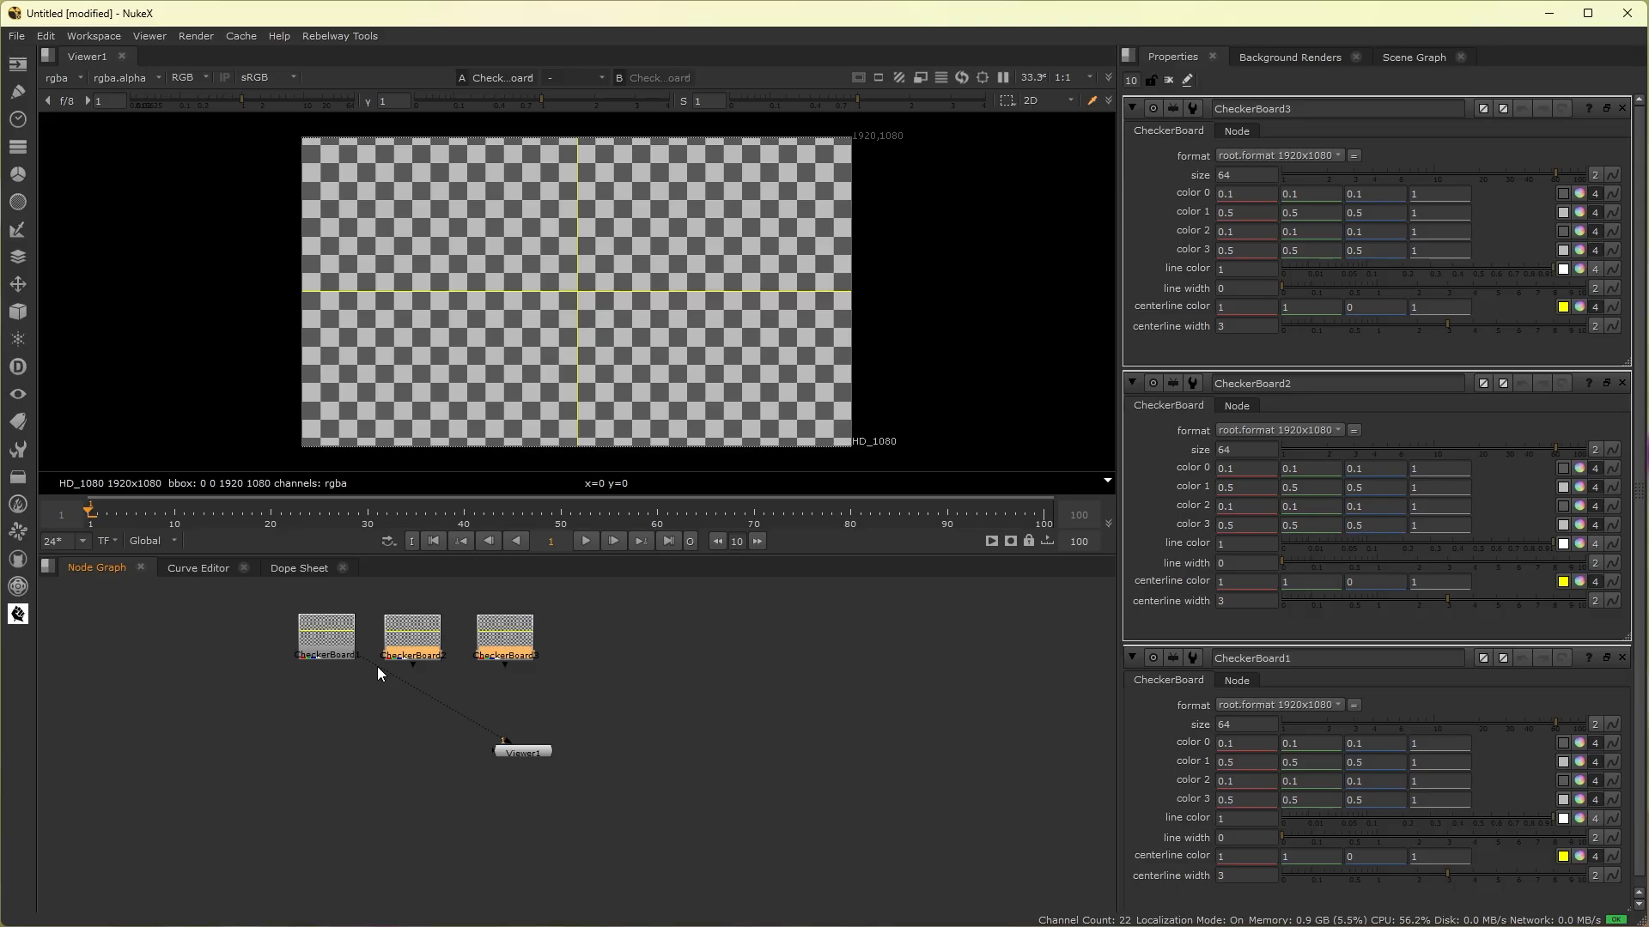
key(Delete)
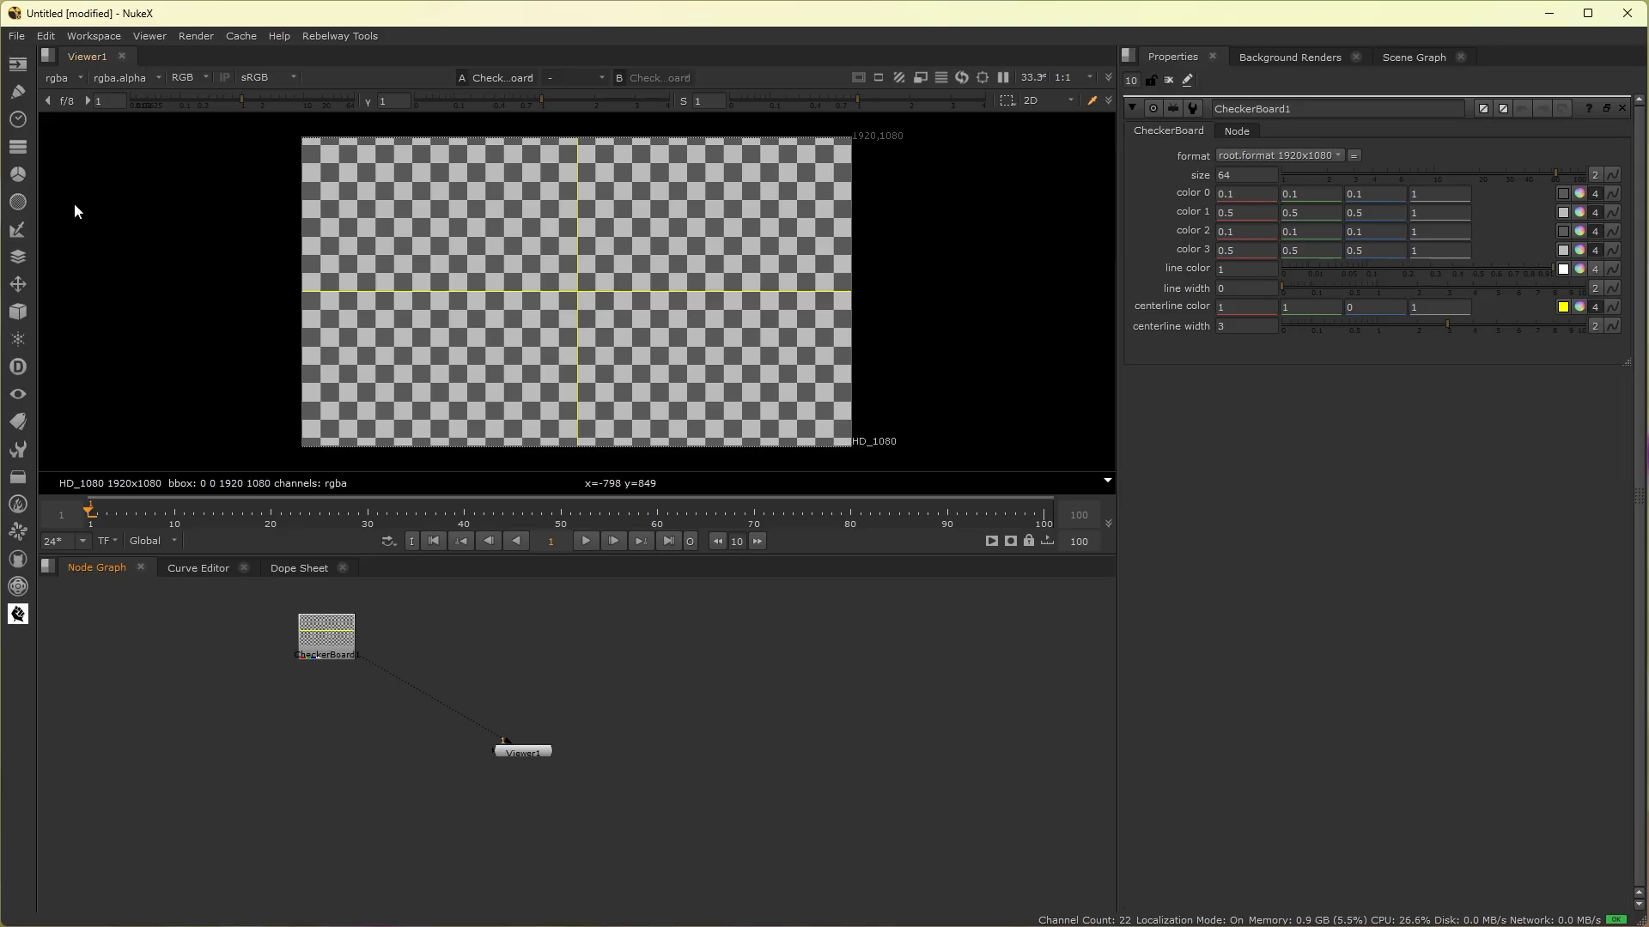
Step: Add a ColorWheel image node beside the CheckerBoard and connect the Viewer to it
click(18, 63)
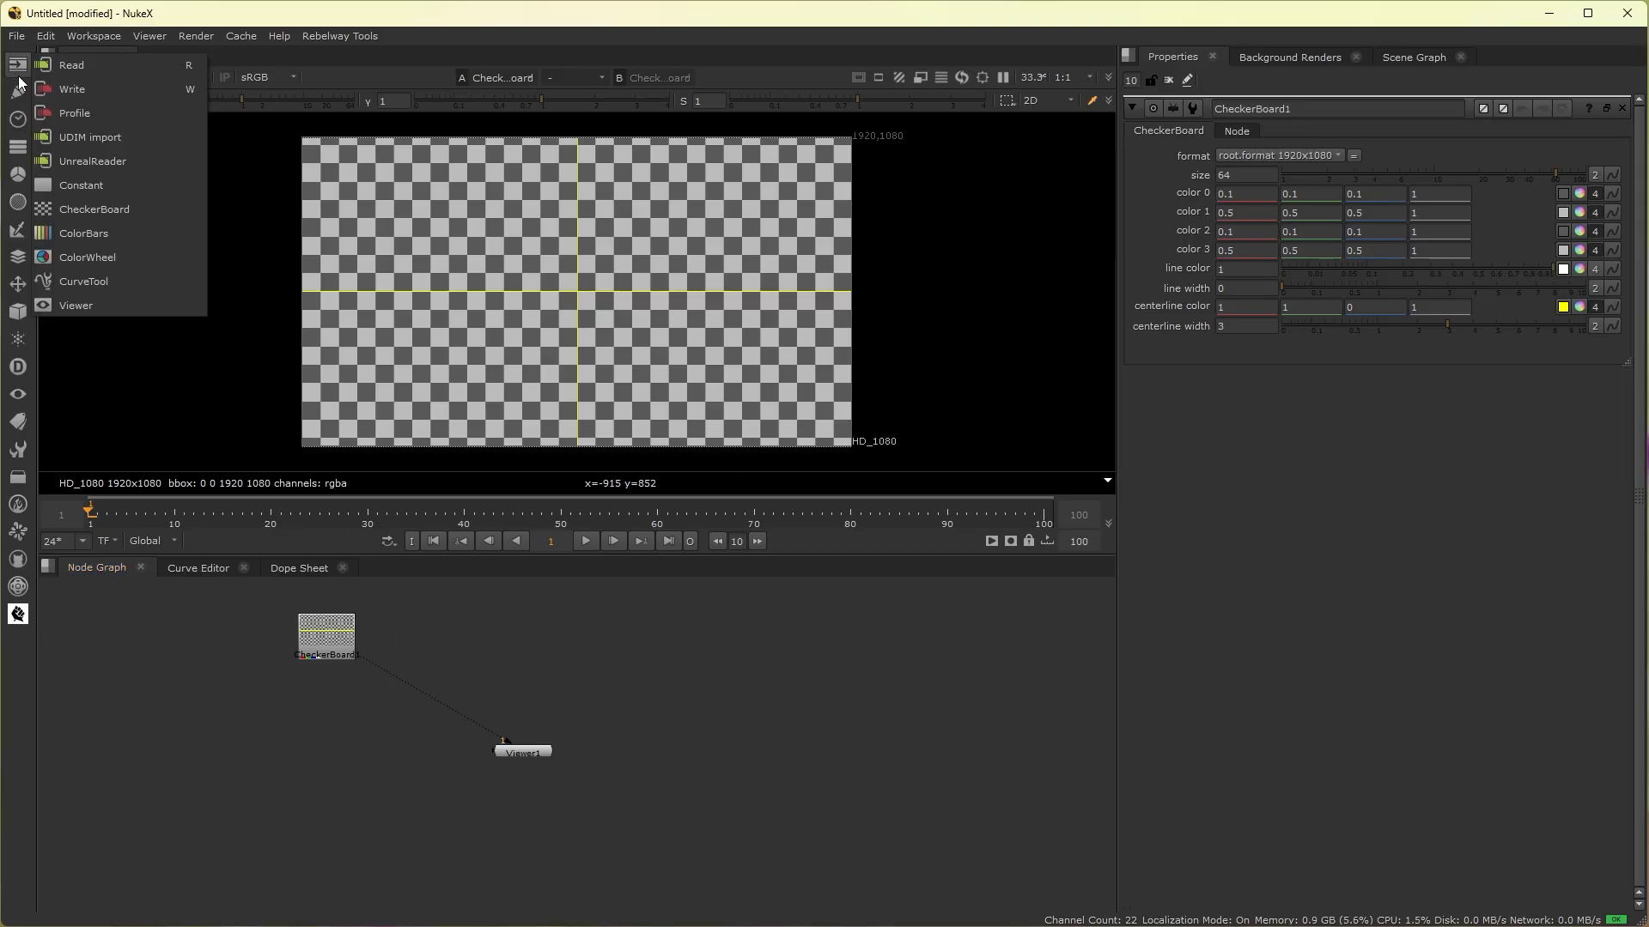
click(87, 256)
drag(552, 612, 470, 633)
drag(358, 658, 466, 634)
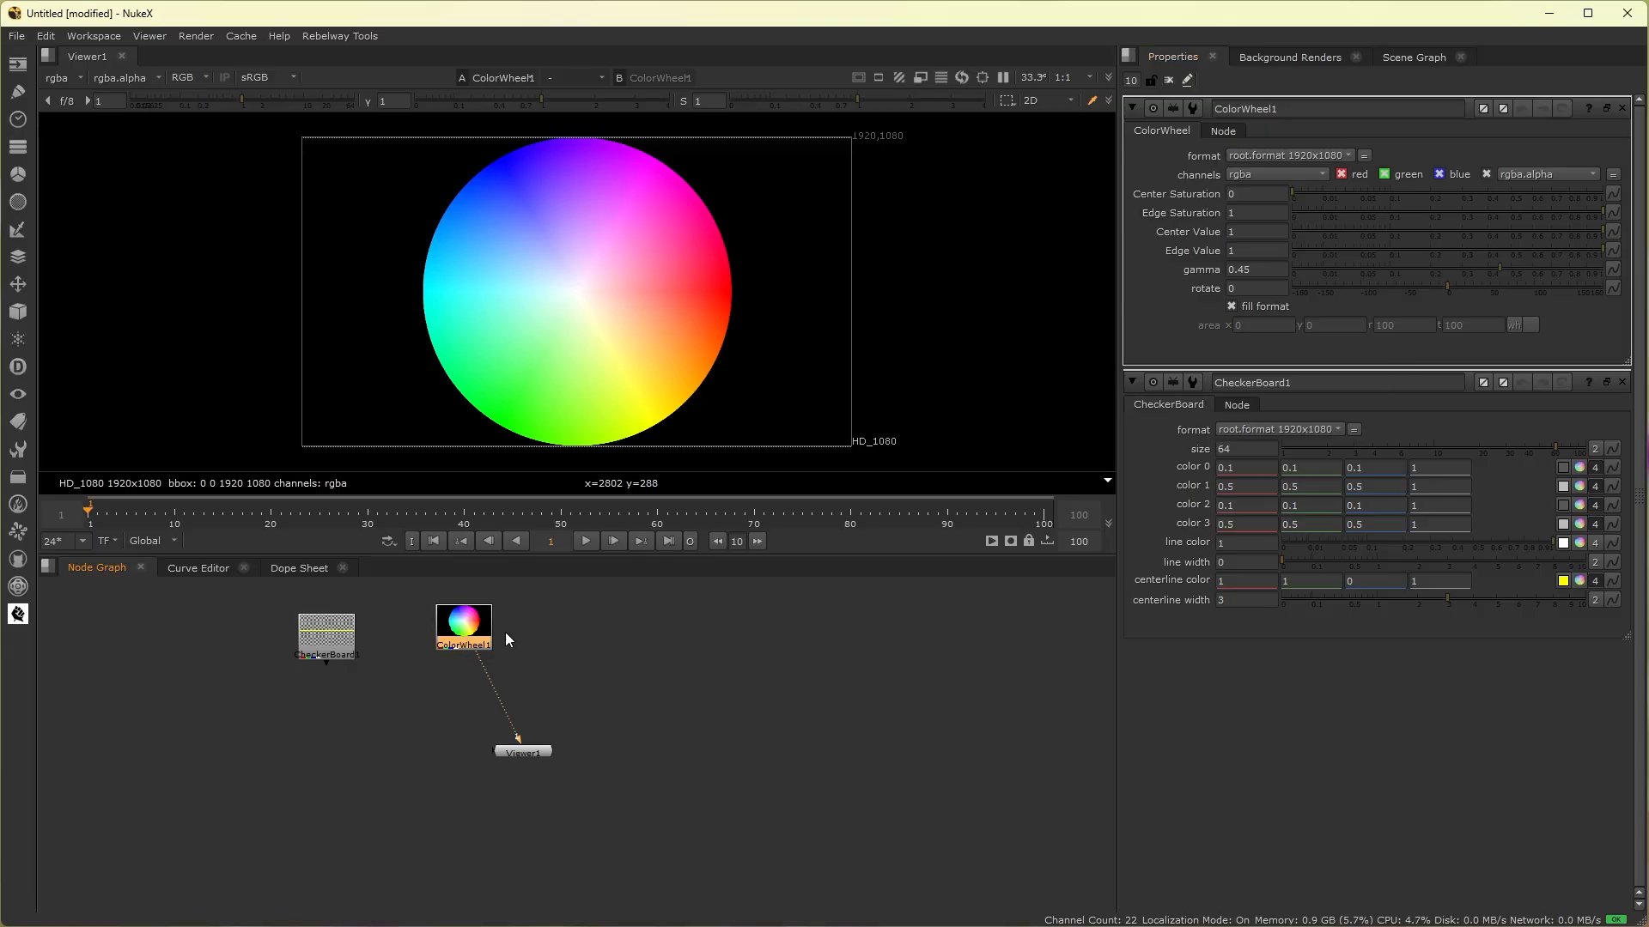
Step: Add a ColorBars, a Constant and another CheckerBoard image node to the node graph
click(17, 71)
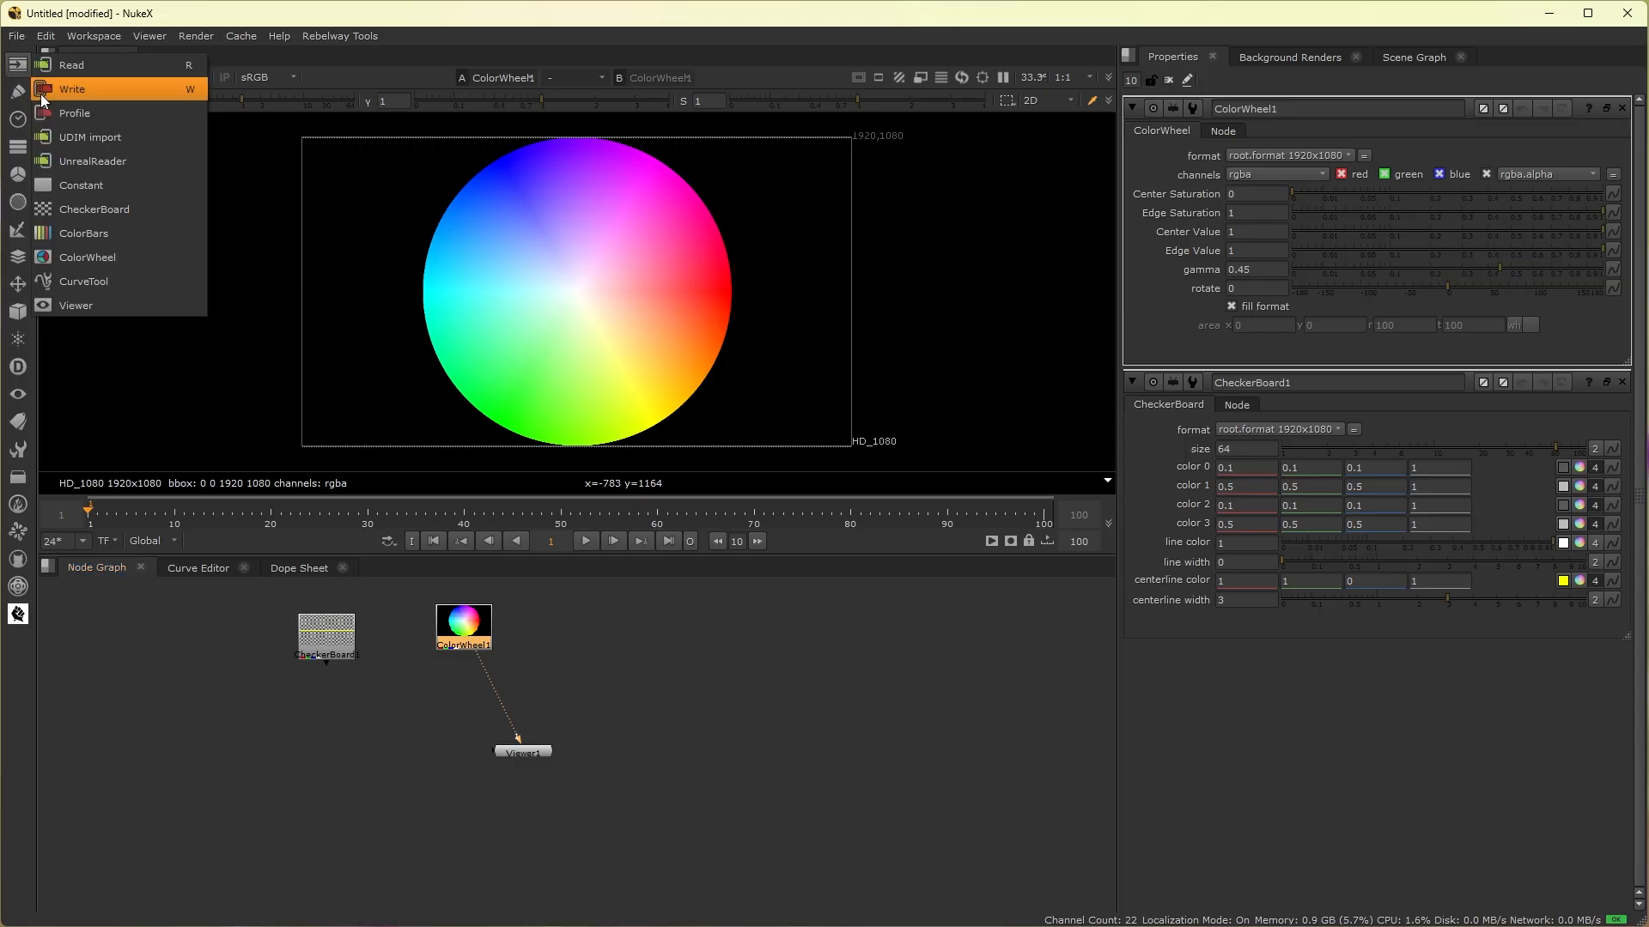
click(84, 234)
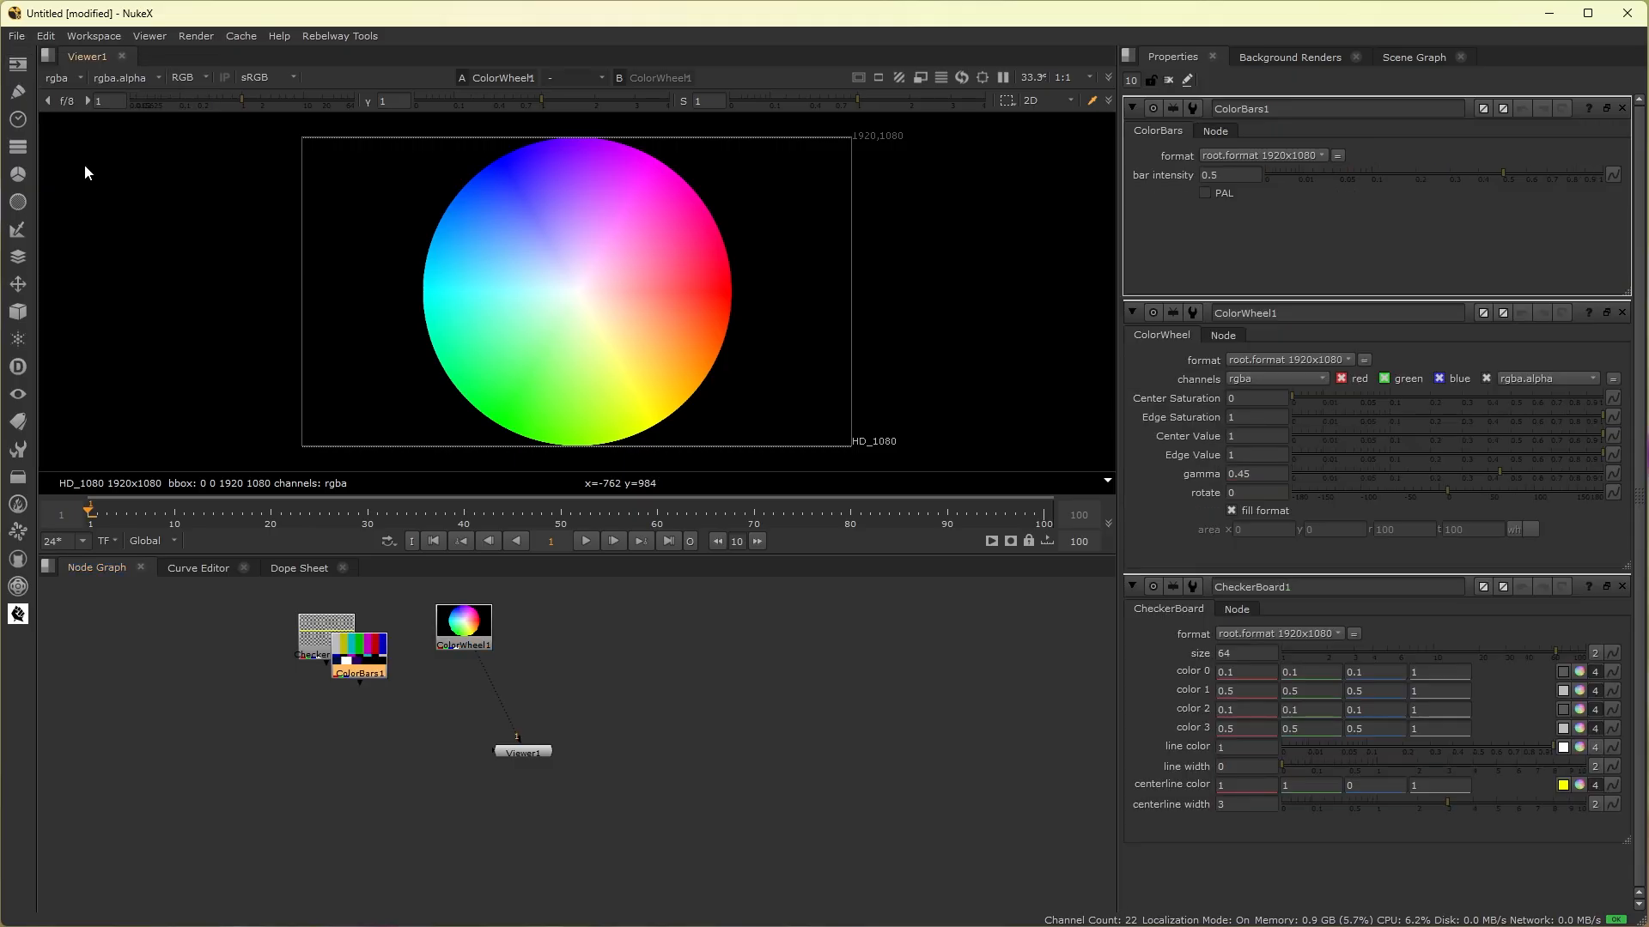
click(19, 68)
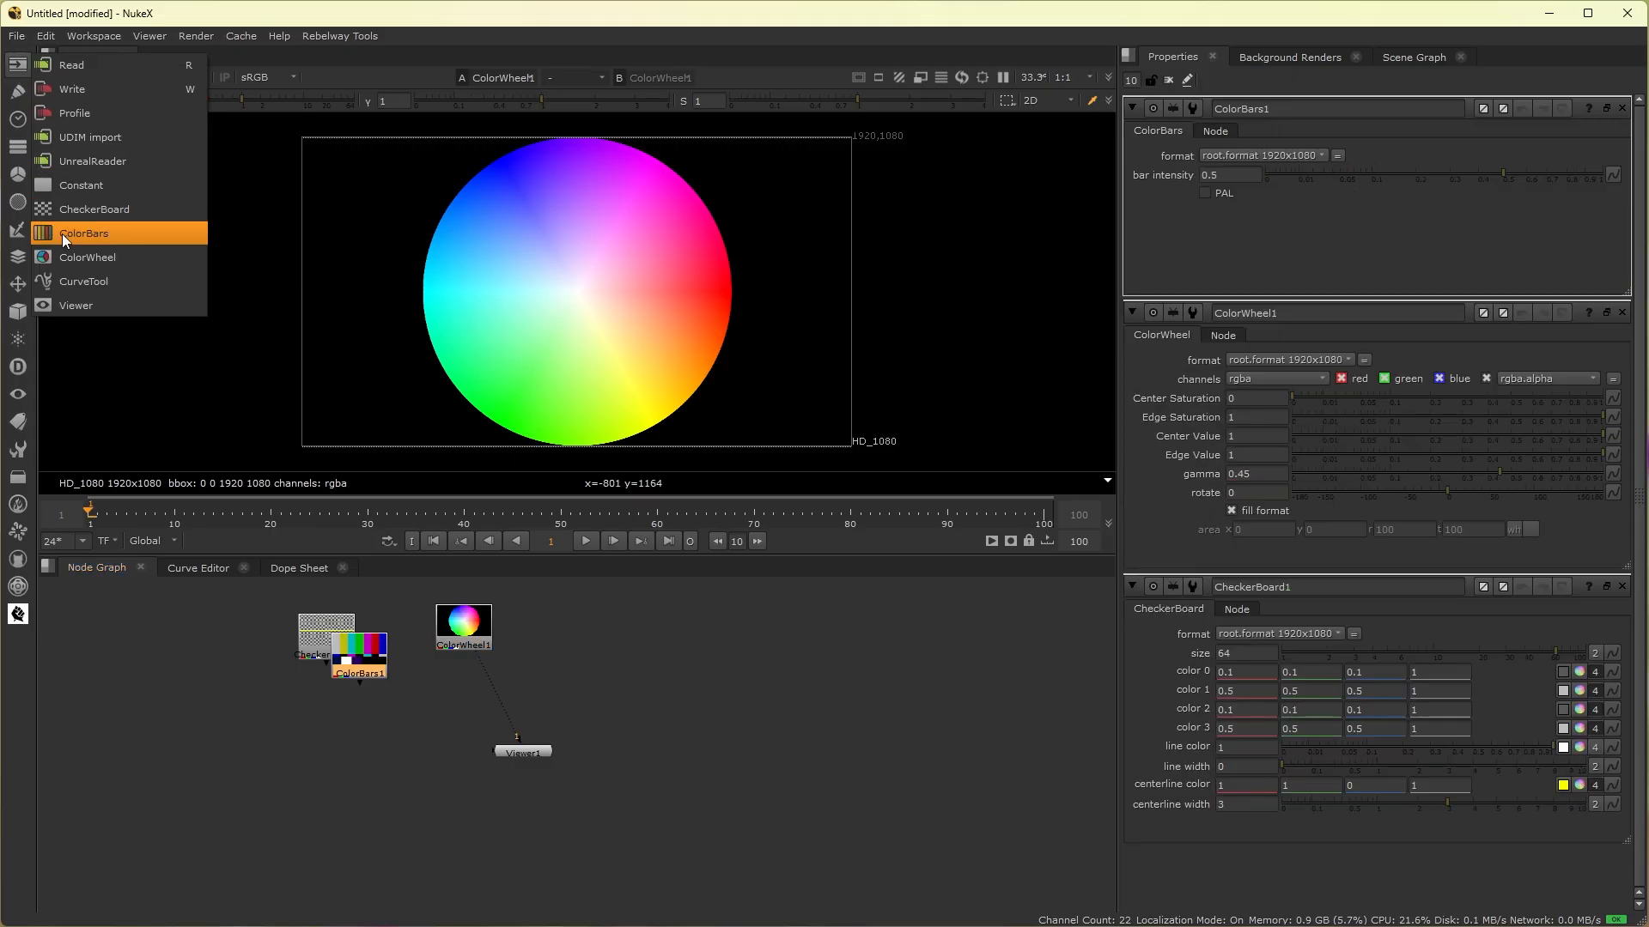
click(98, 185)
click(18, 69)
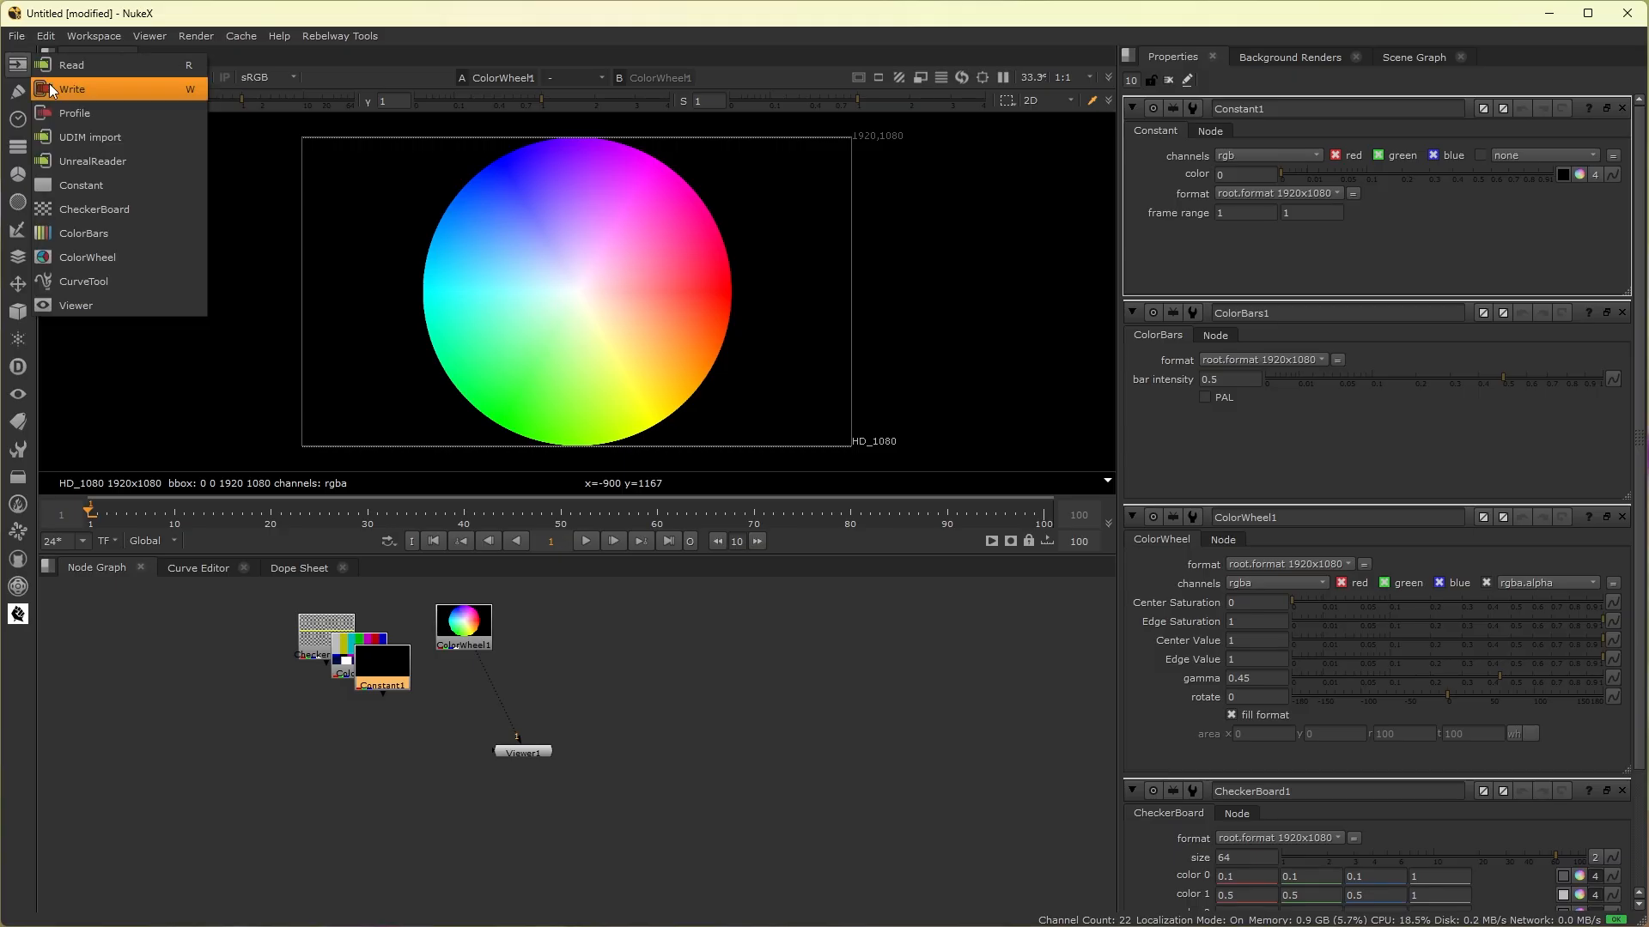
click(97, 209)
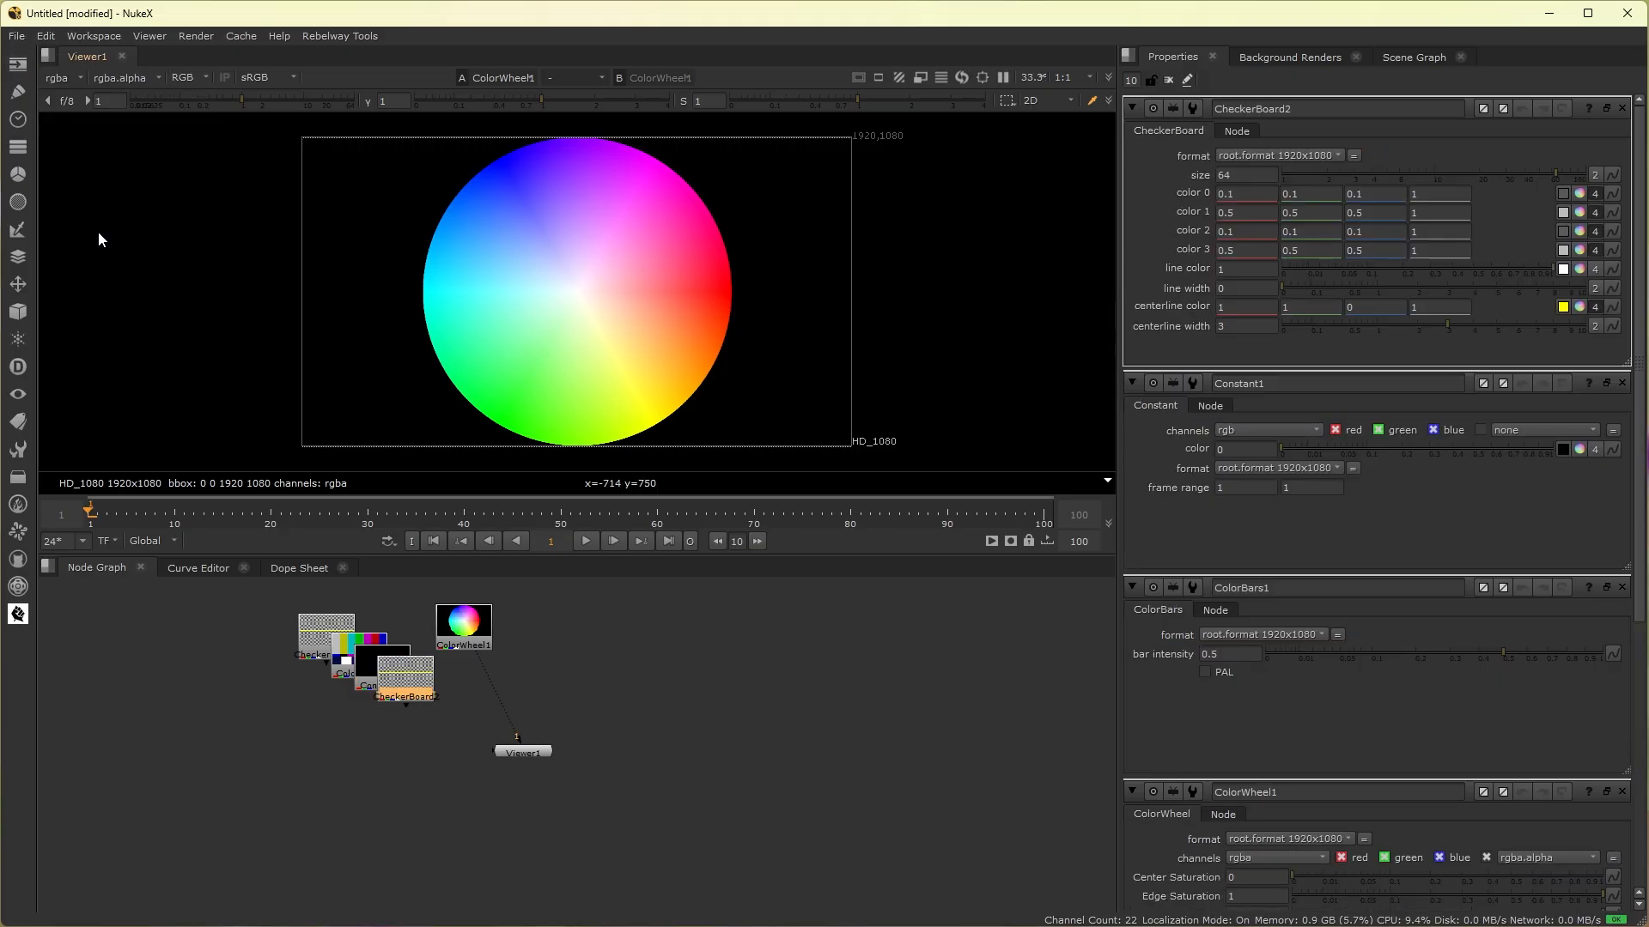
Step: Spread the overlapping nodes: second CheckerBoard and Constant in a lower row, ColorBars between the first CheckerBoard and the ColorWheel
click(323, 744)
drag(382, 670, 401, 748)
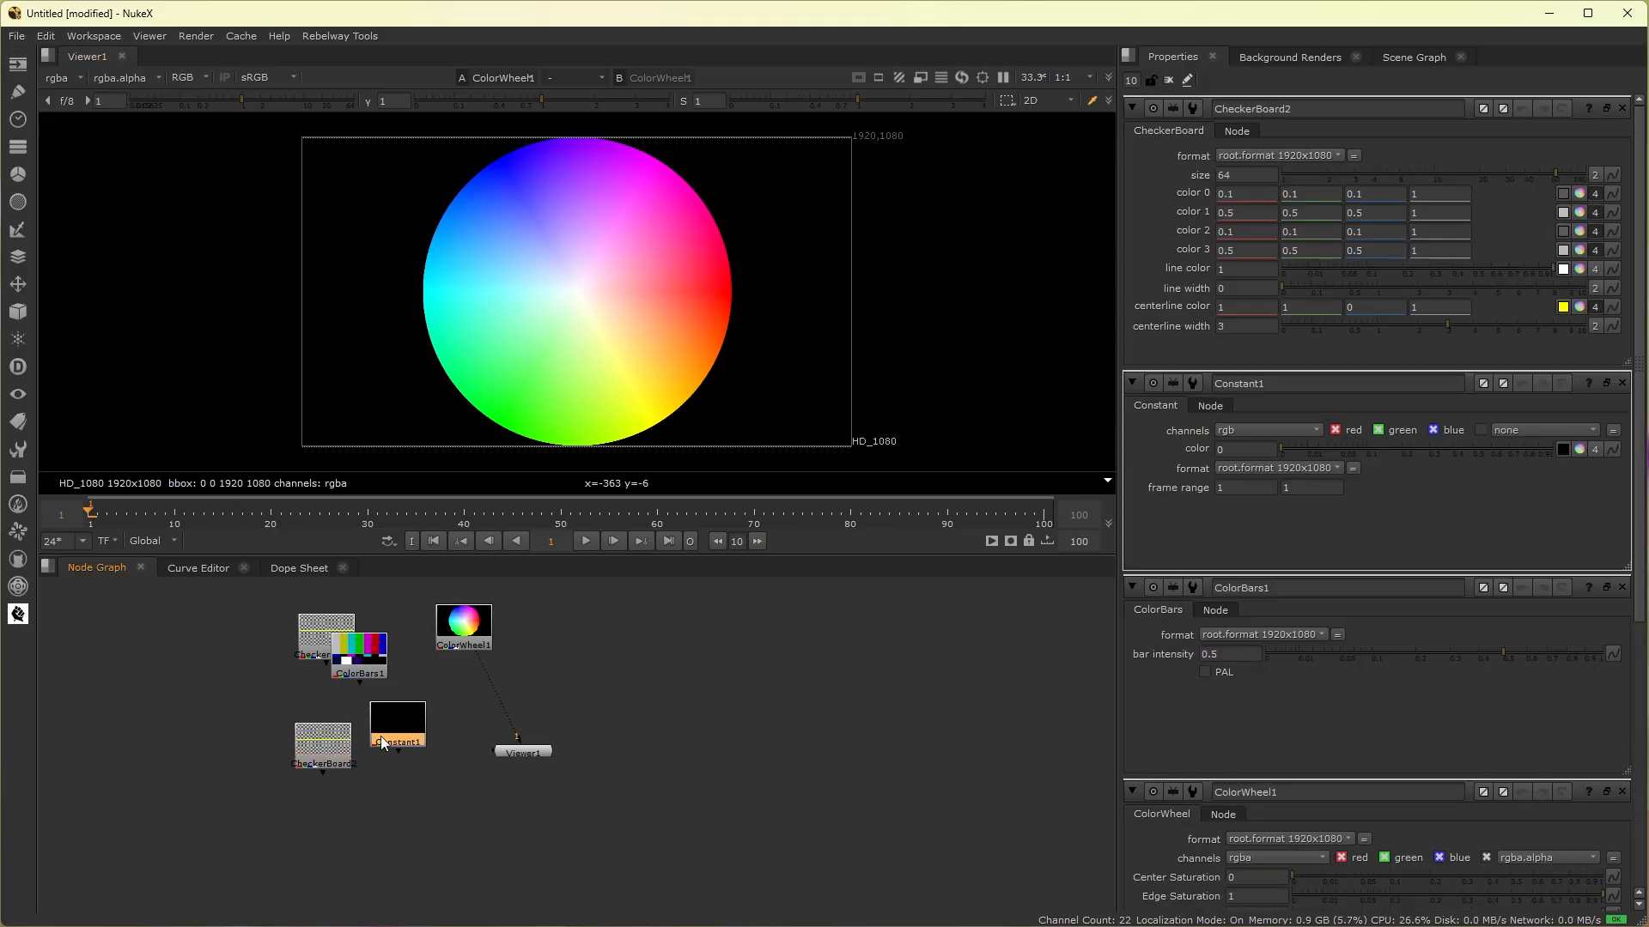
drag(368, 664, 407, 646)
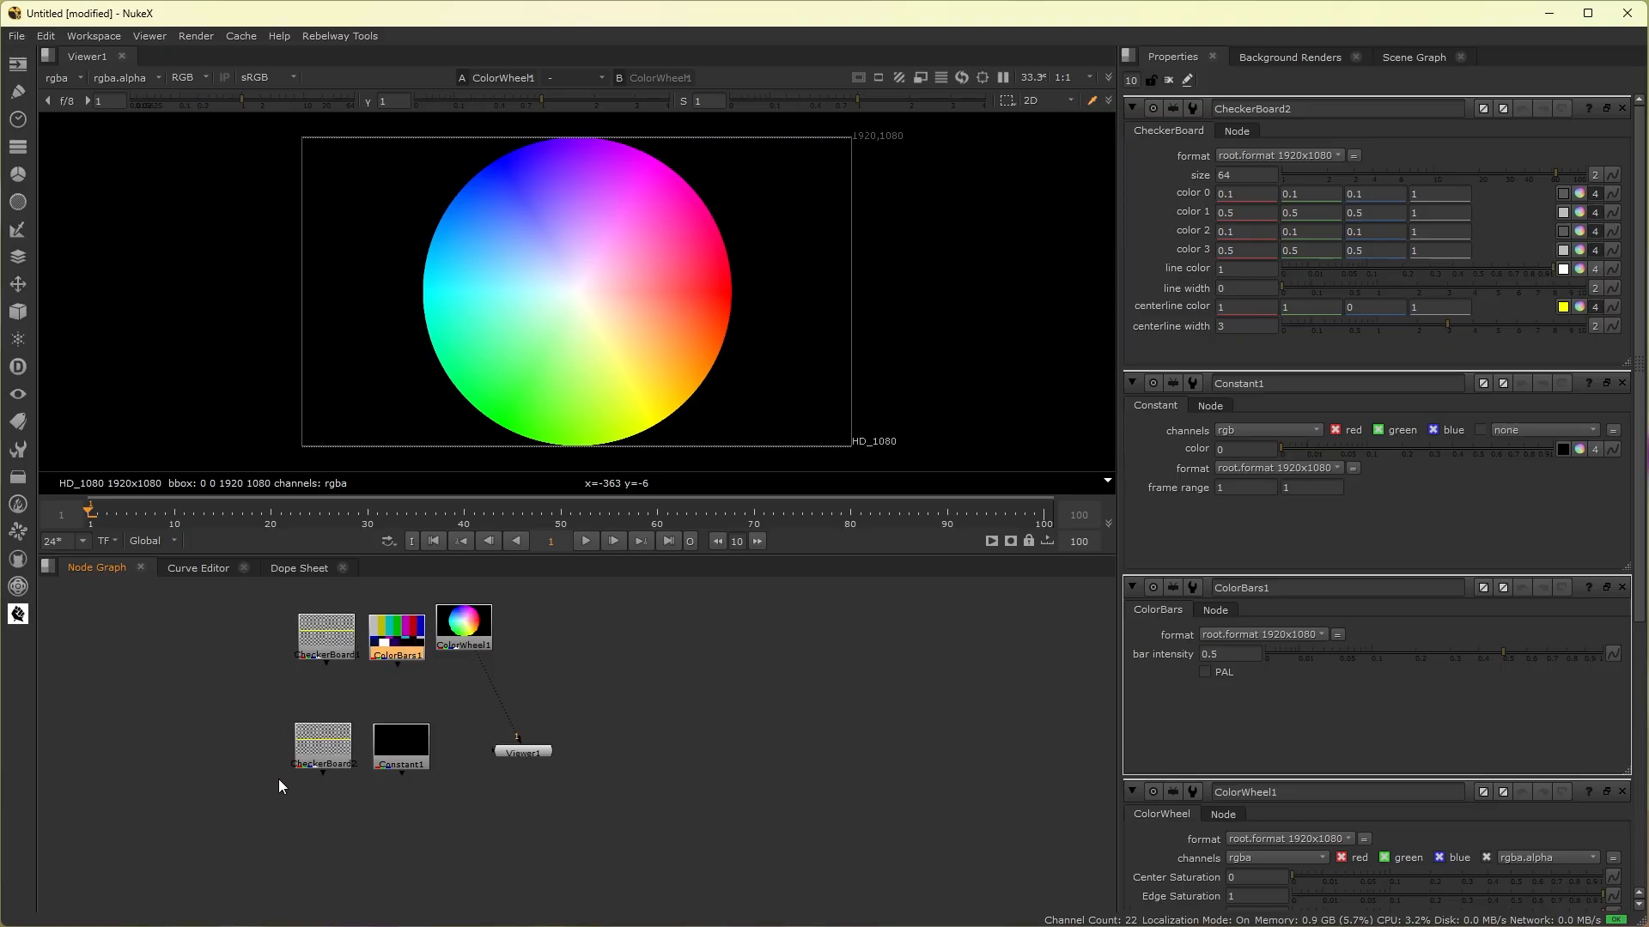
Step: Limit the properties to 1 open node at a time, and open the first CheckerBoard's settings followed by the ColorBars' settings
scroll(1321, 486, down, 5)
scroll(1323, 507, up, 5)
scroll(1174, 645, down, 2)
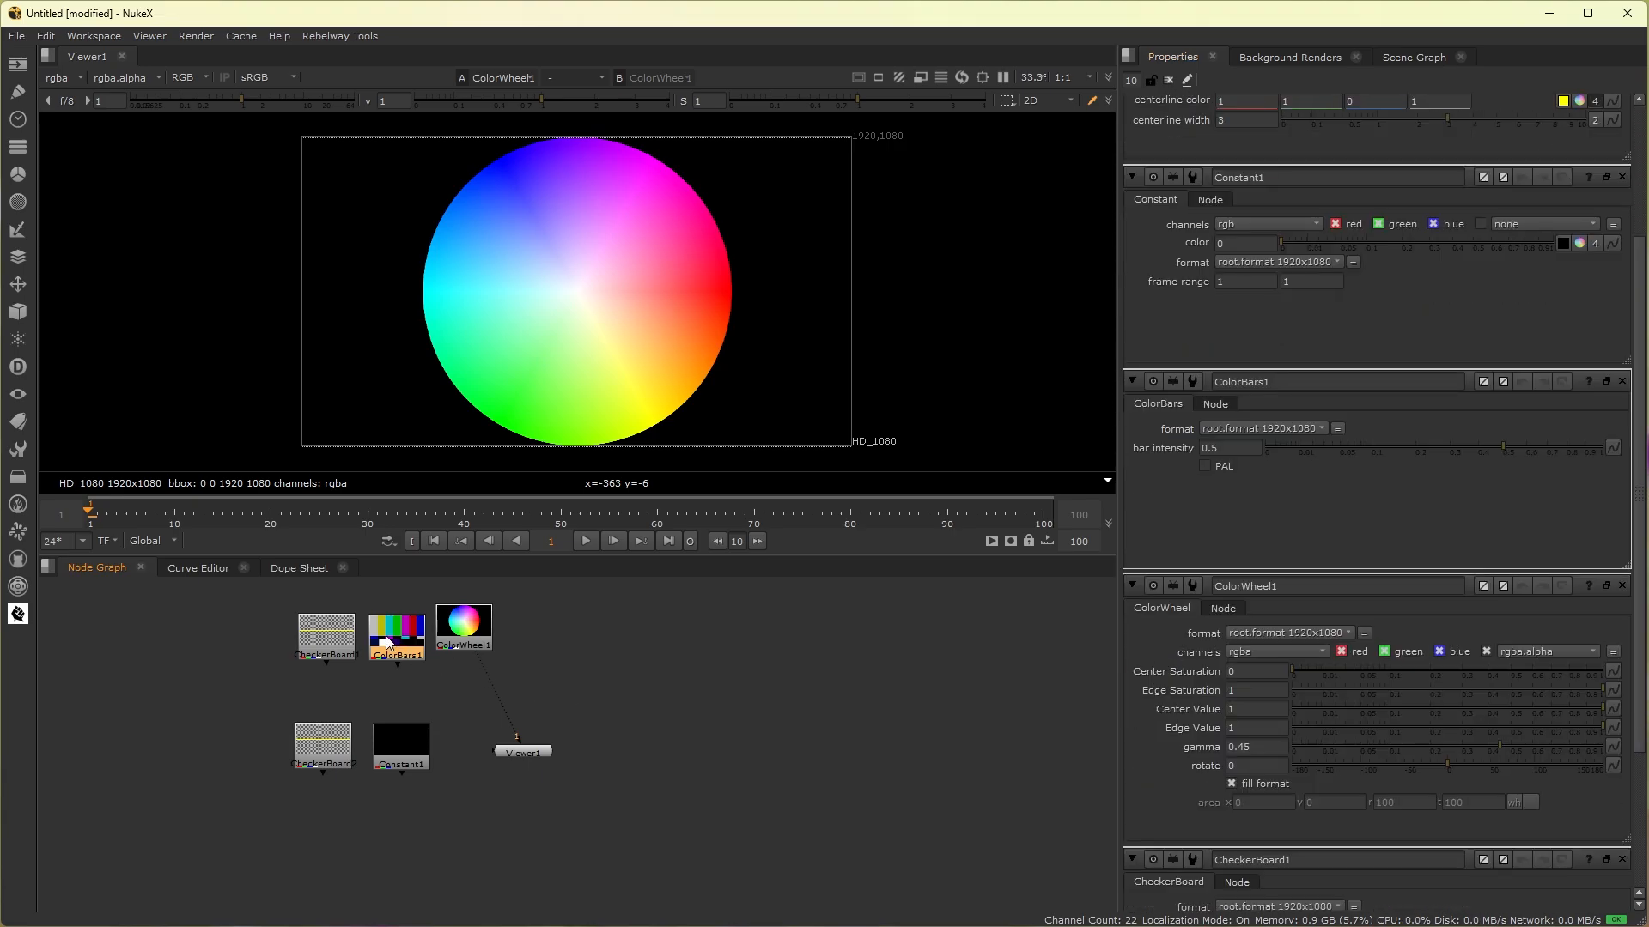
click(319, 639)
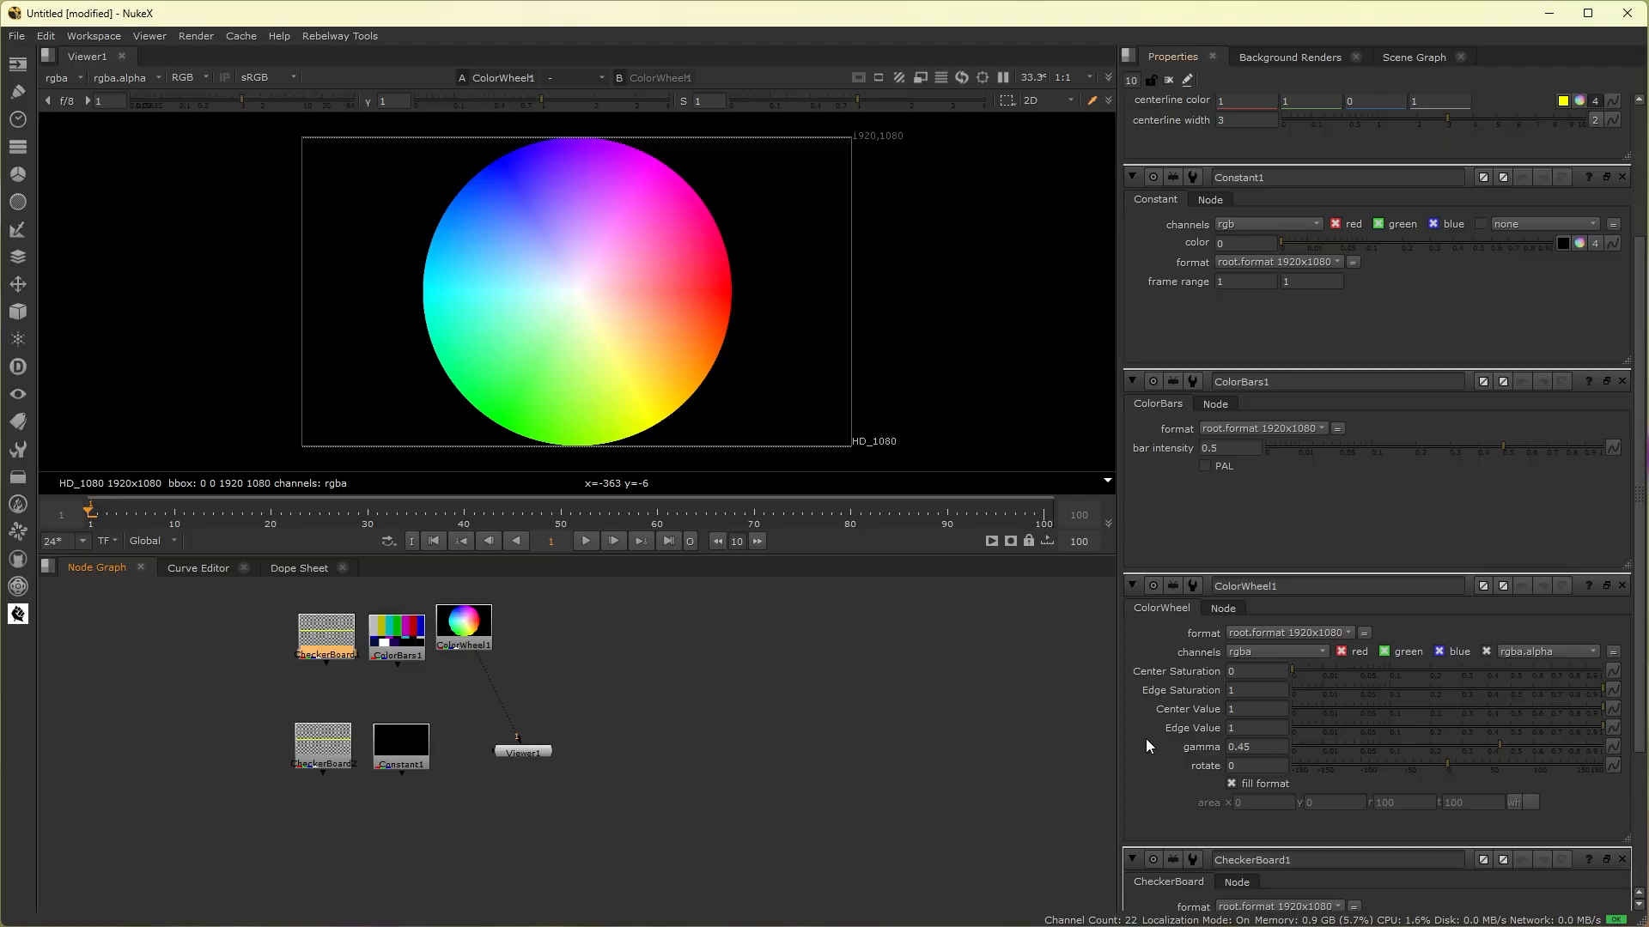
scroll(1145, 739, down, 2)
scroll(1293, 740, up, 4)
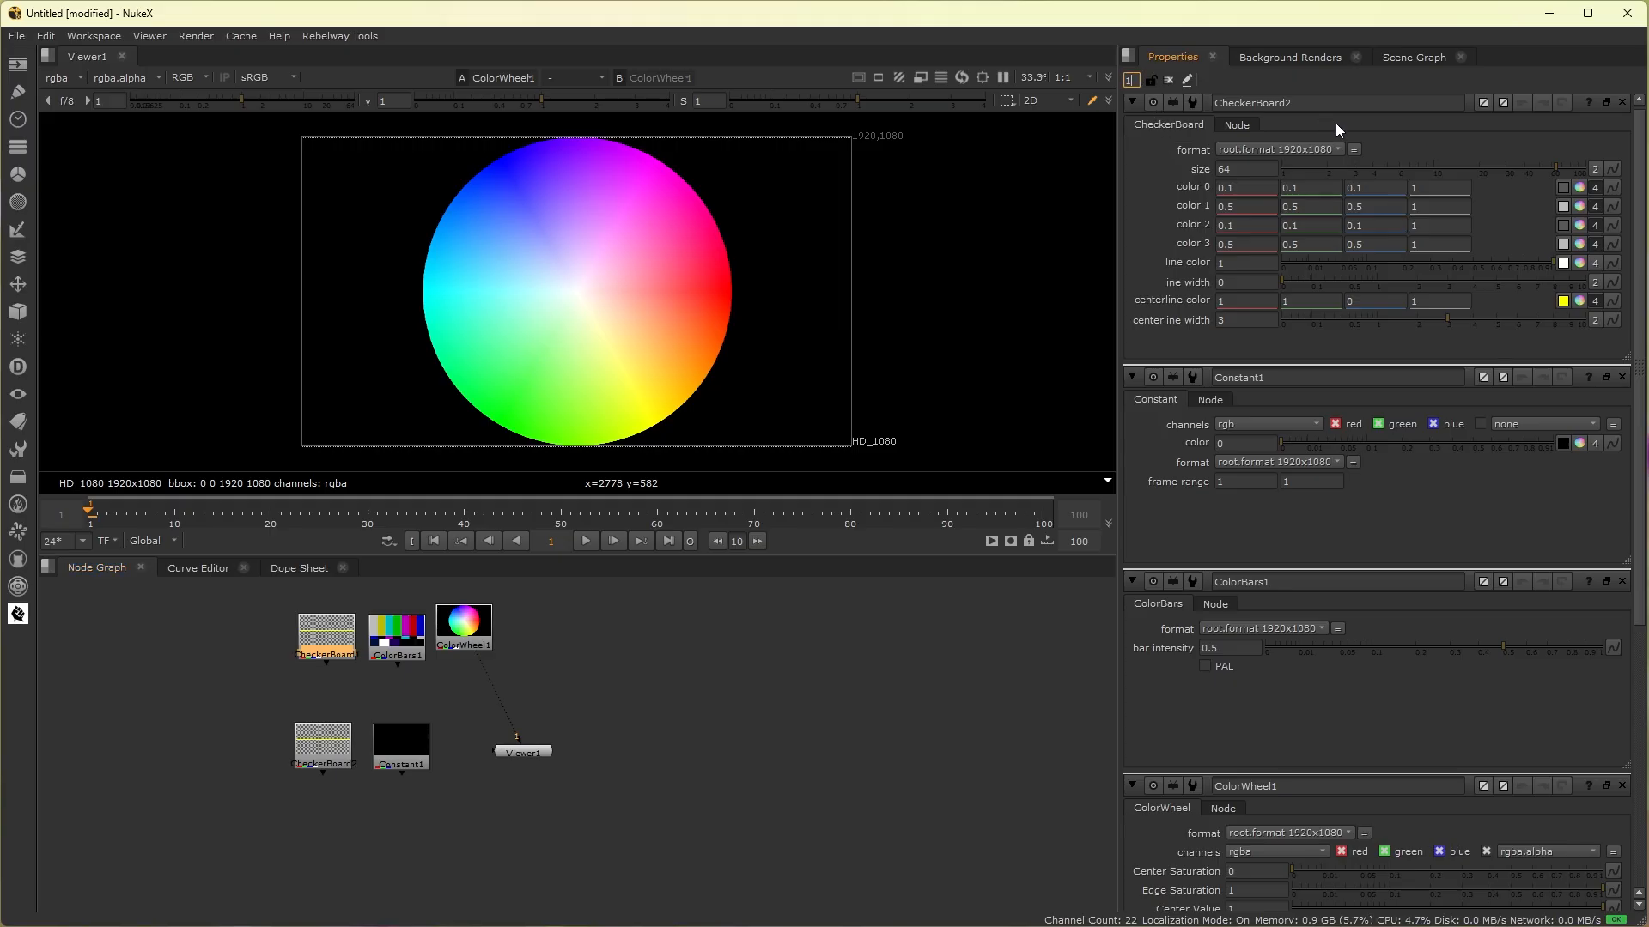
key(Return)
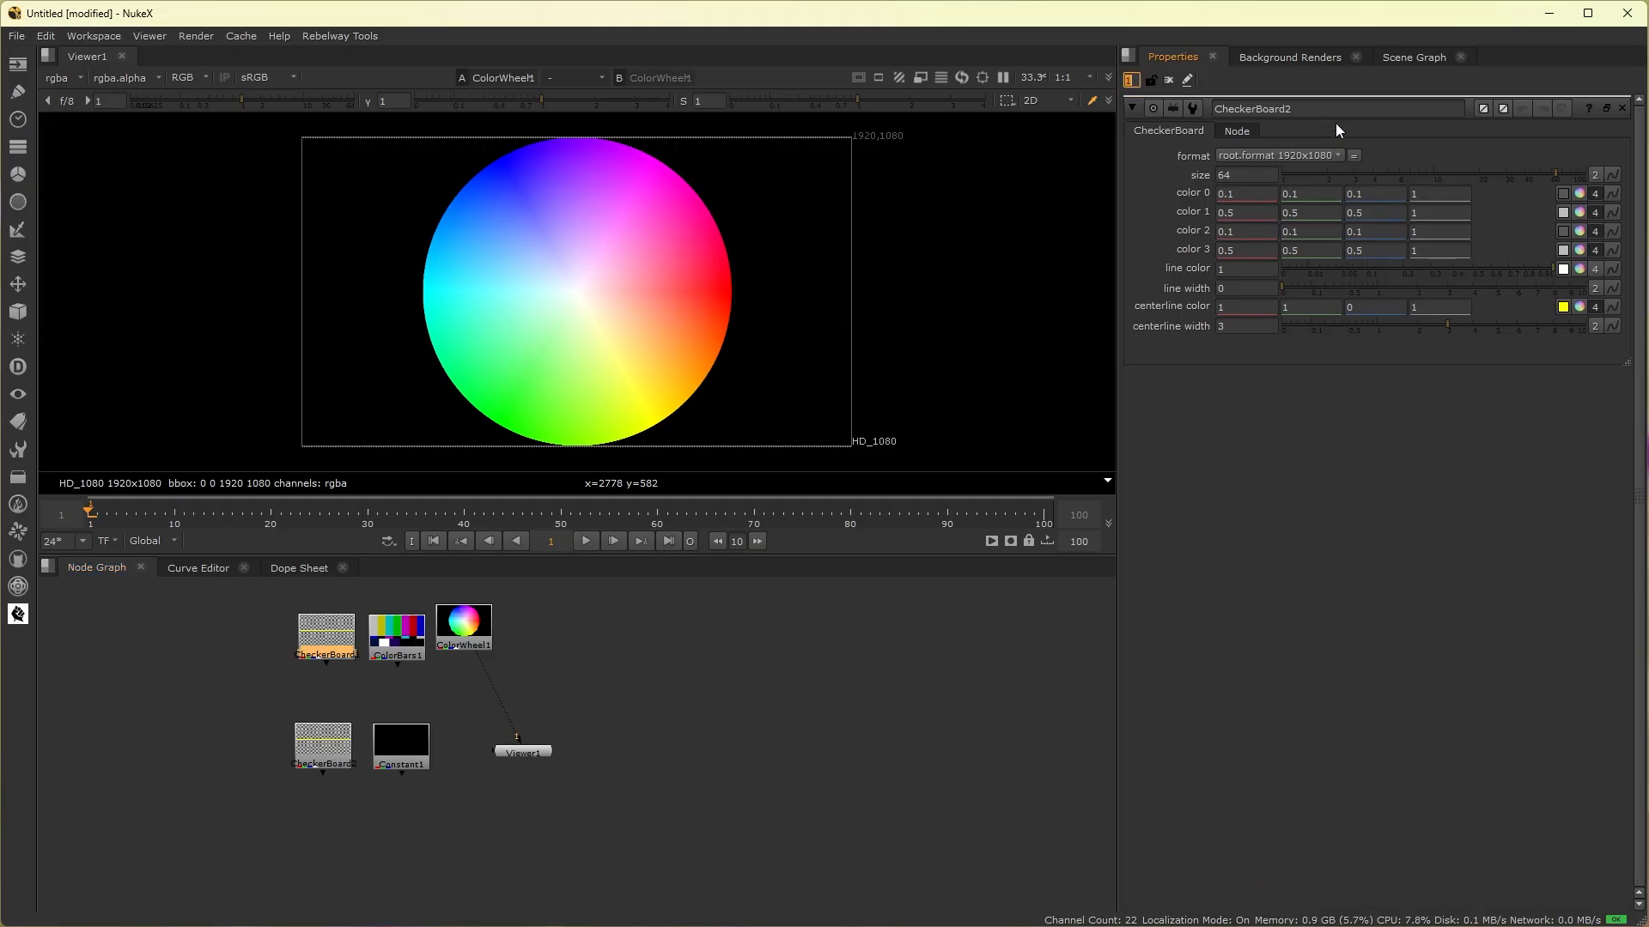
double_click(328, 653)
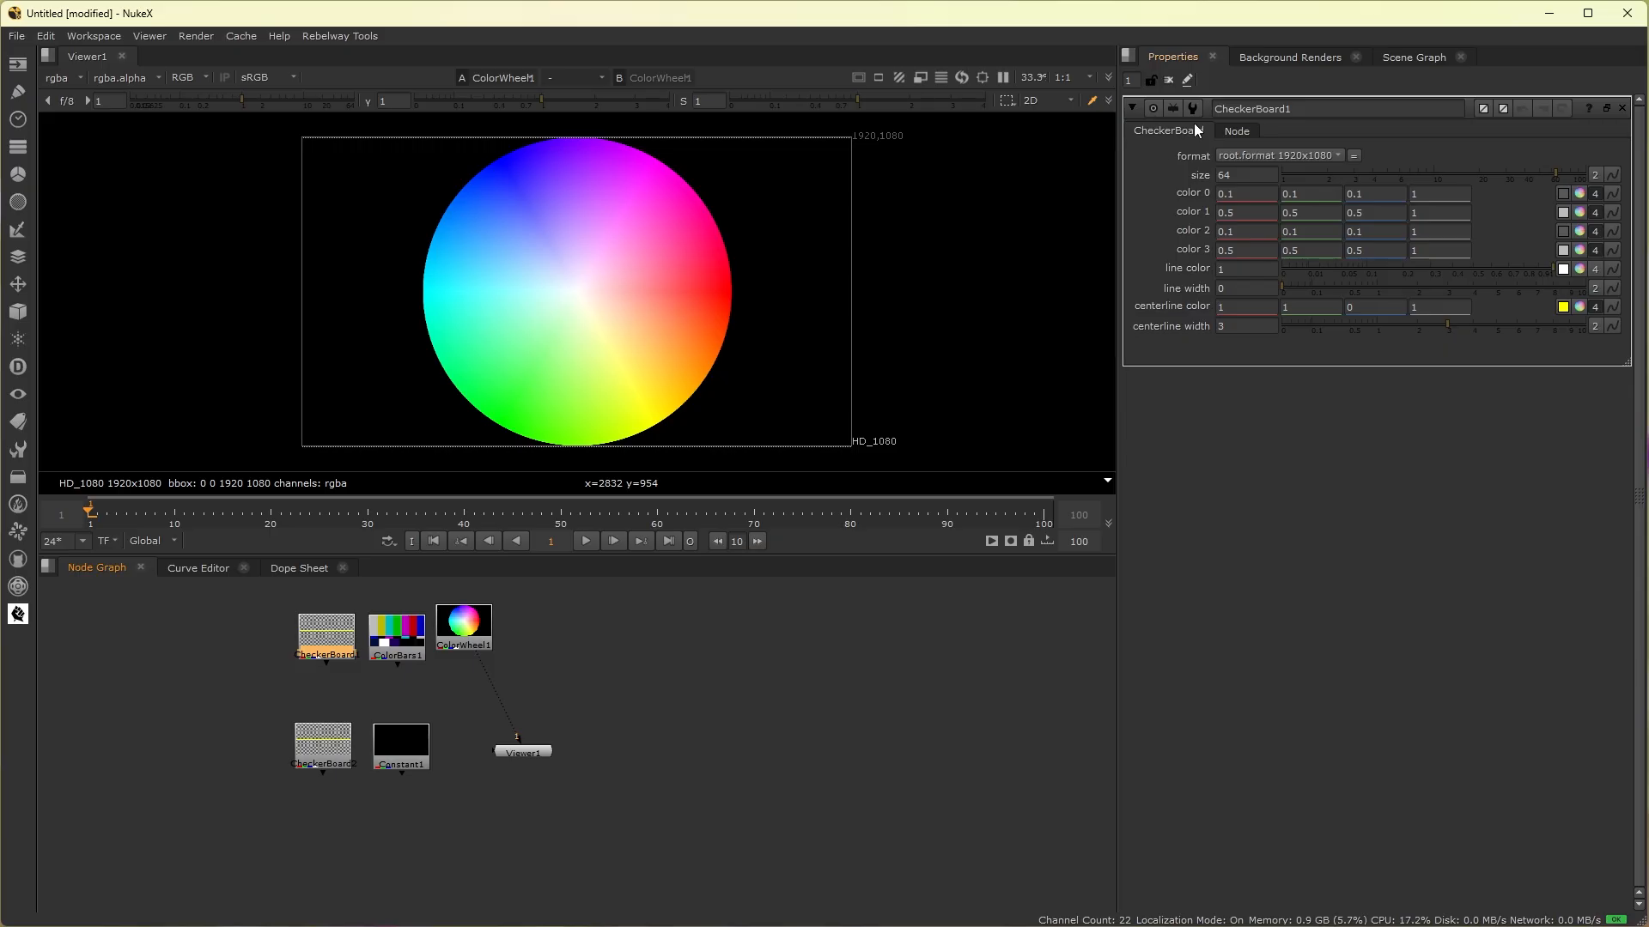
double_click(416, 653)
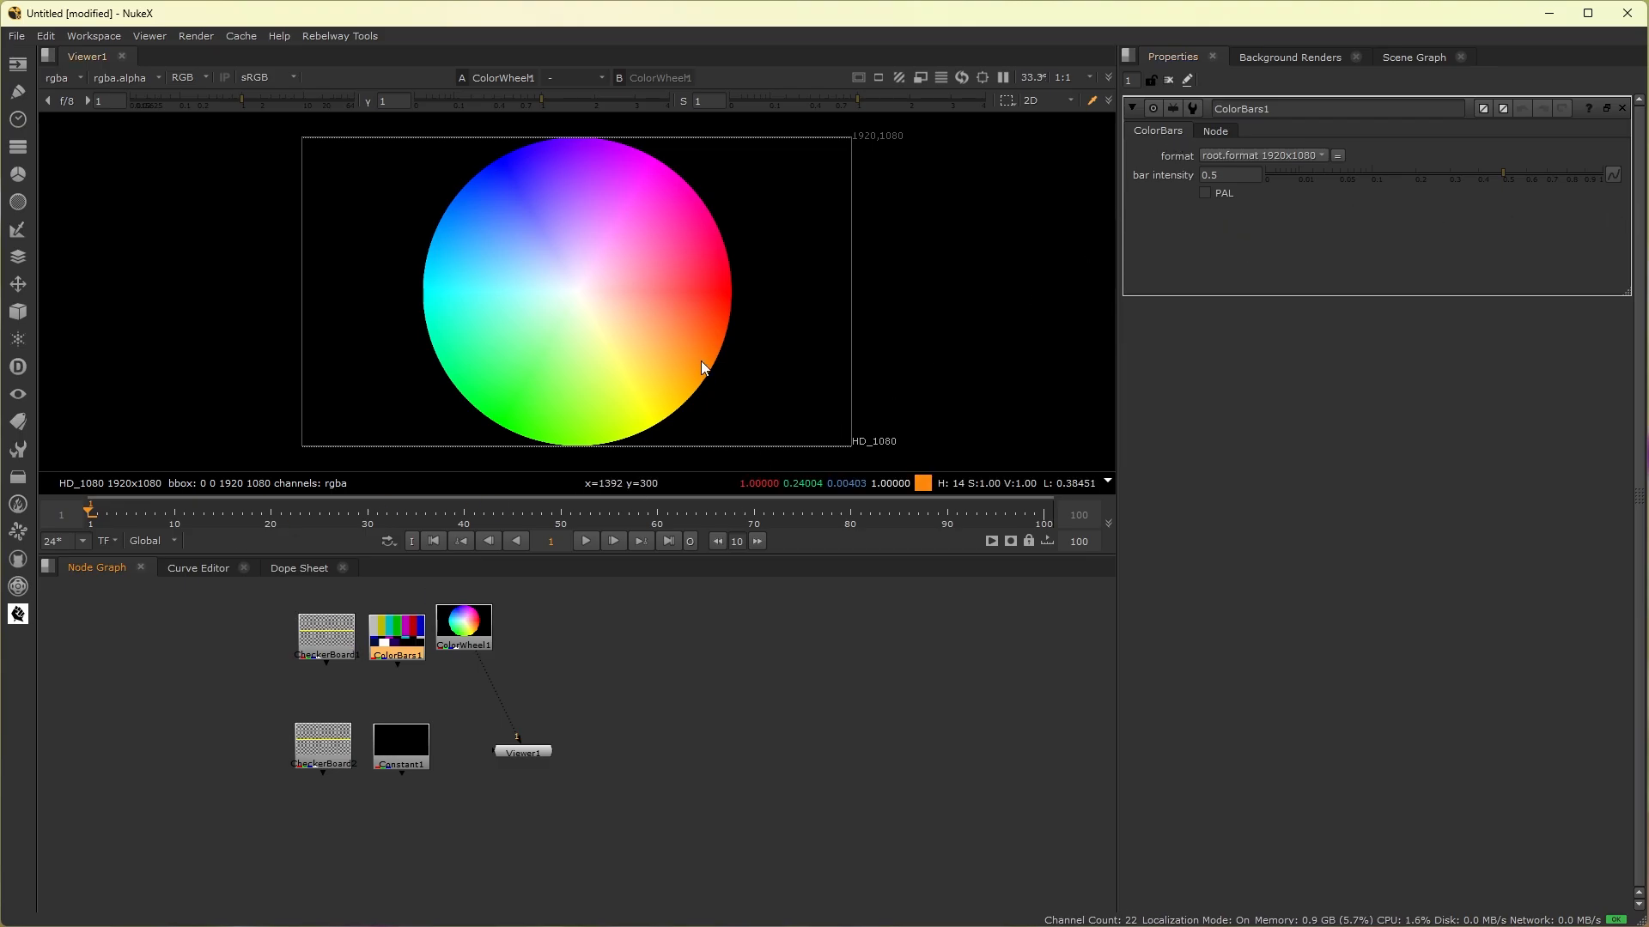
Step: Reconnect the Viewer to the ColorBars node and shift the ColorWheel slightly away from it
drag(484, 649, 383, 637)
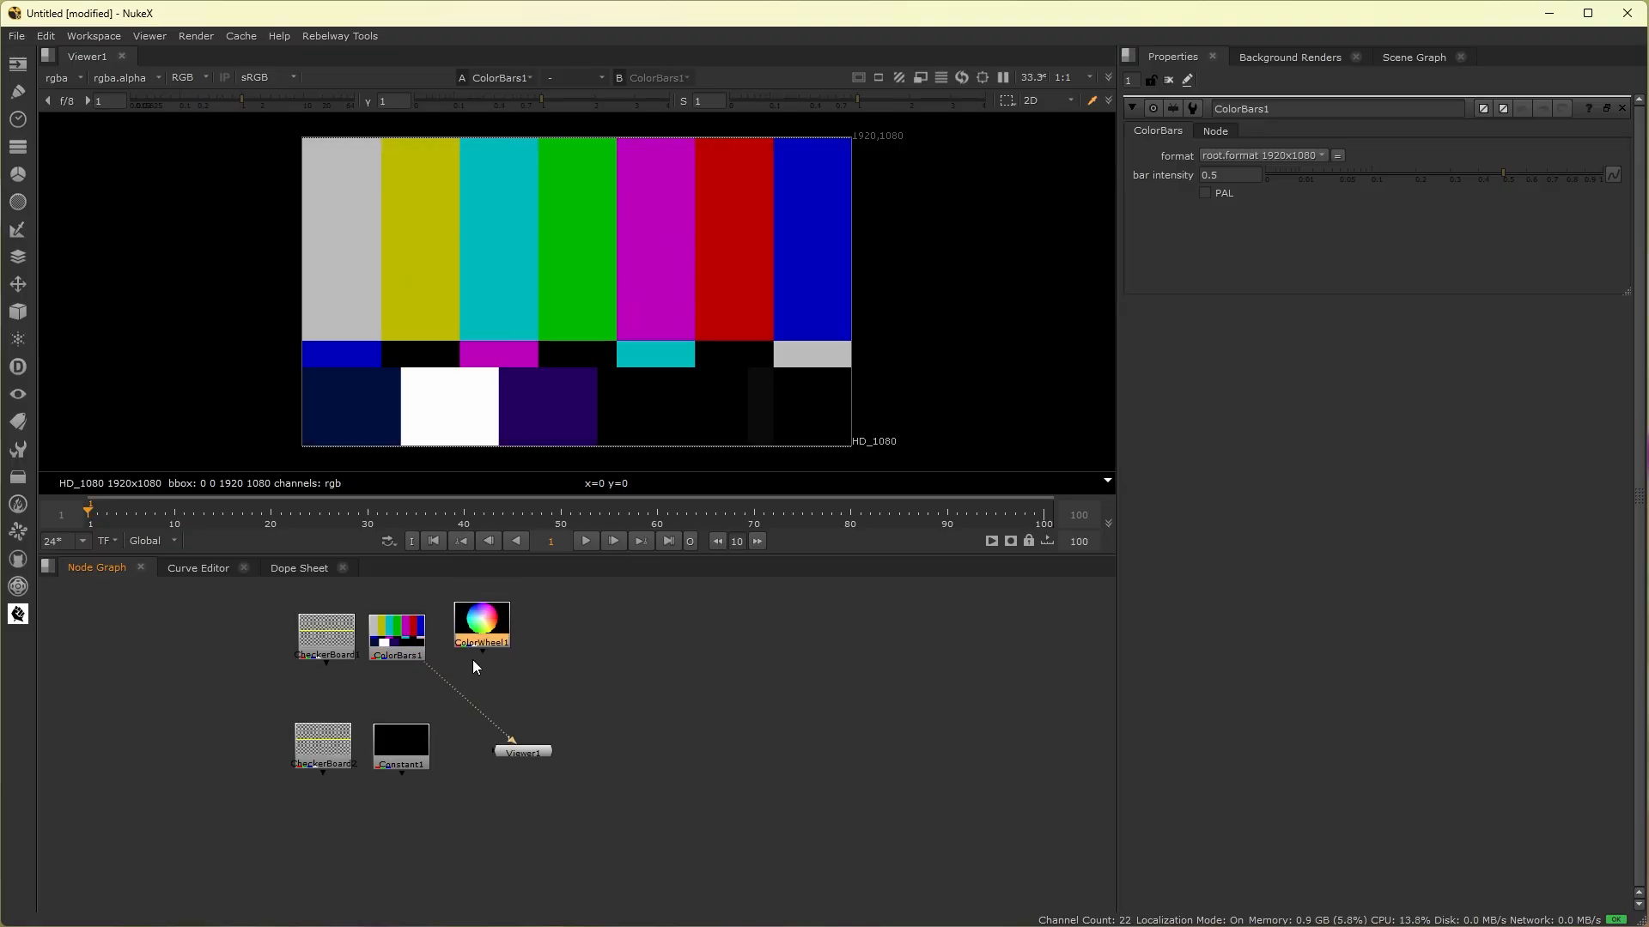
click(558, 689)
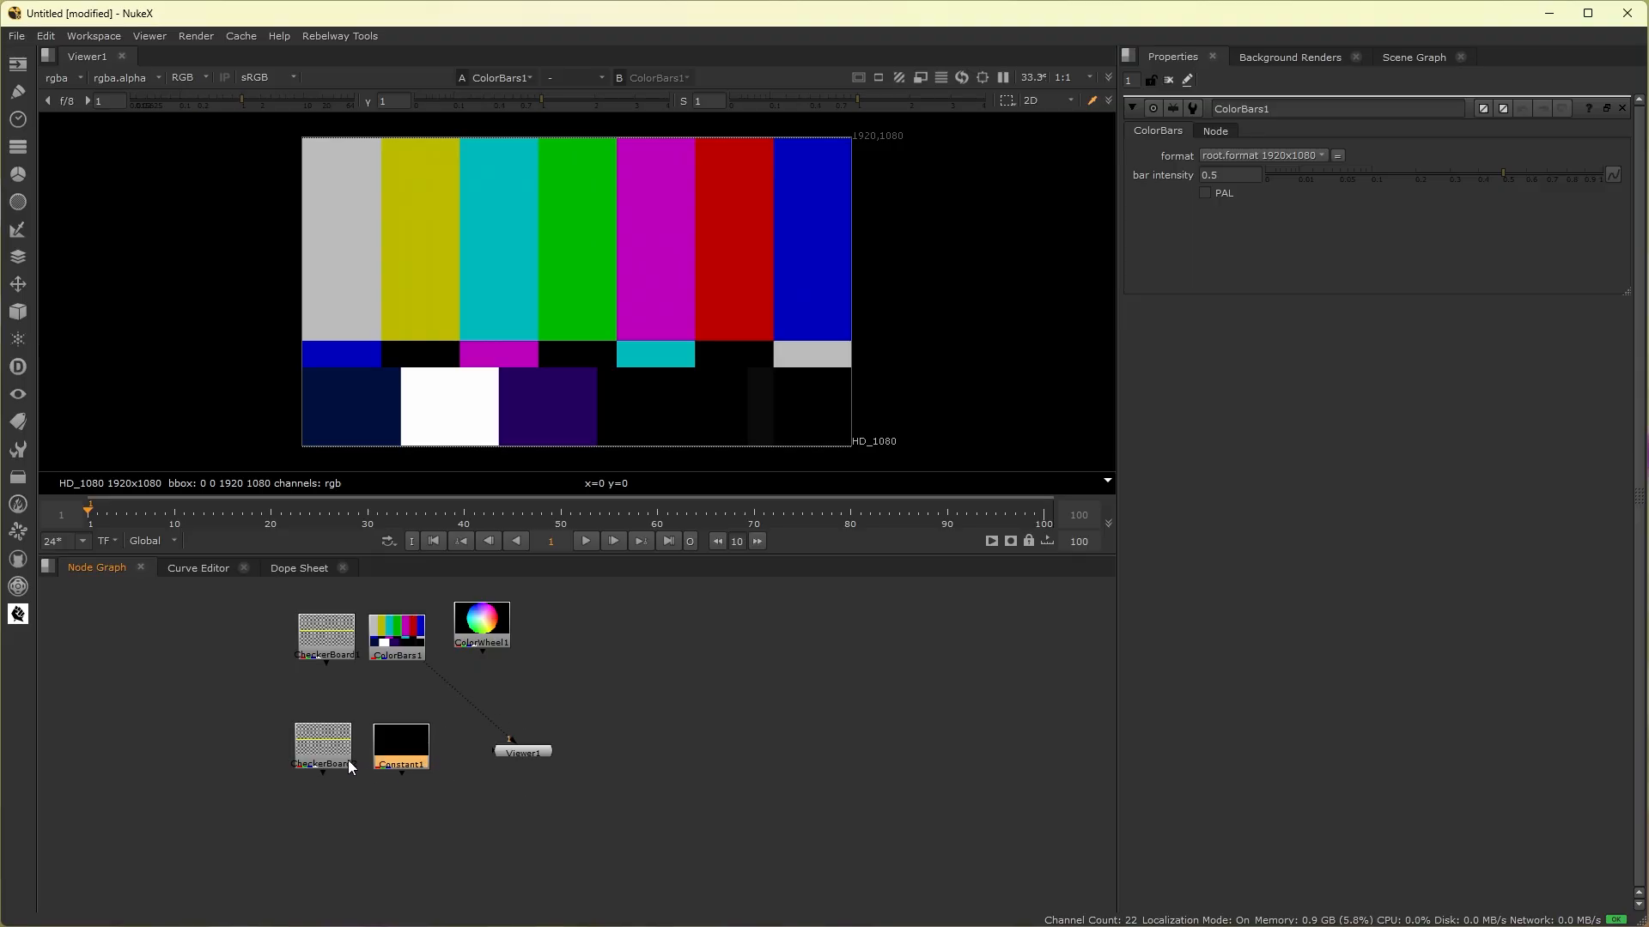
Step: Connect the first CheckerBoard, the ColorBars and the ColorWheel to Viewer inputs 1, 2 and 3 respectively
click(321, 655)
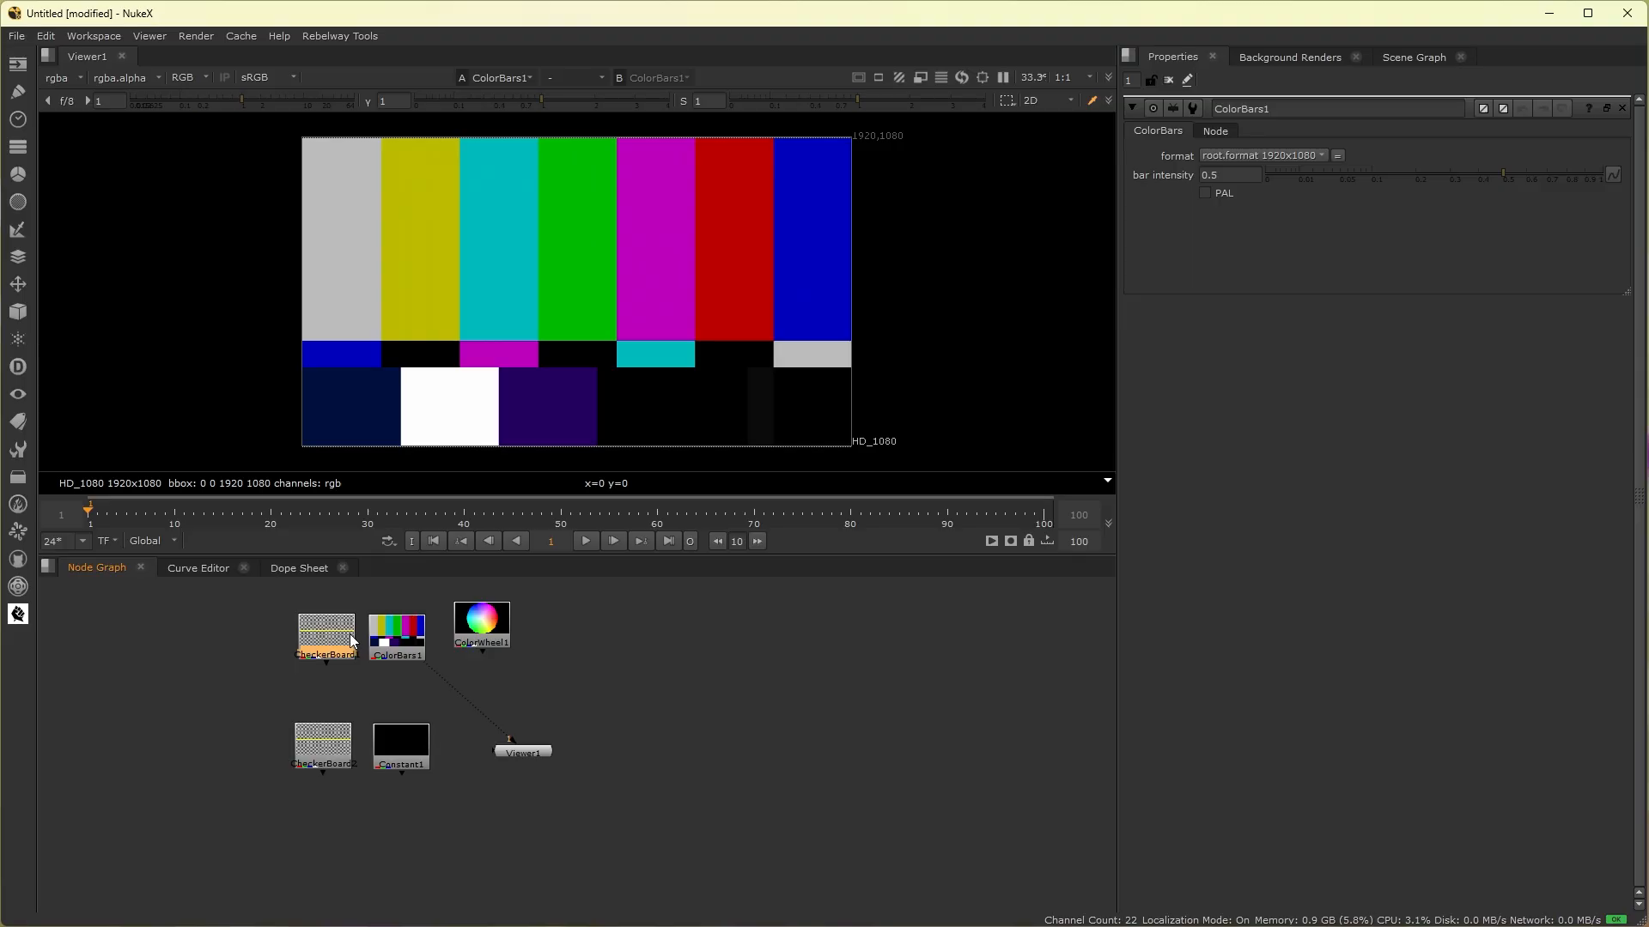
key(1)
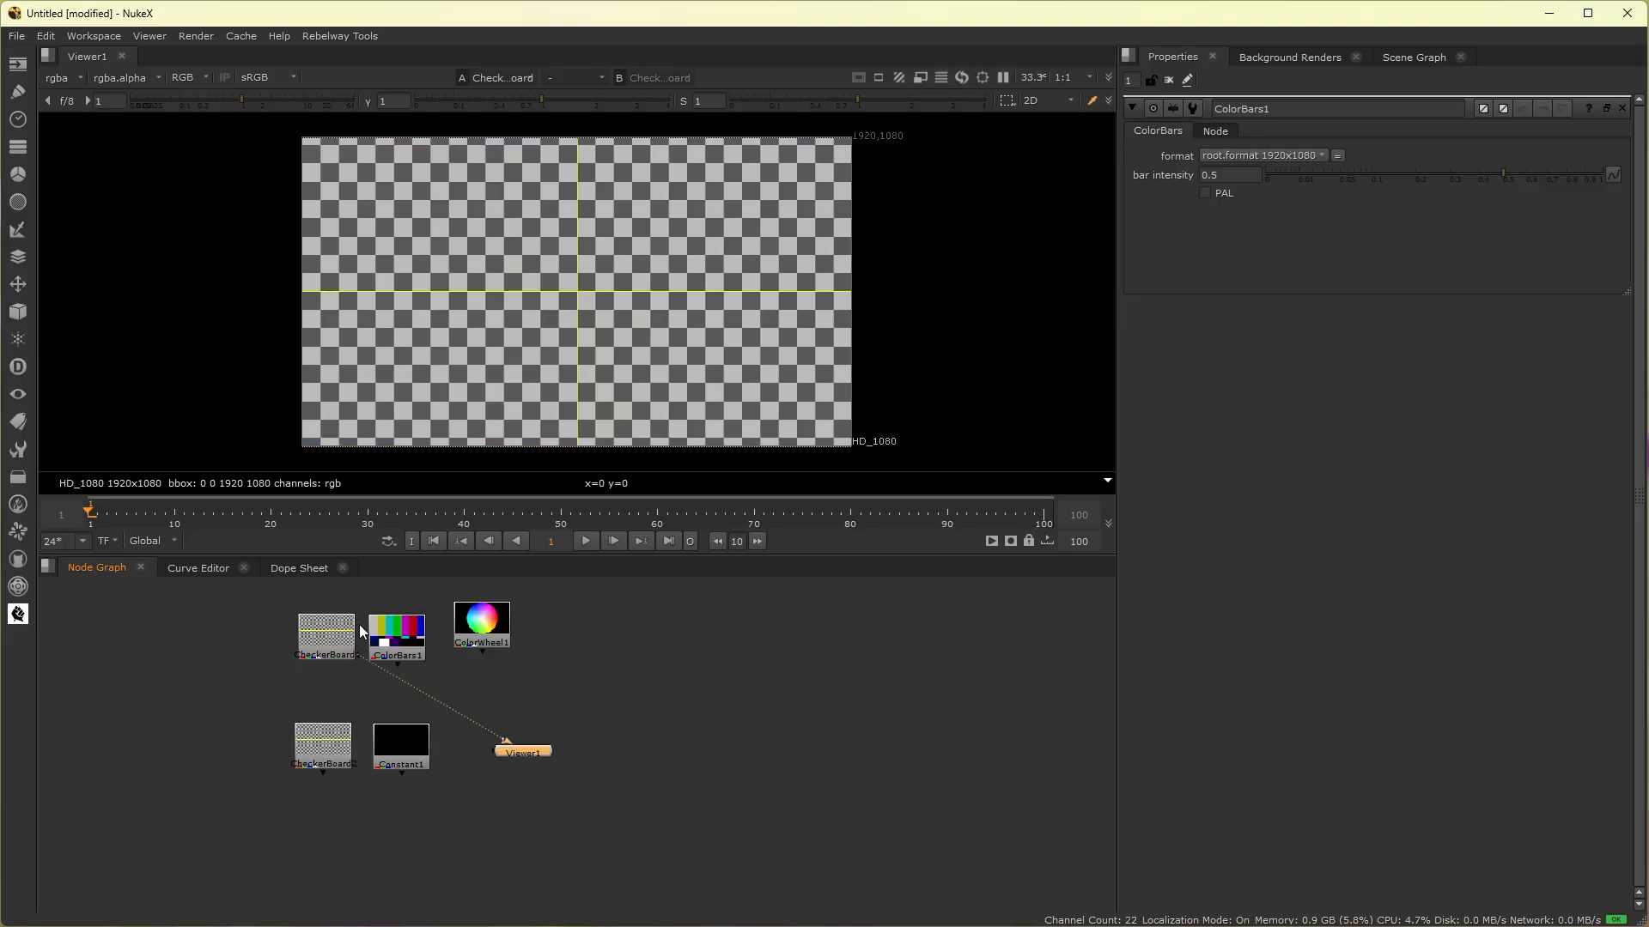
click(402, 645)
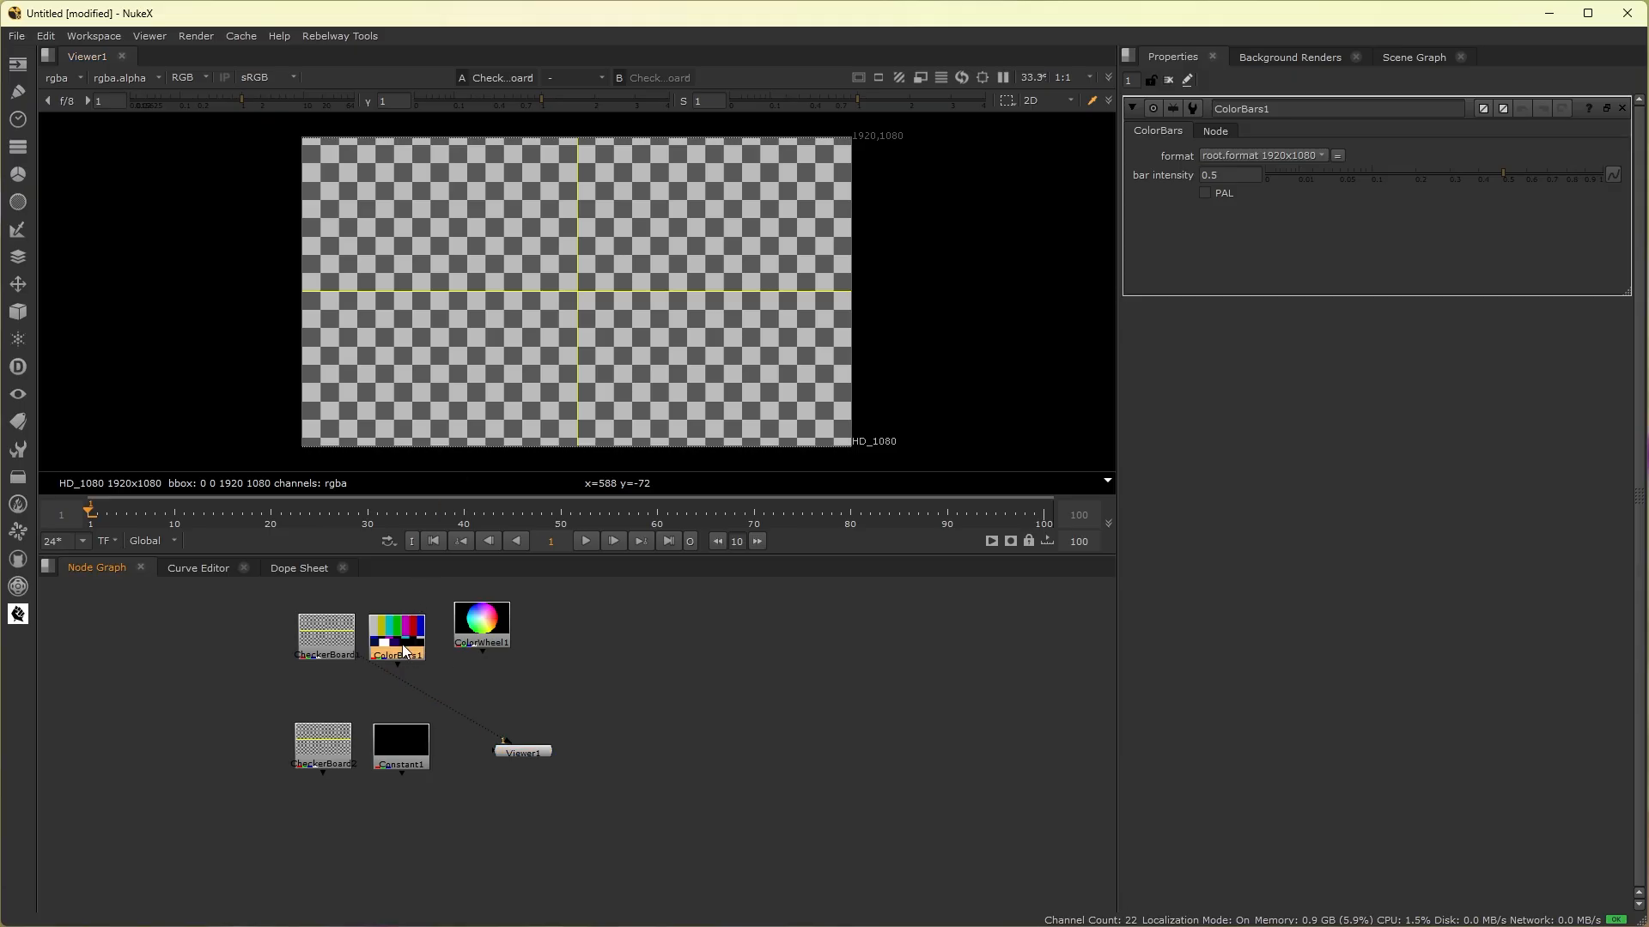
key(1)
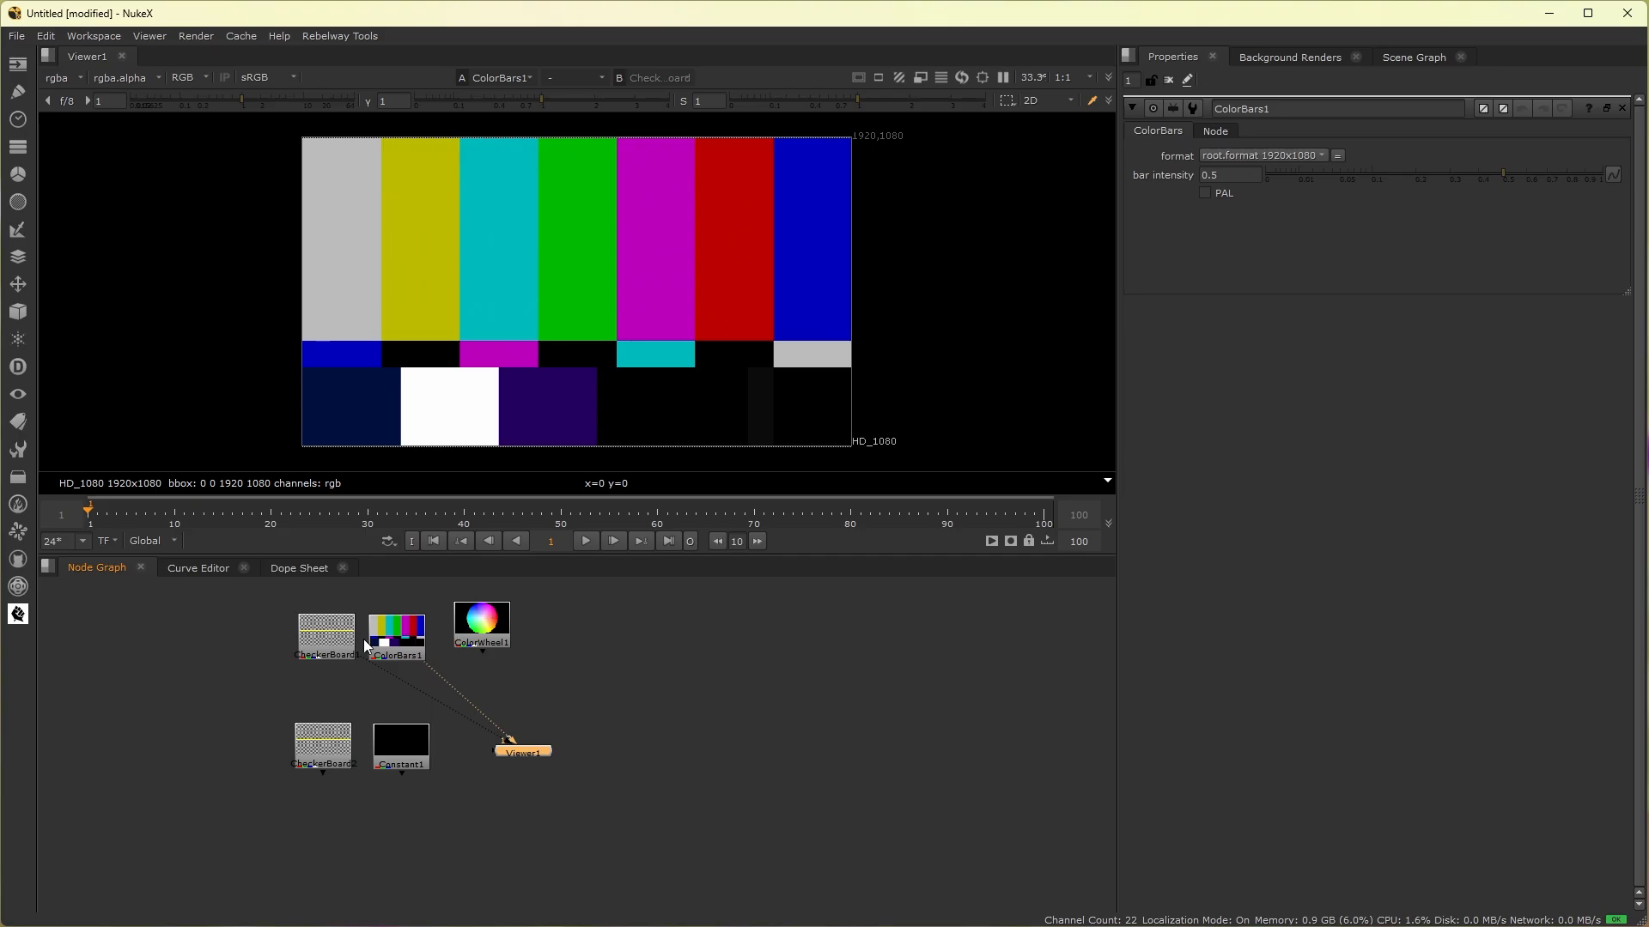
click(500, 642)
key(1)
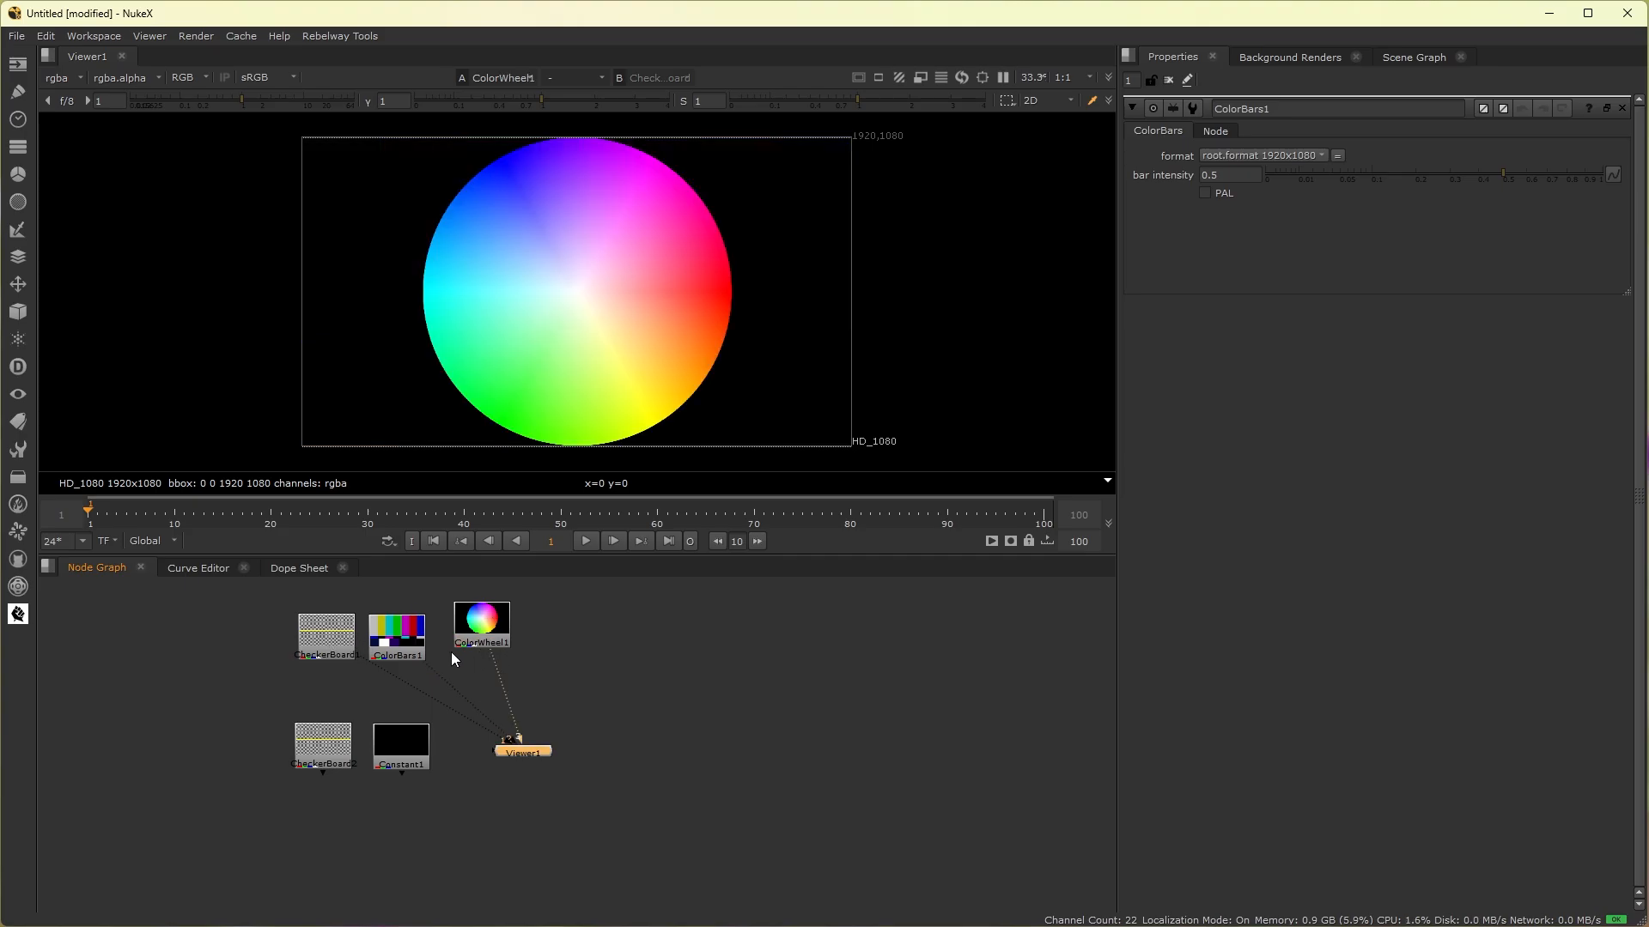
Step: Raise the ColorBars node level with the ColorWheel, and switch the Viewer through inputs 1, 2 and 3
mouse_move(412, 641)
mouse_down()
mouse_move(560, 650)
mouse_move(680, 619)
mouse_move(424, 624)
mouse_up()
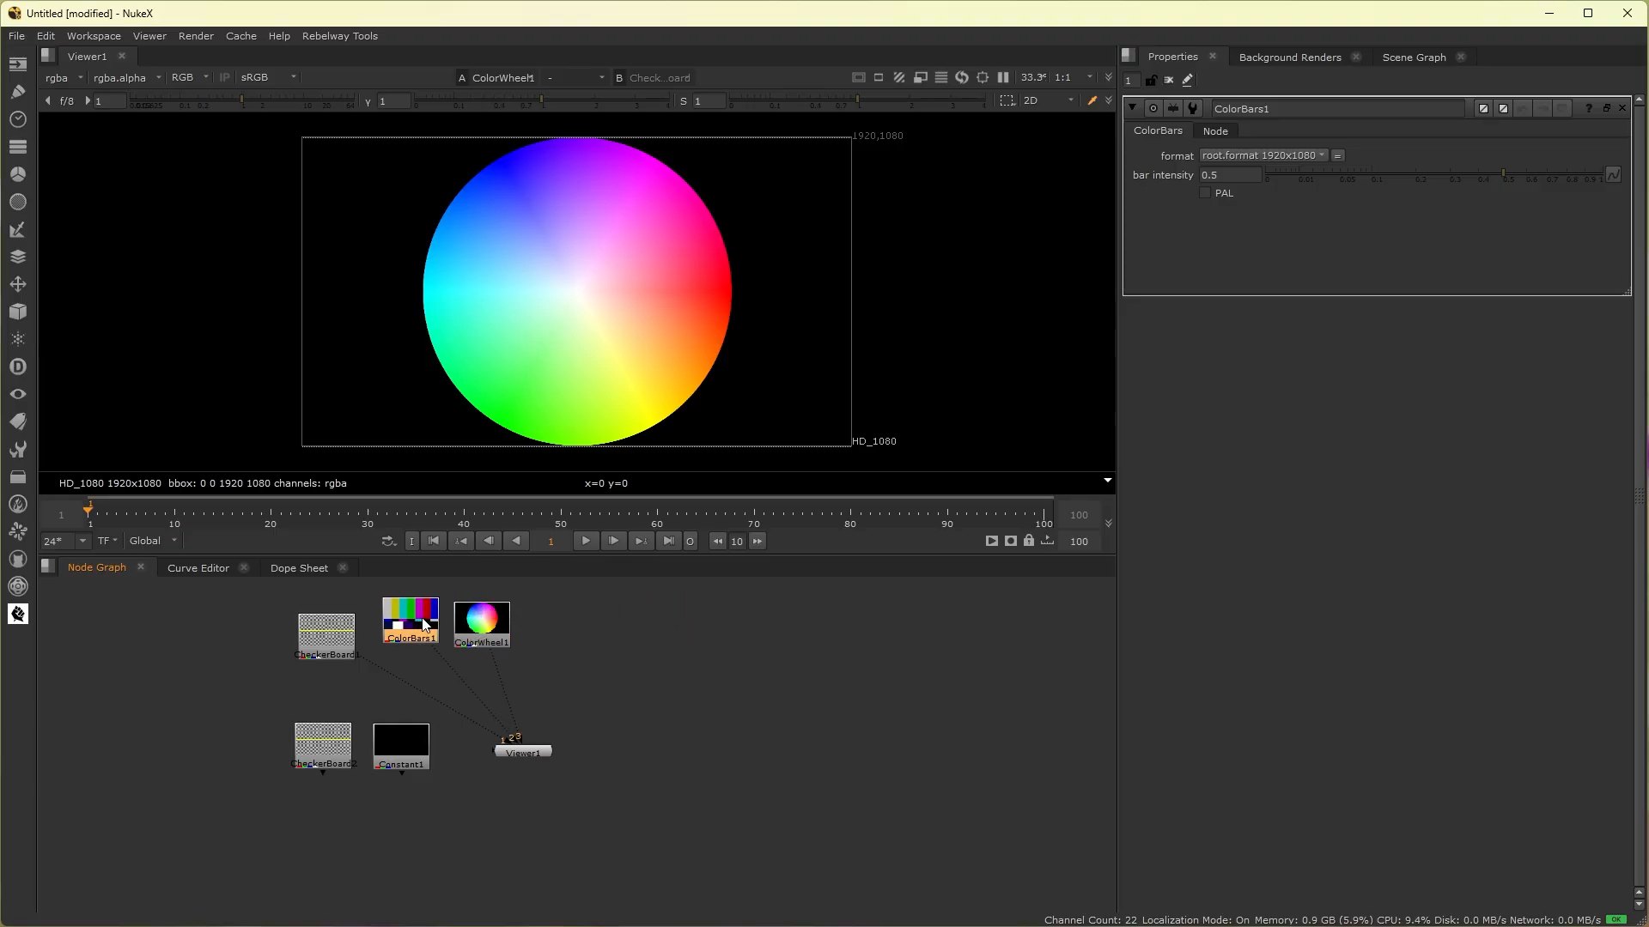
click(622, 678)
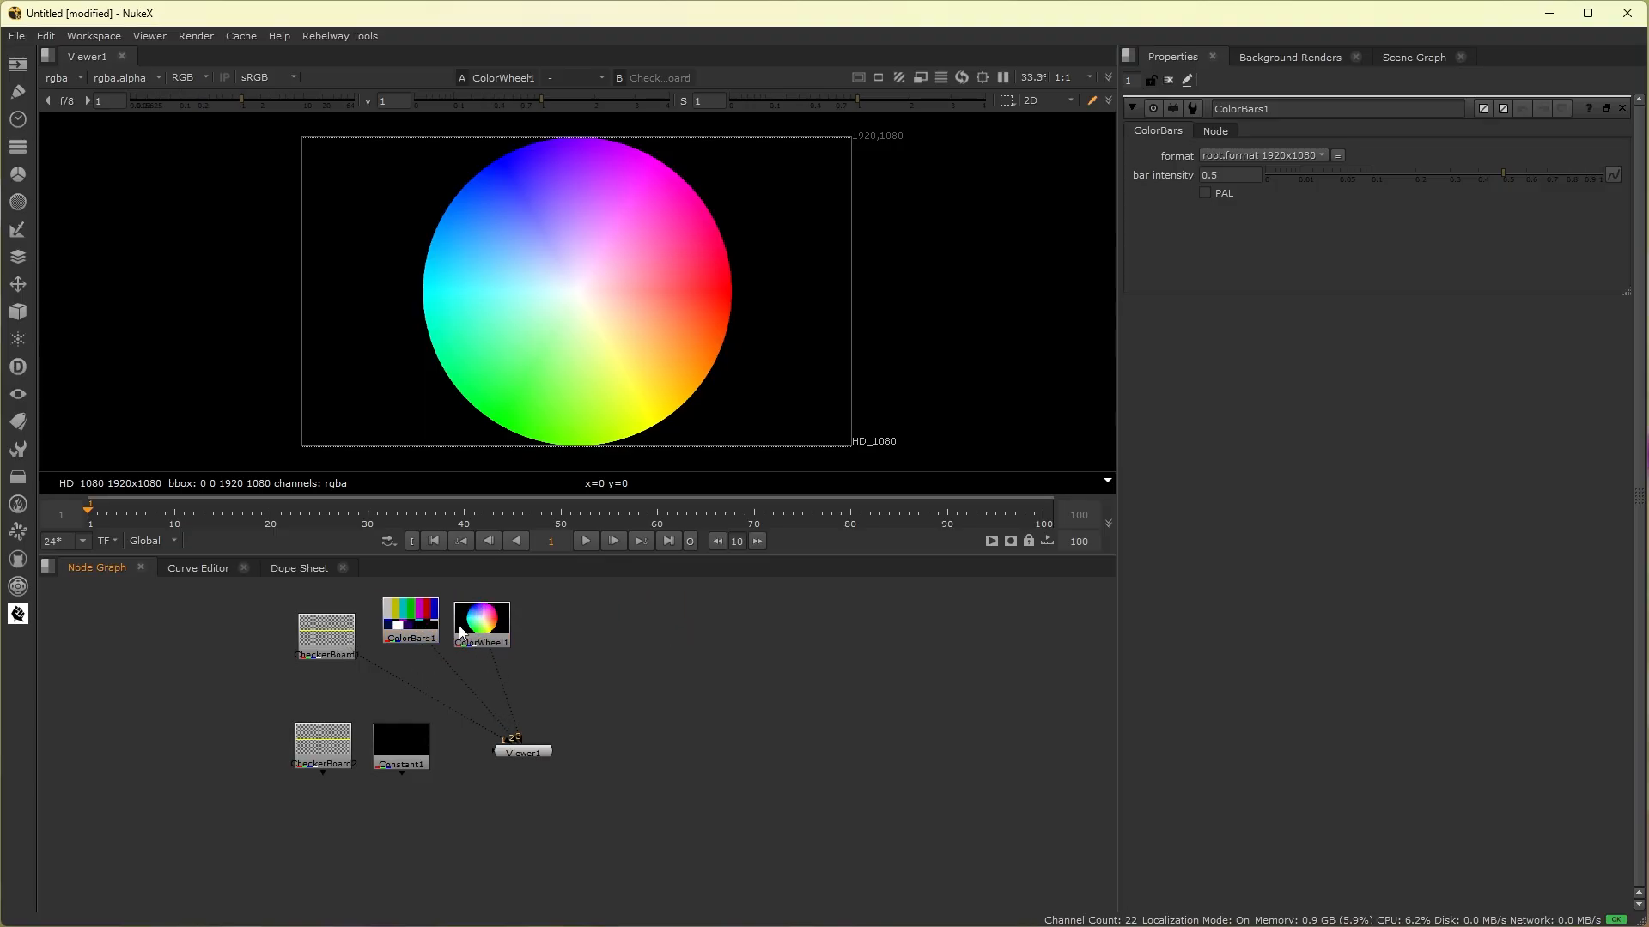
key(1)
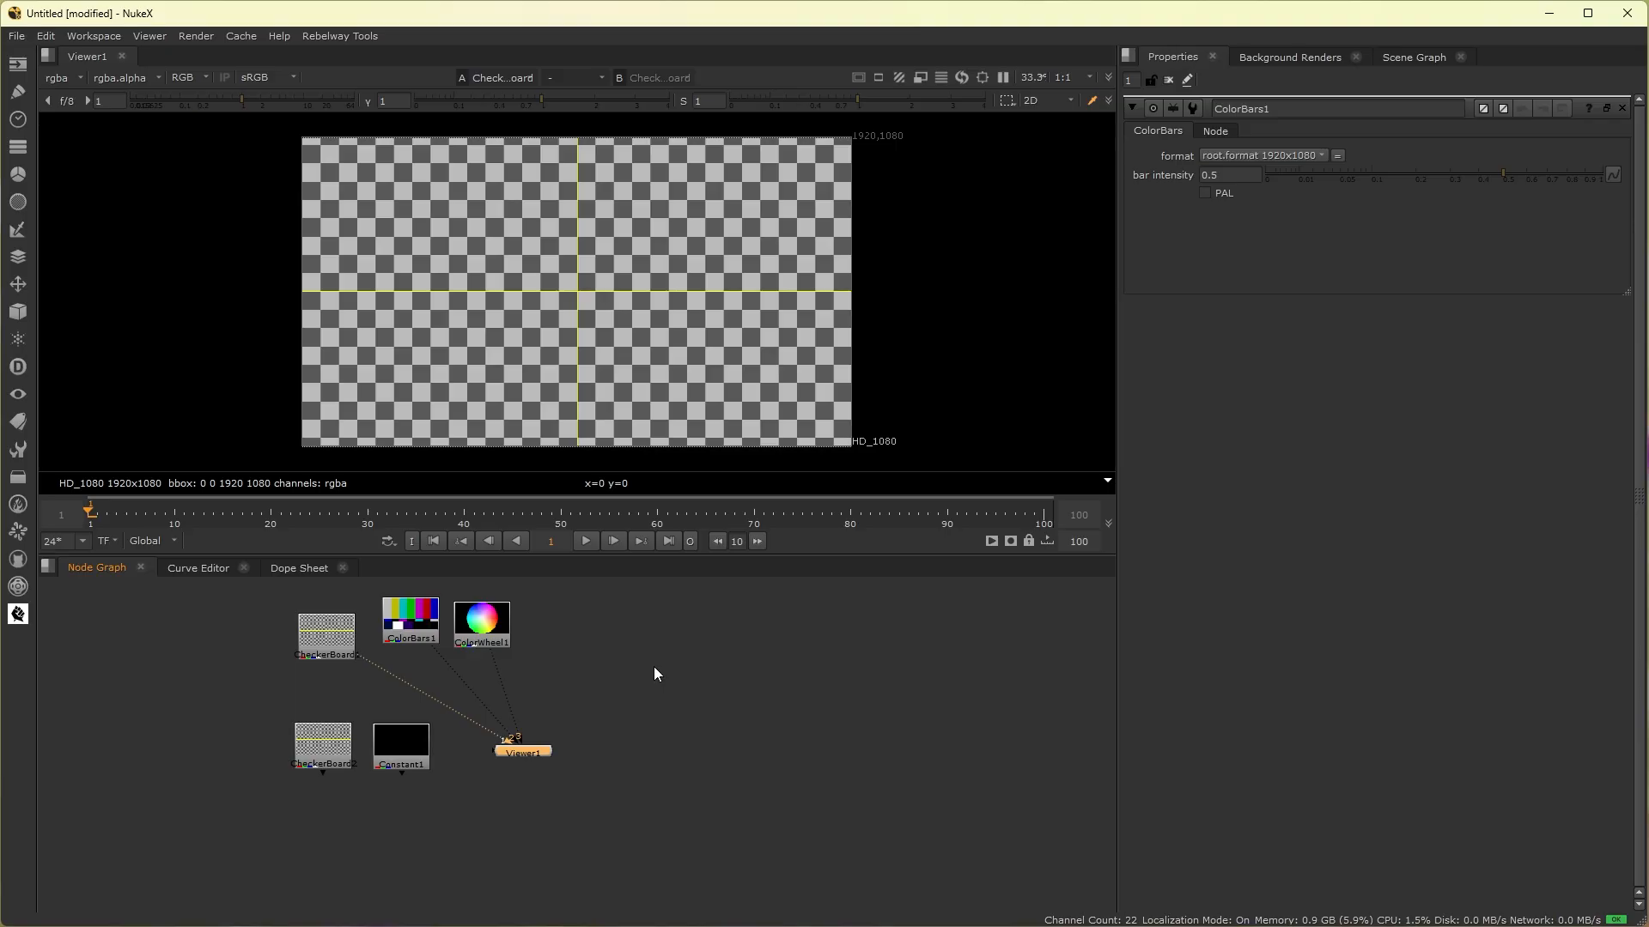
key(2)
key(3)
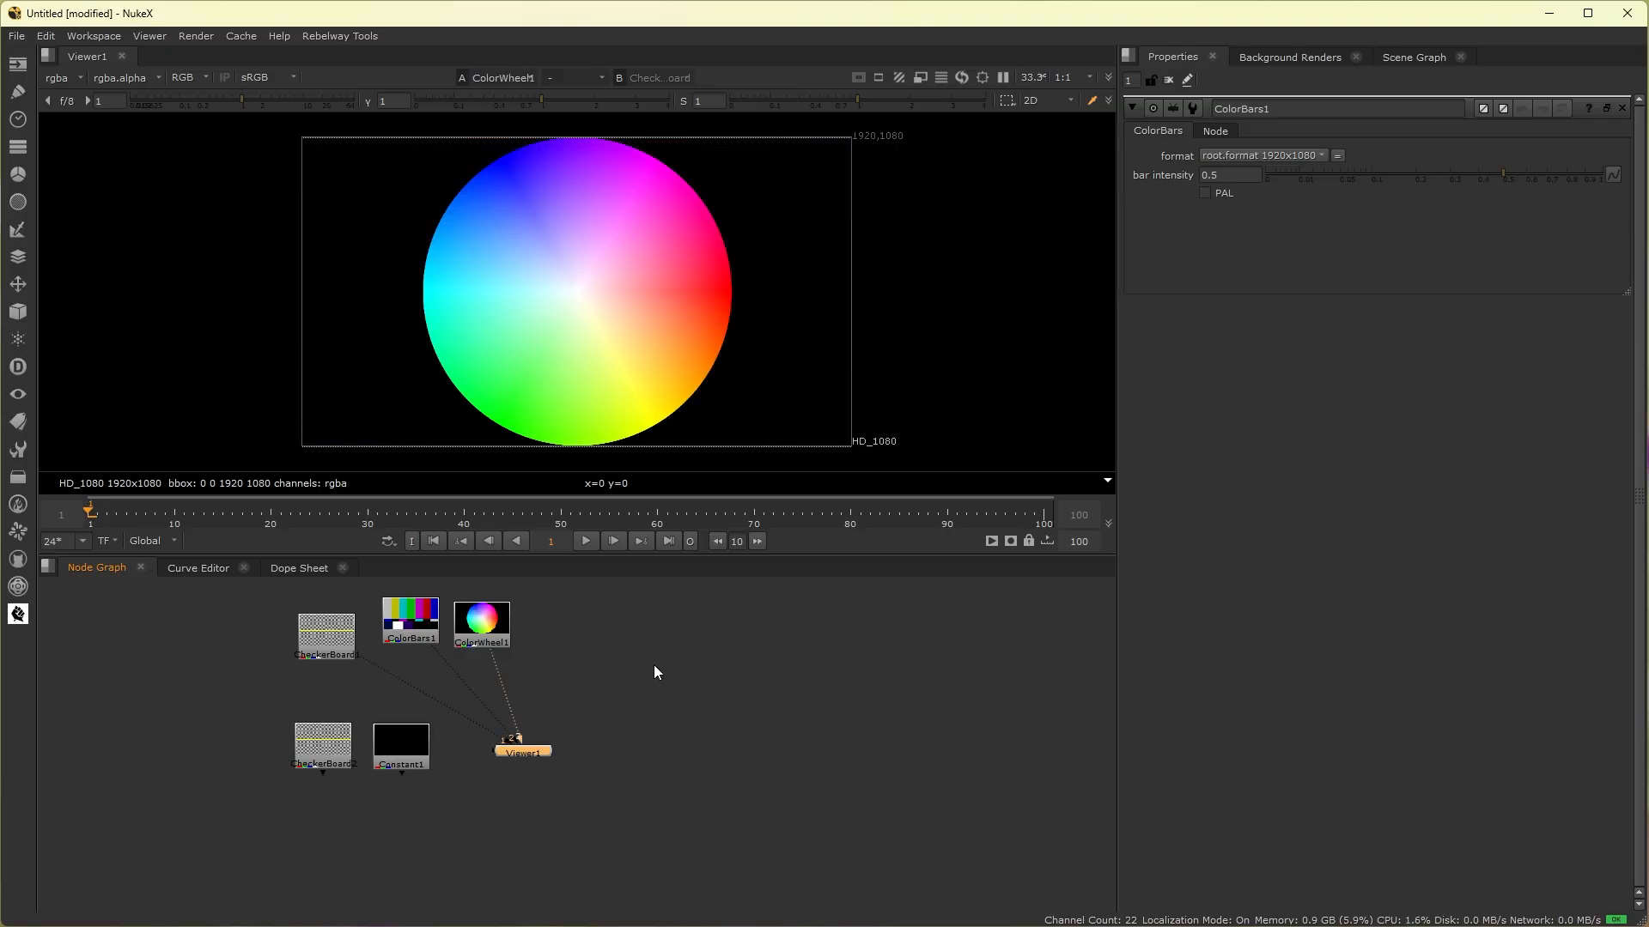
click(425, 630)
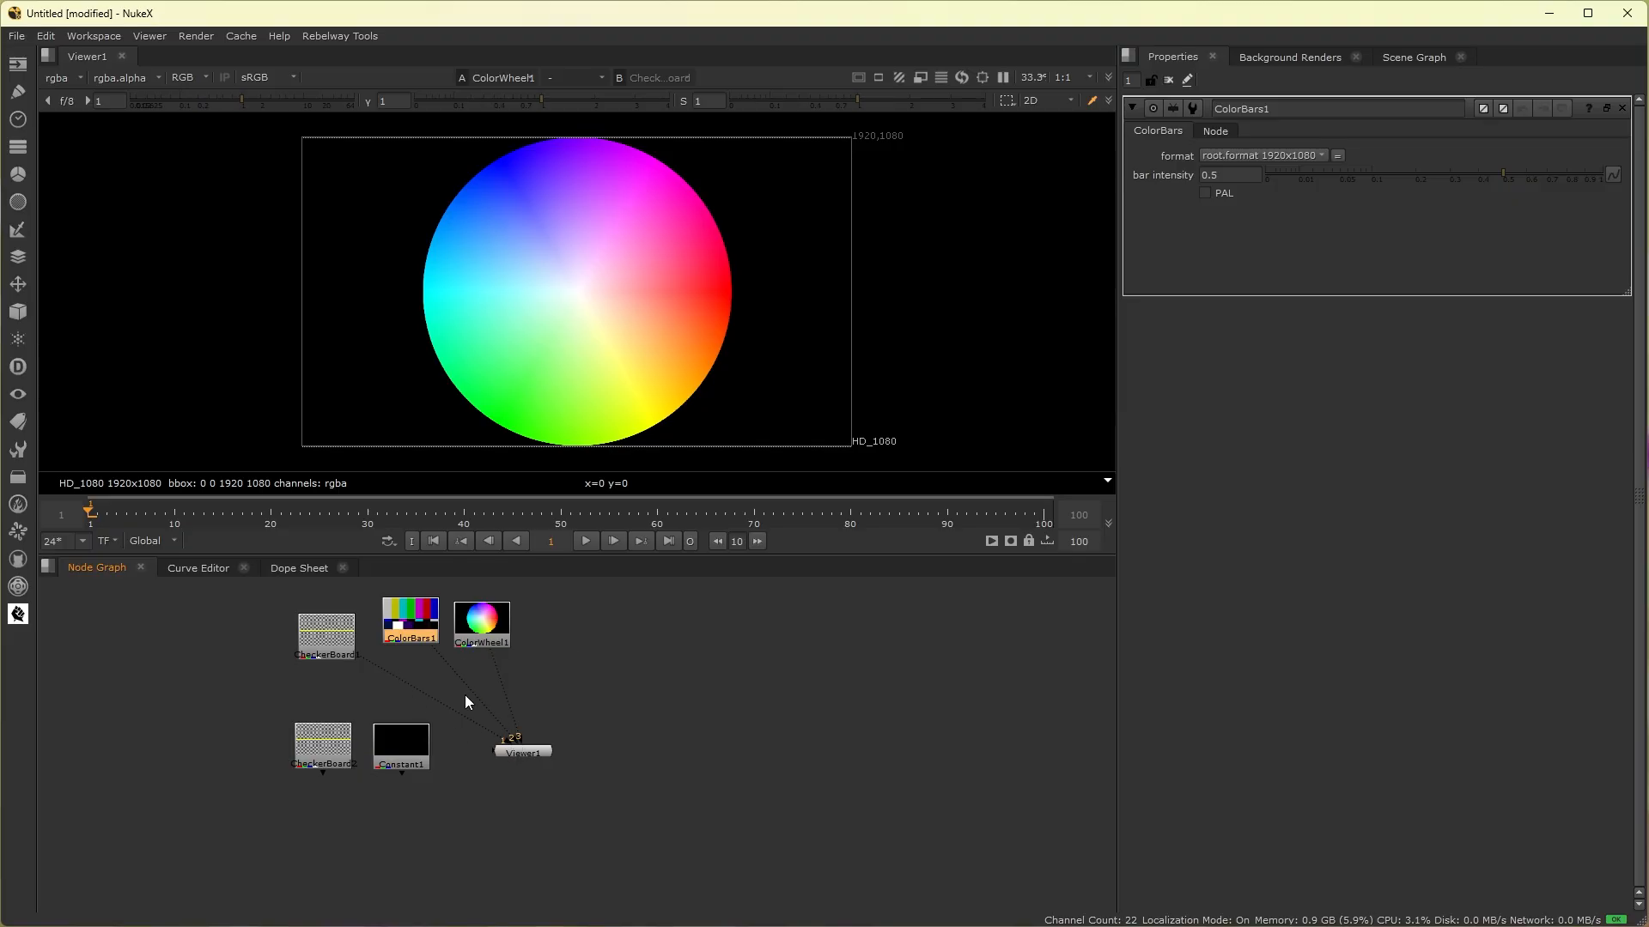
Step: Clear the Viewer's existing node connections and connect the ColorWheel node to Viewer input 1
key(1)
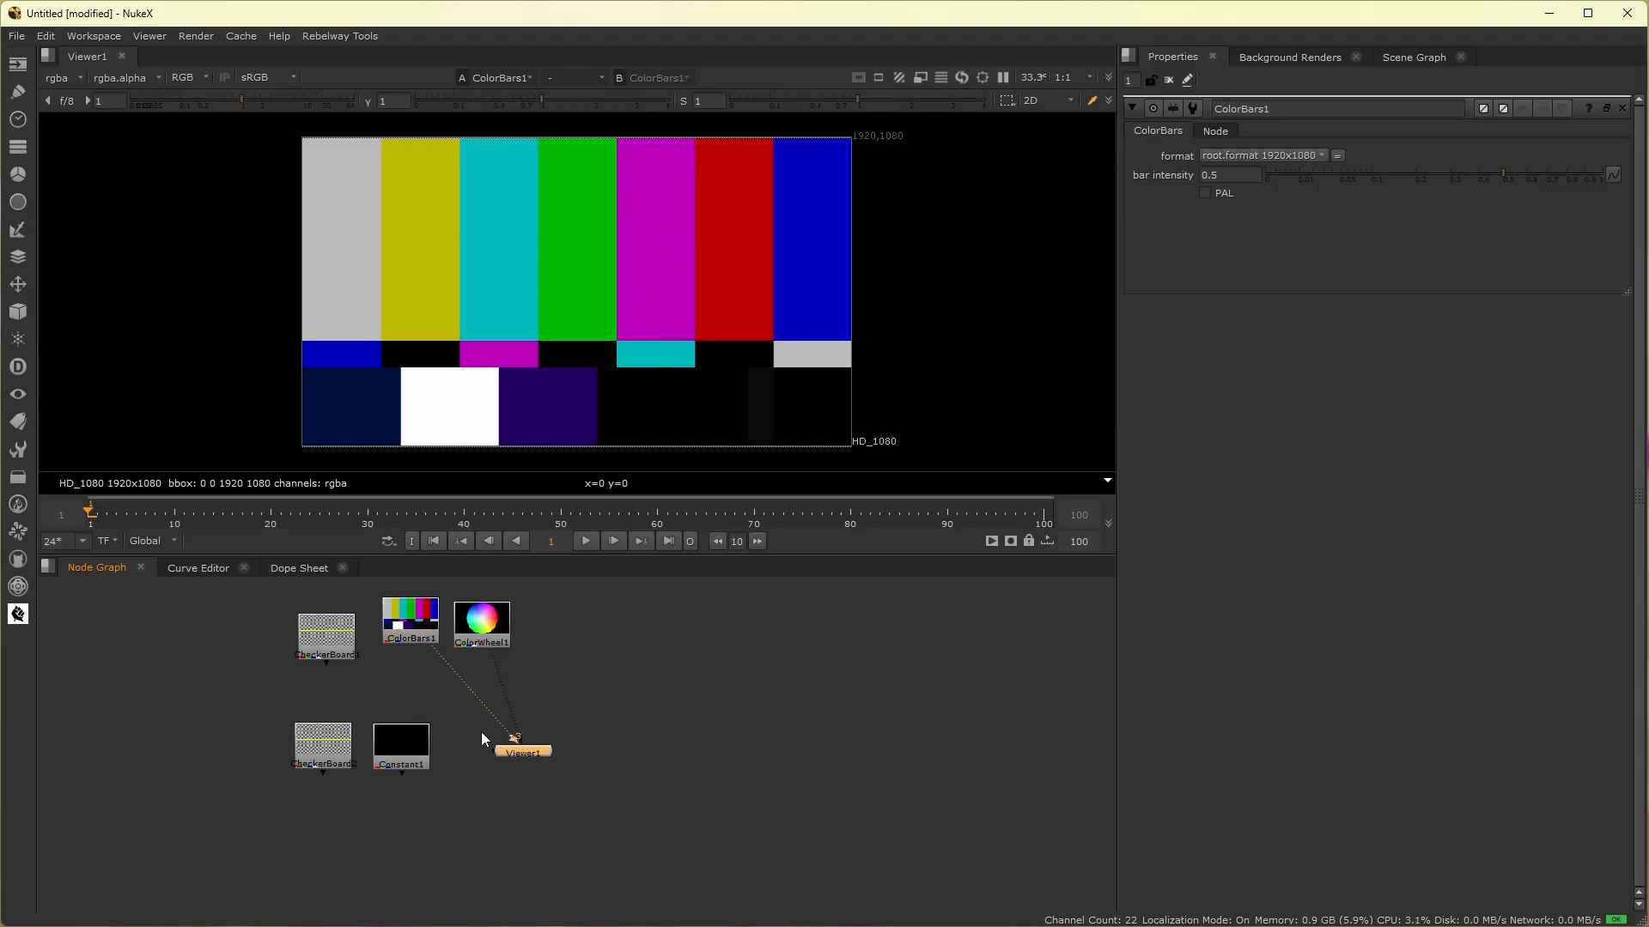
drag(453, 669, 454, 731)
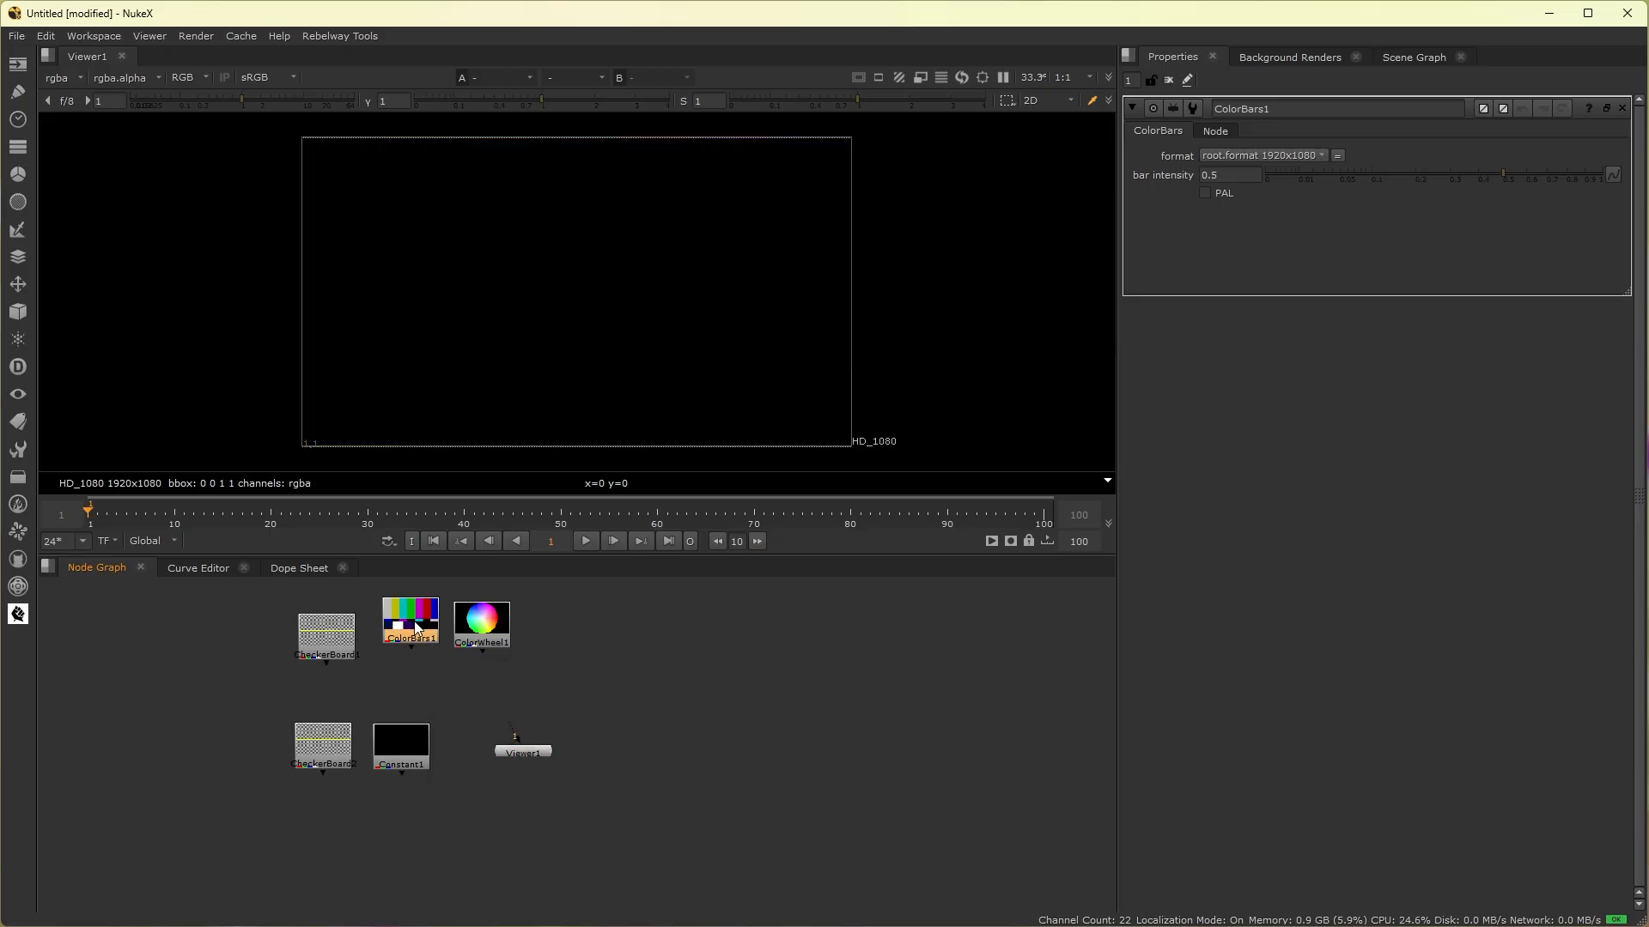
click(479, 619)
key(1)
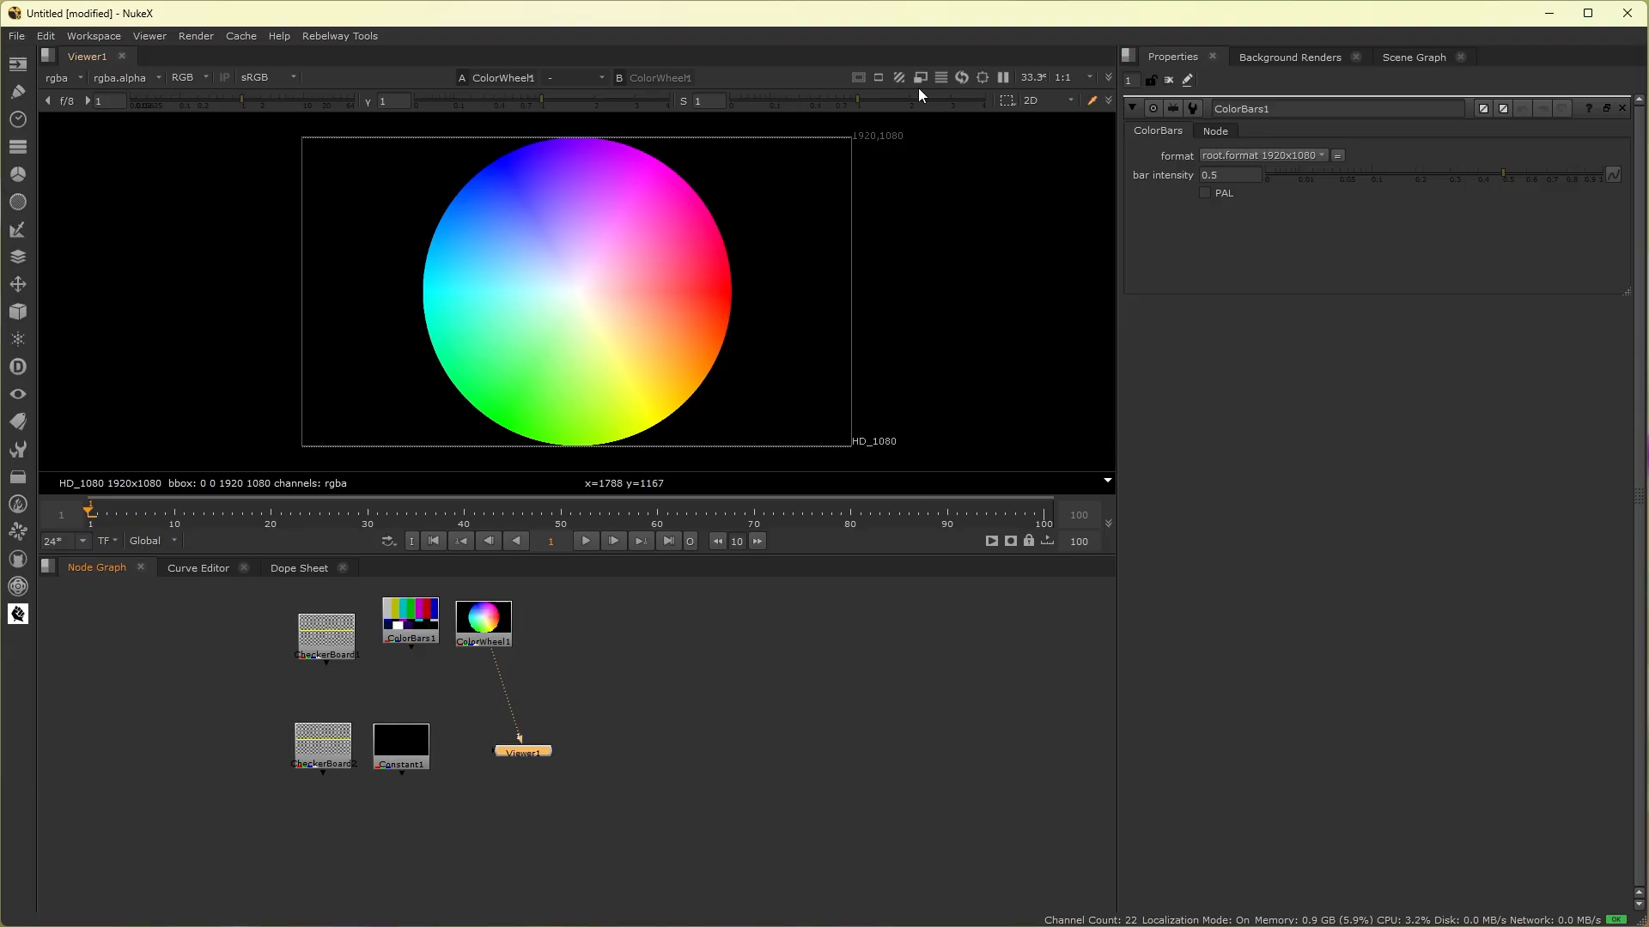
Step: Show the title safe, action safe and format center guides over the Viewer image
click(866, 76)
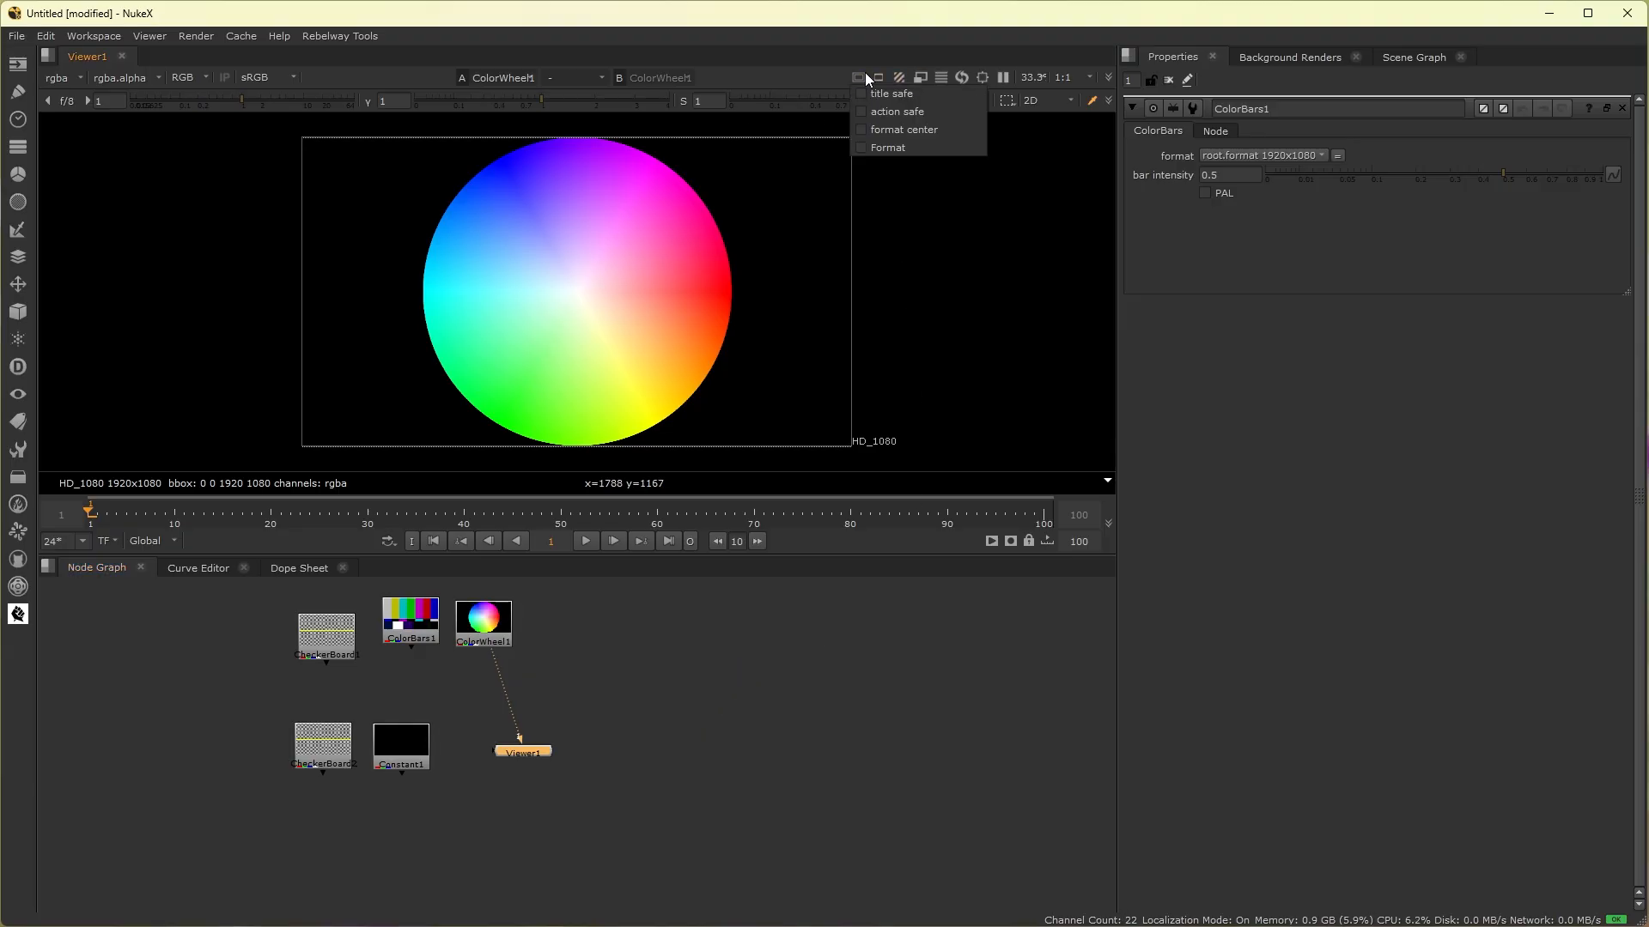
click(905, 91)
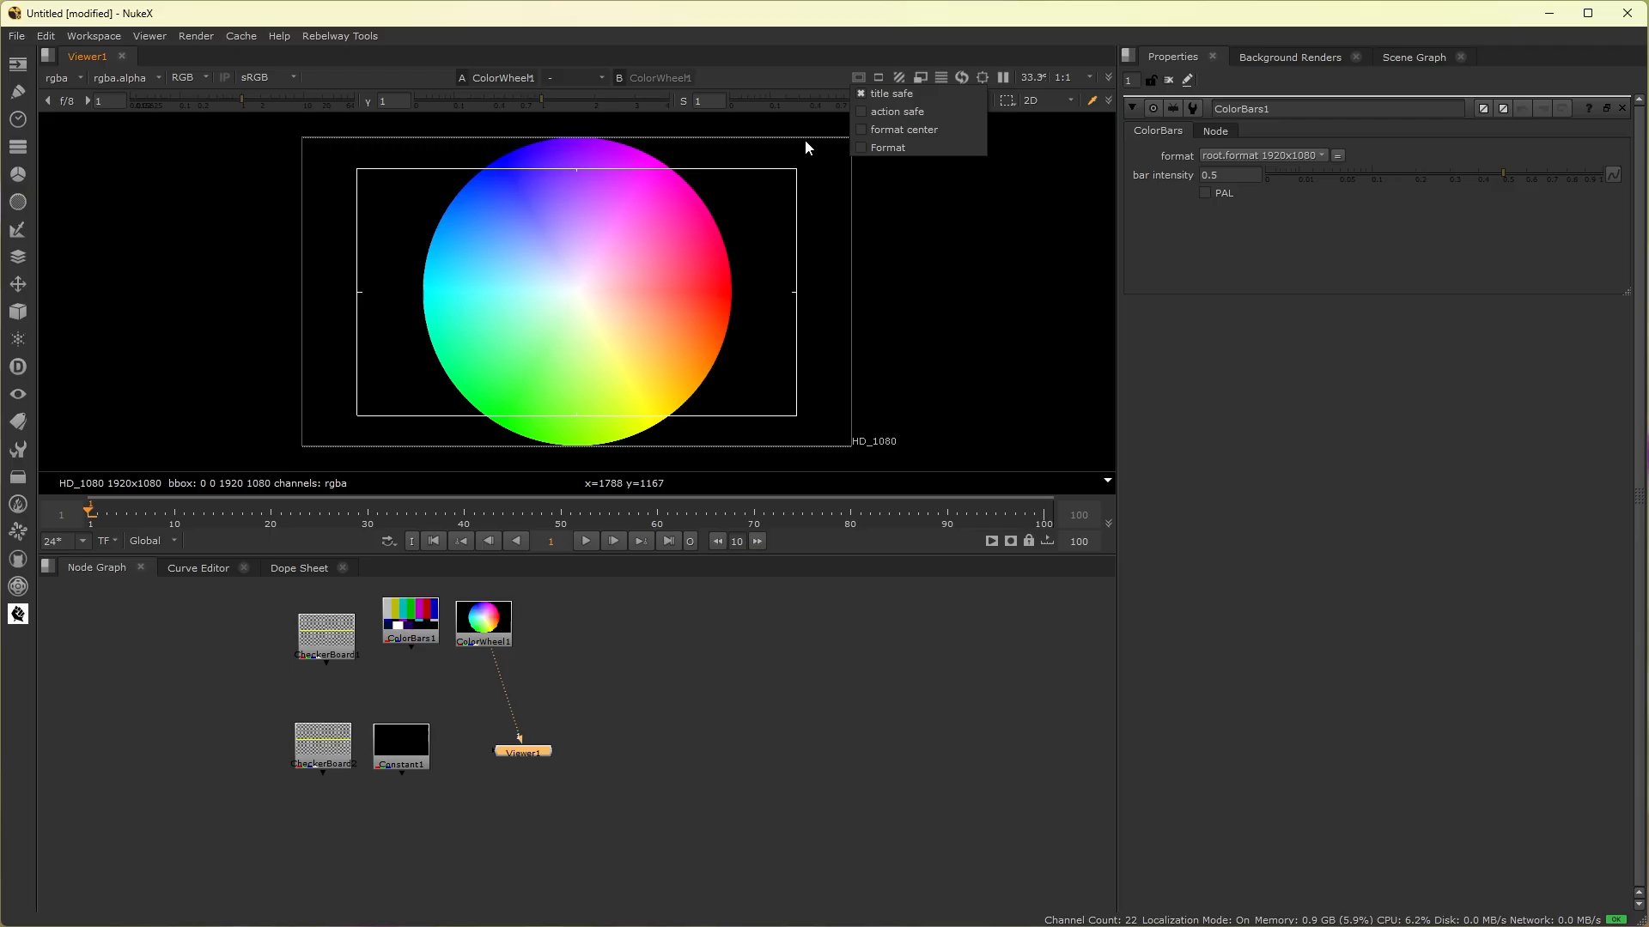
click(884, 108)
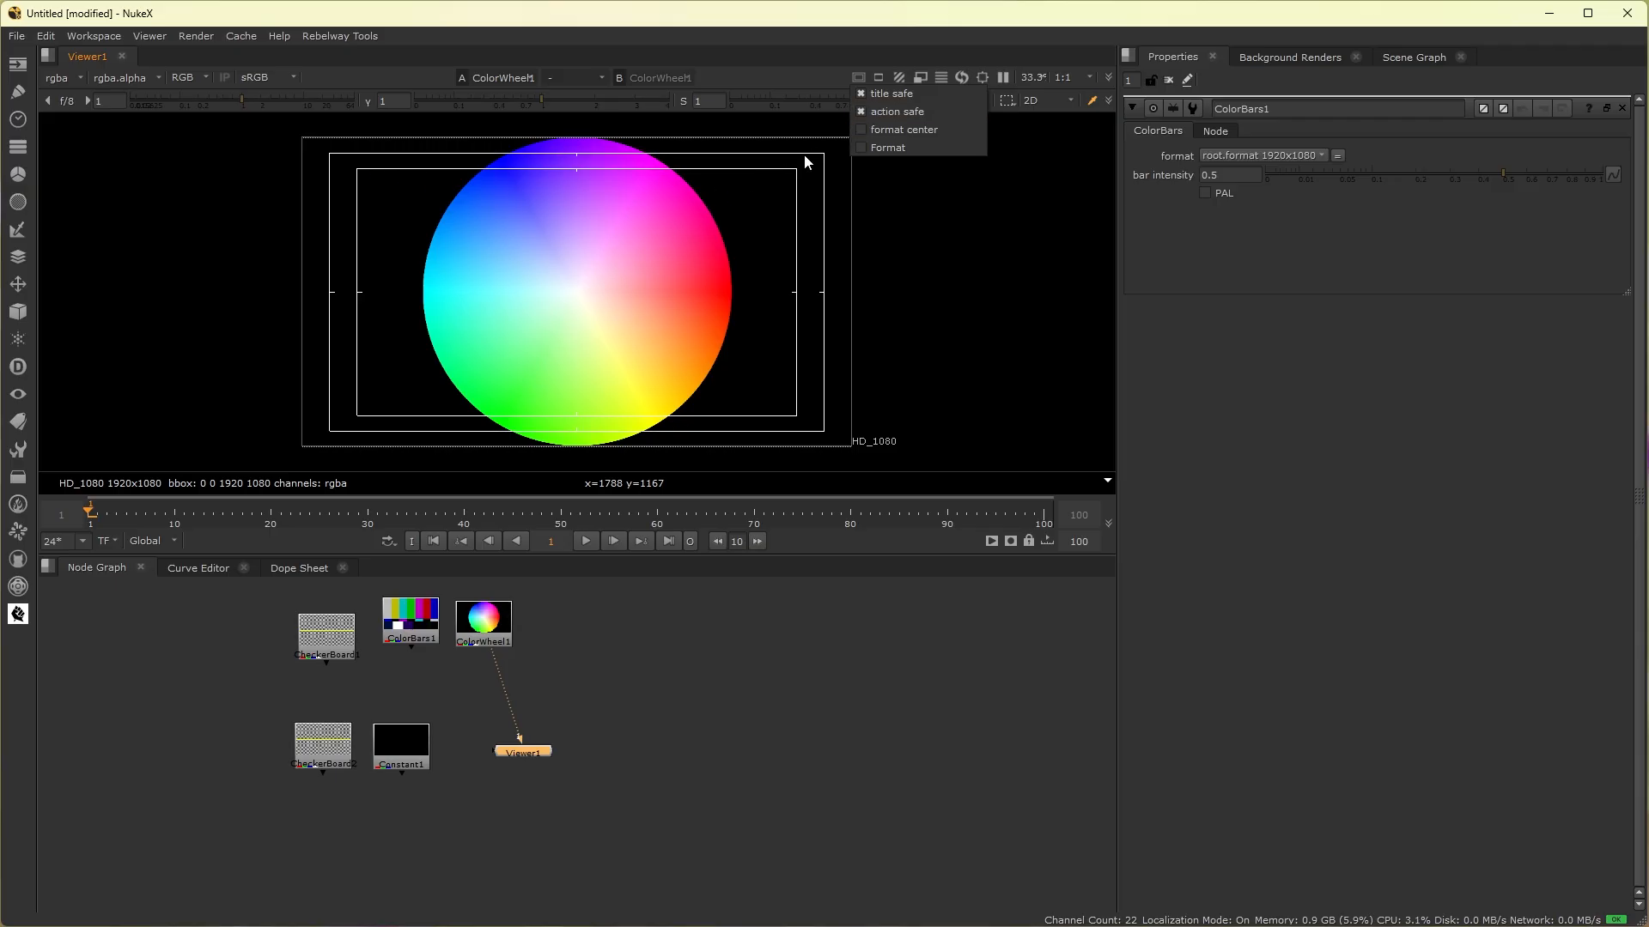
click(881, 125)
Step: Connect the Viewer to the Constant node and show the Format guide as well
click(400, 753)
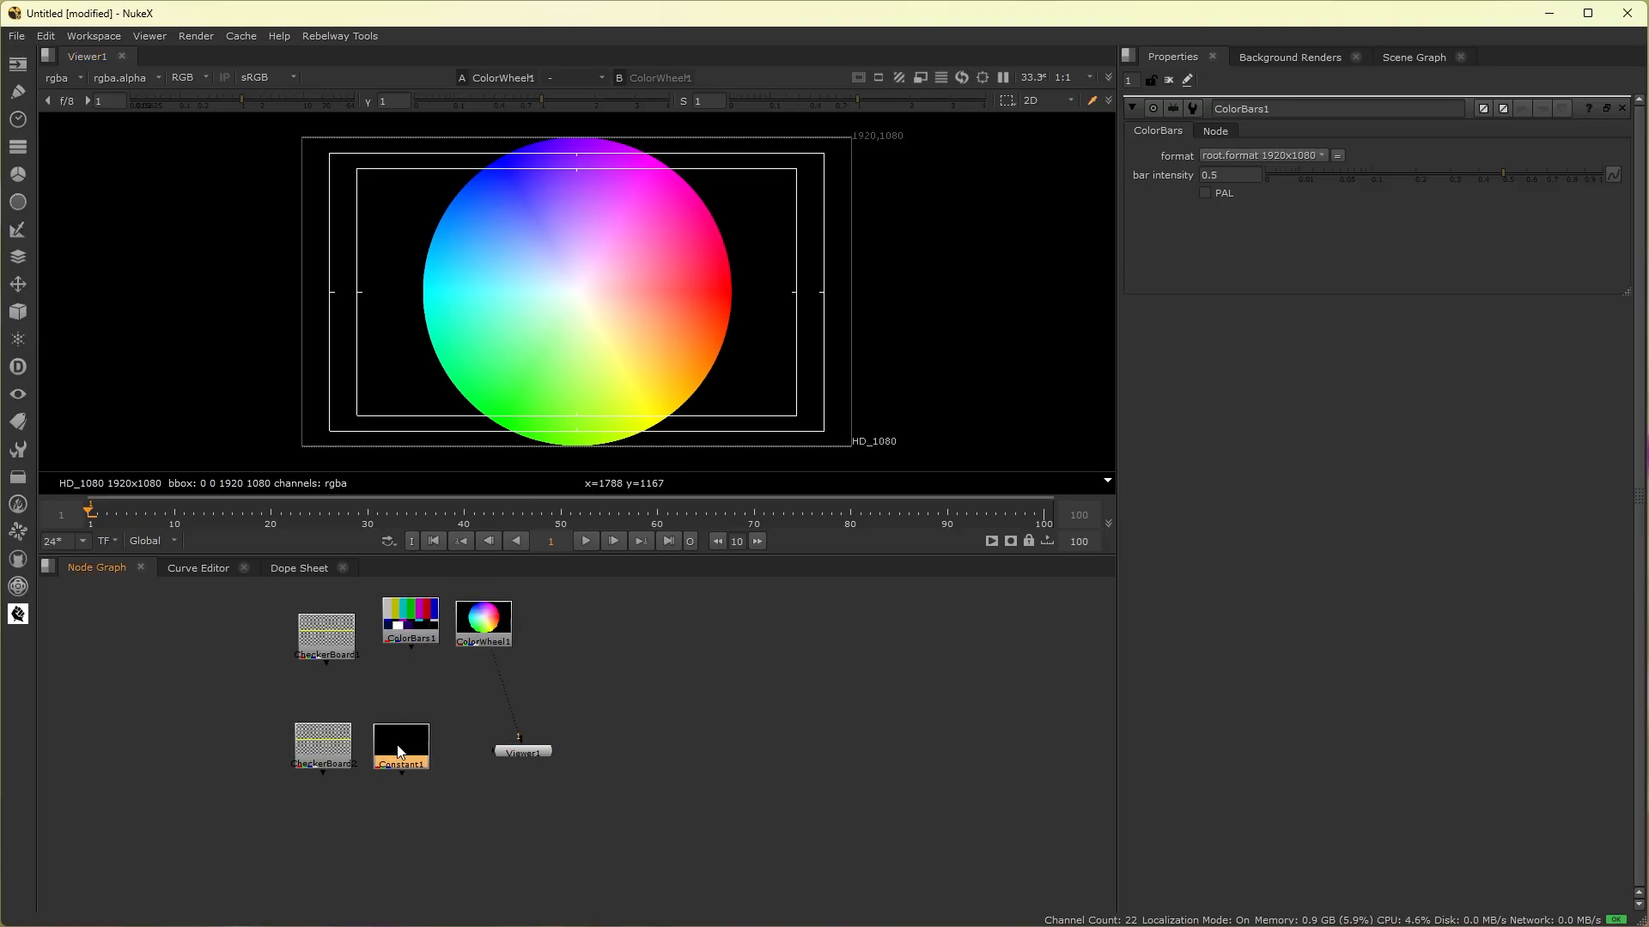
key(1)
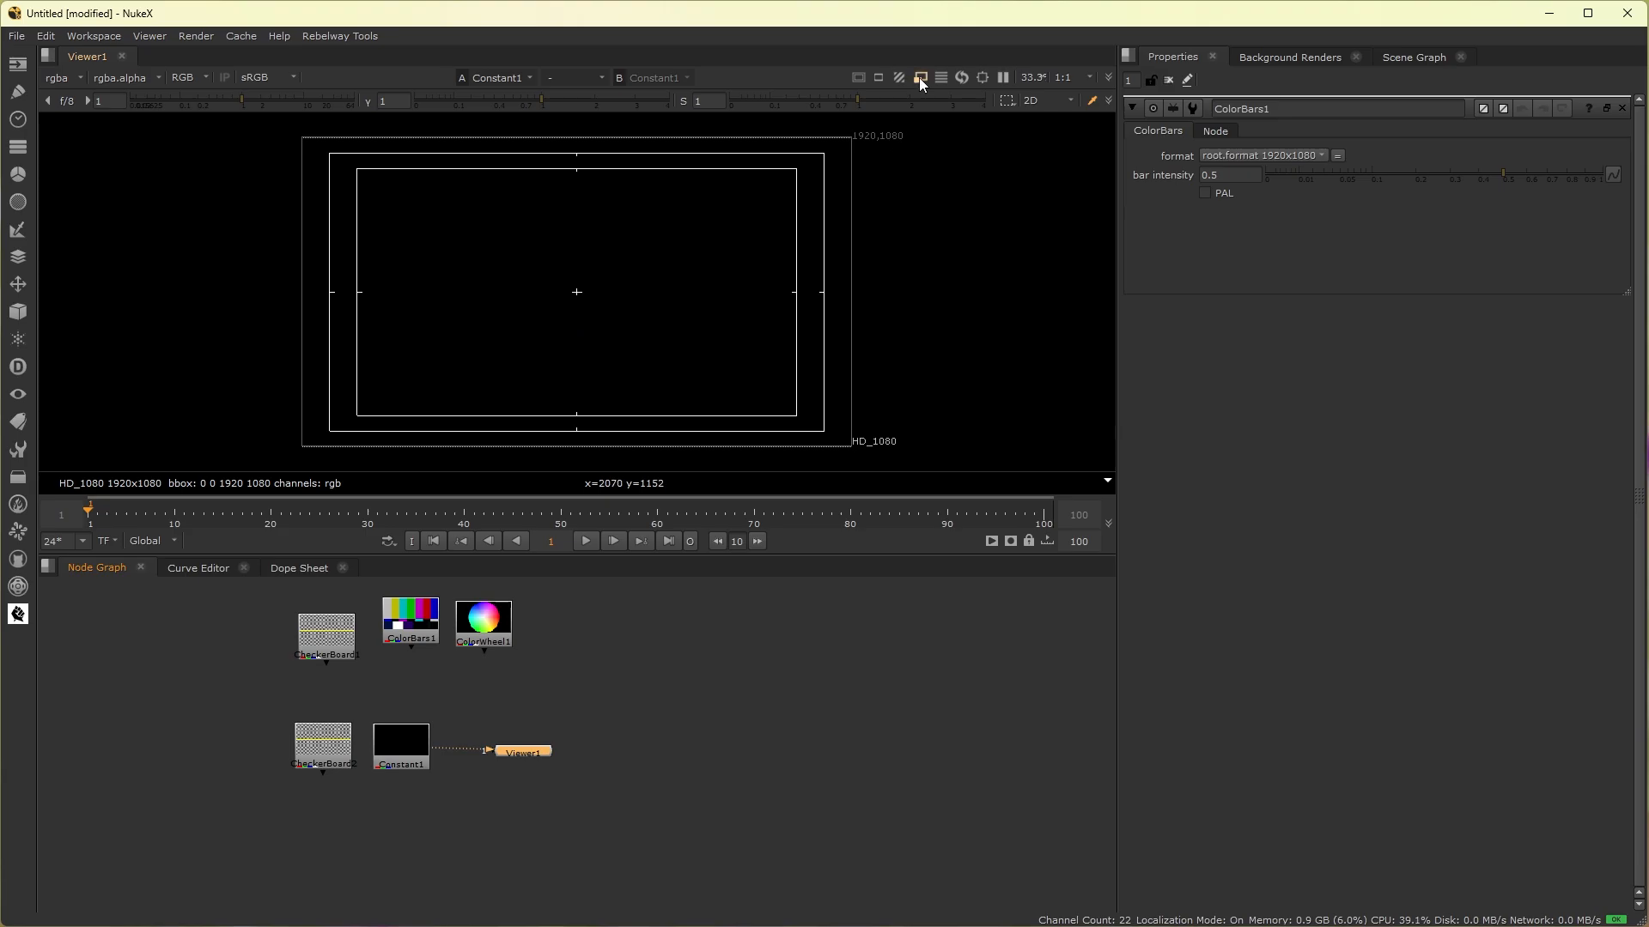
click(858, 86)
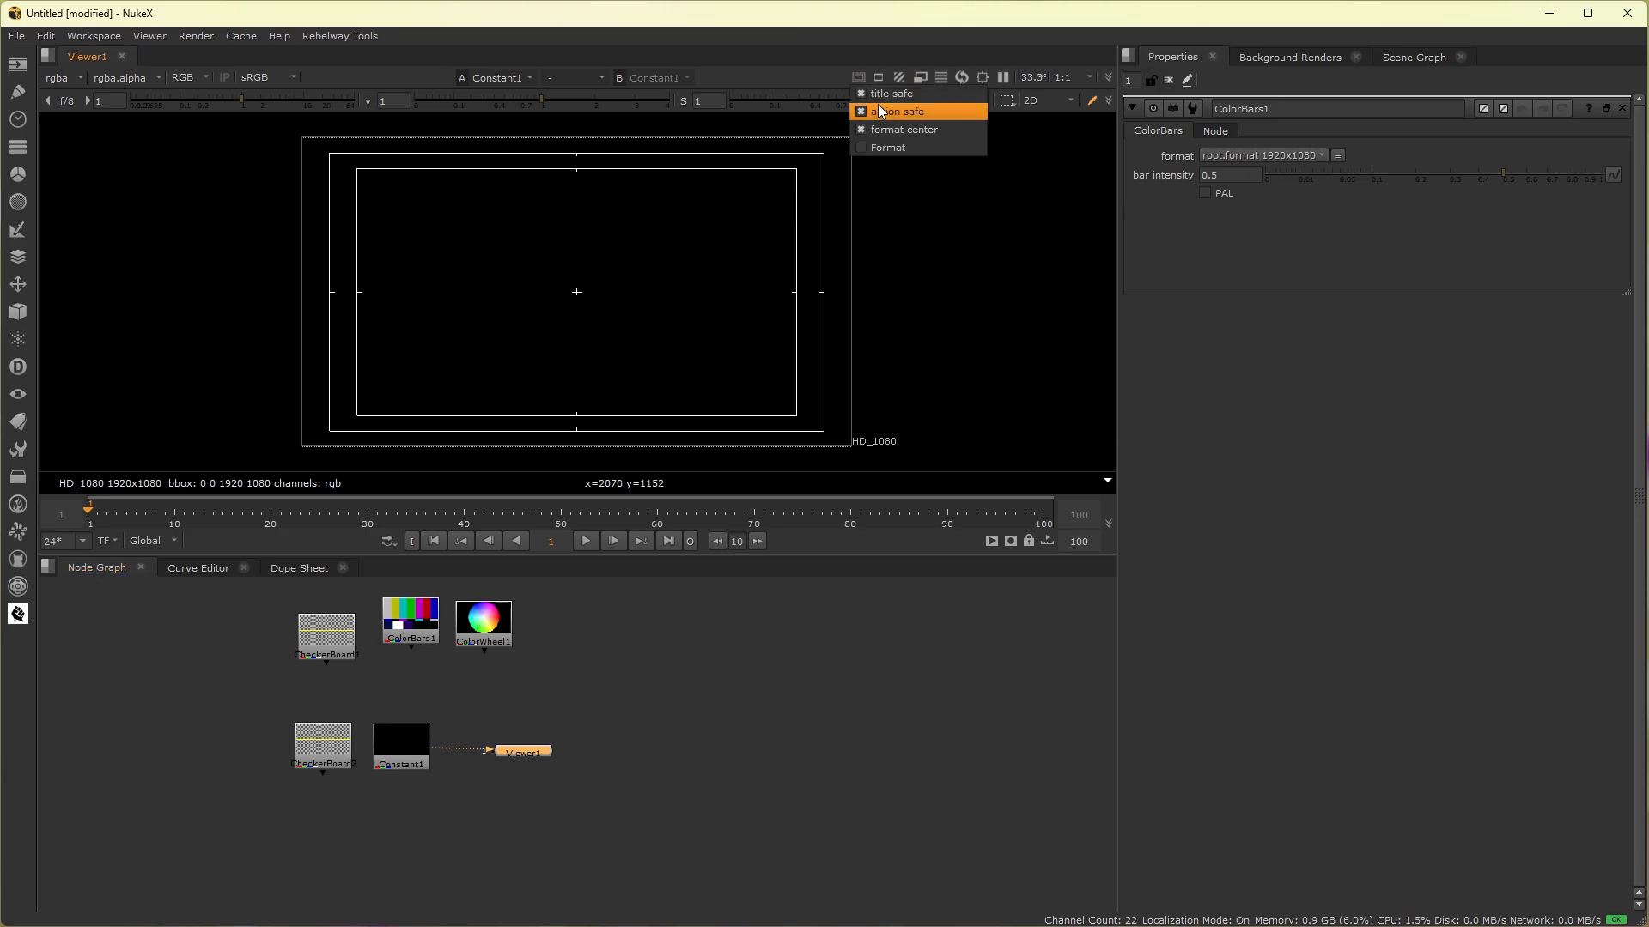
click(888, 148)
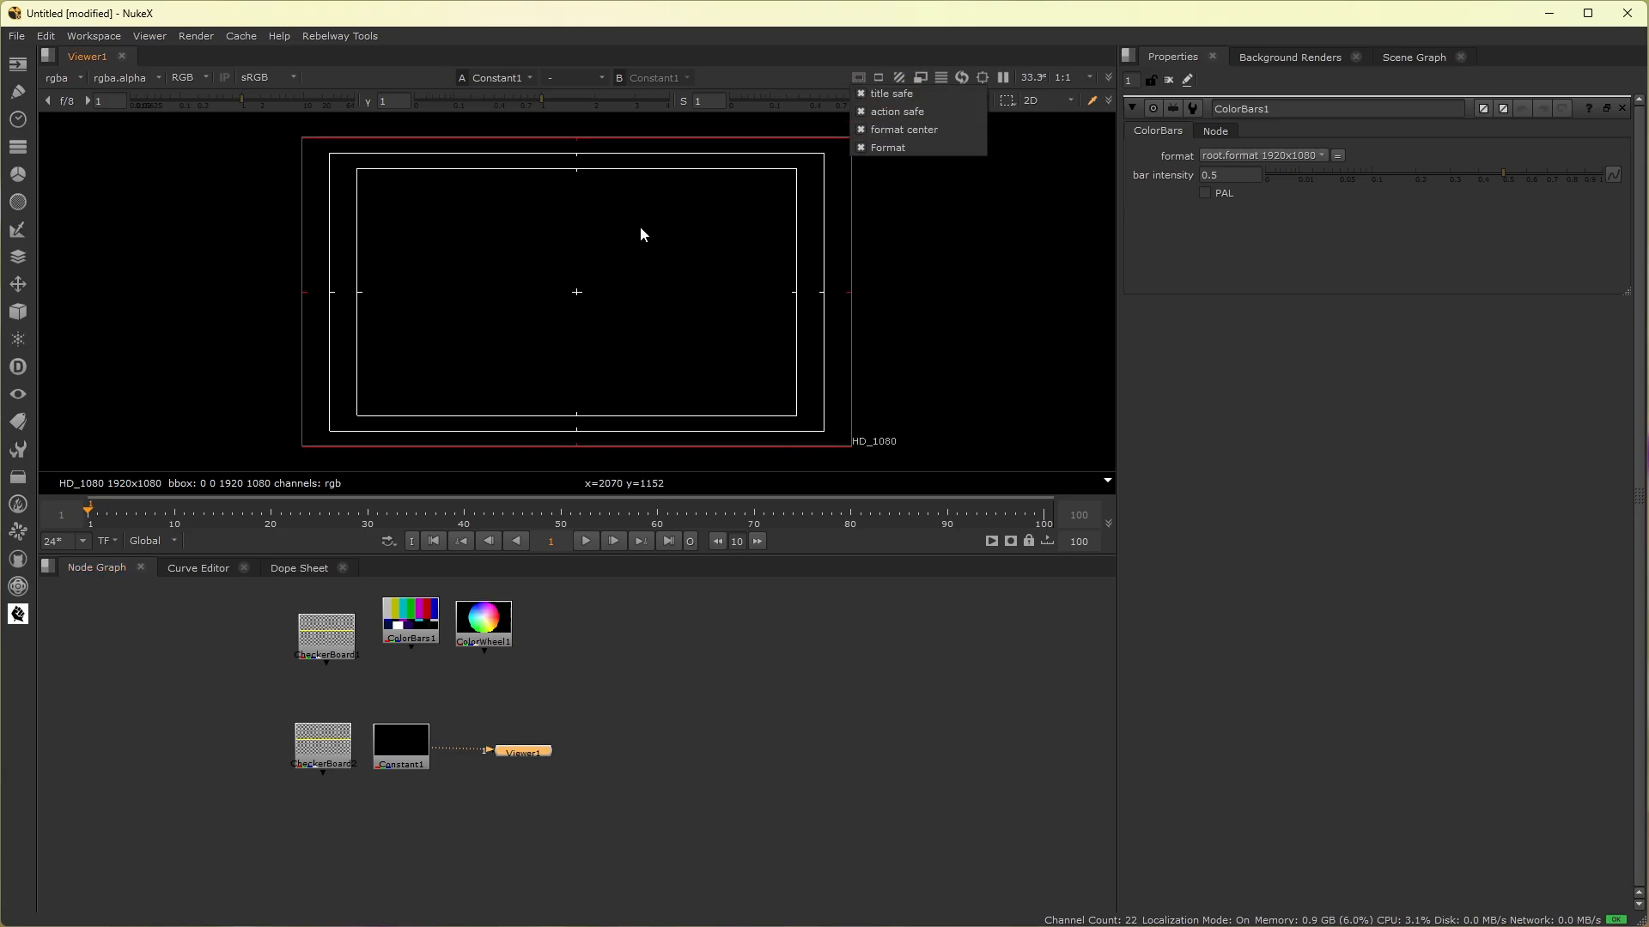
Step: Turn off the title safe, action safe, format center and Format guides in the Viewer
click(877, 93)
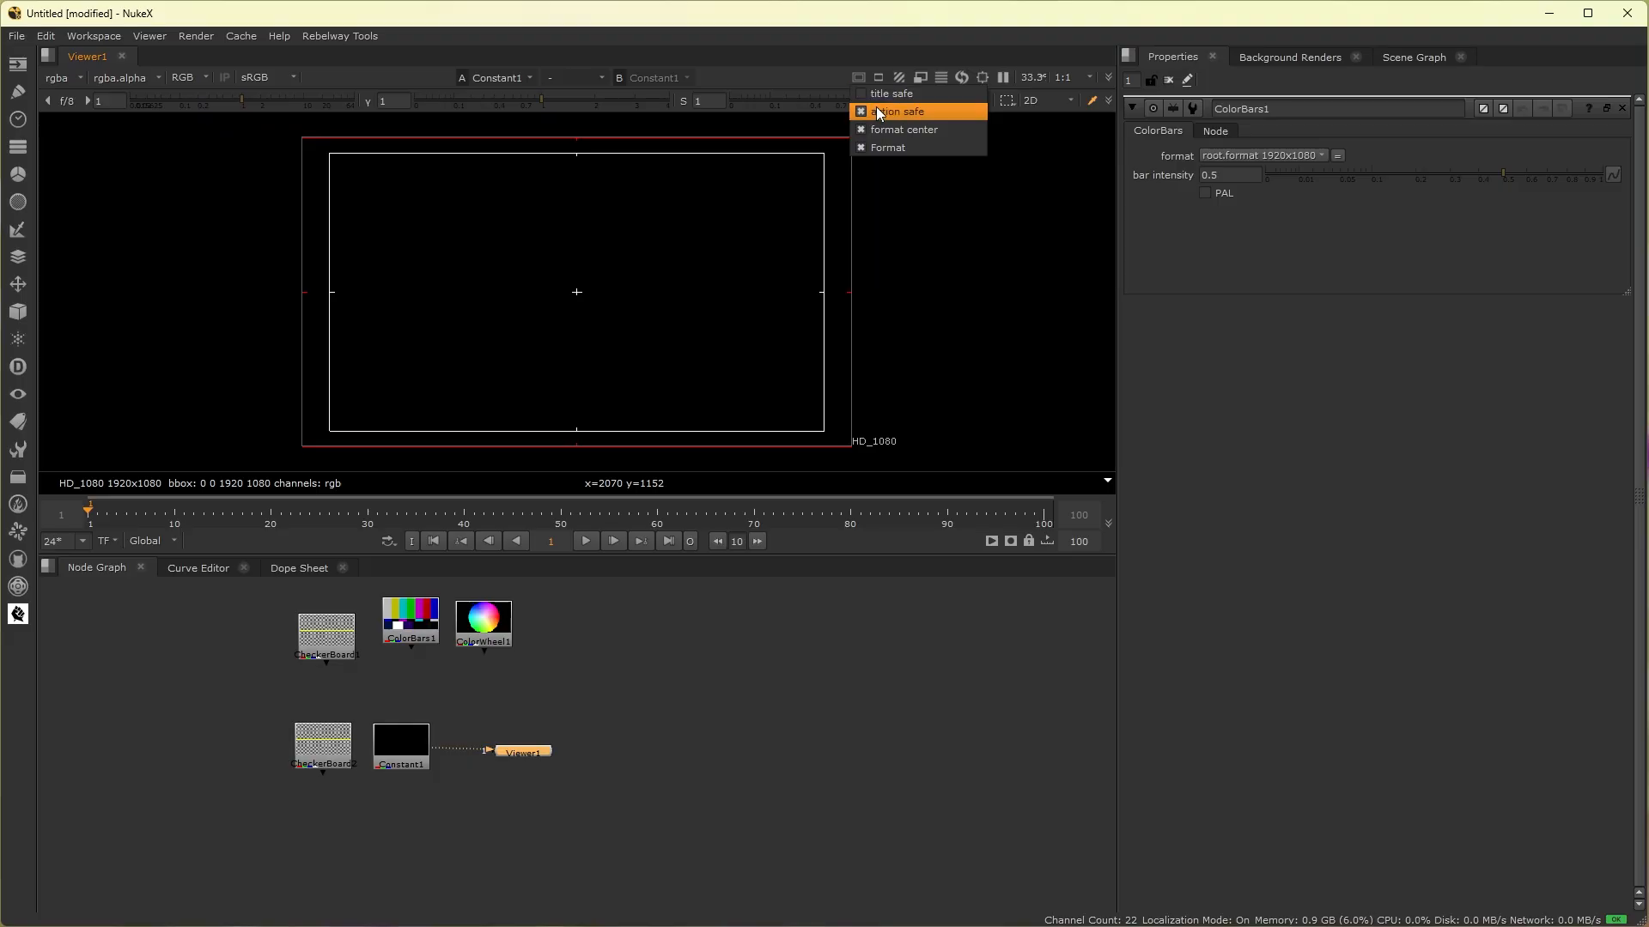
click(876, 112)
click(874, 130)
click(874, 148)
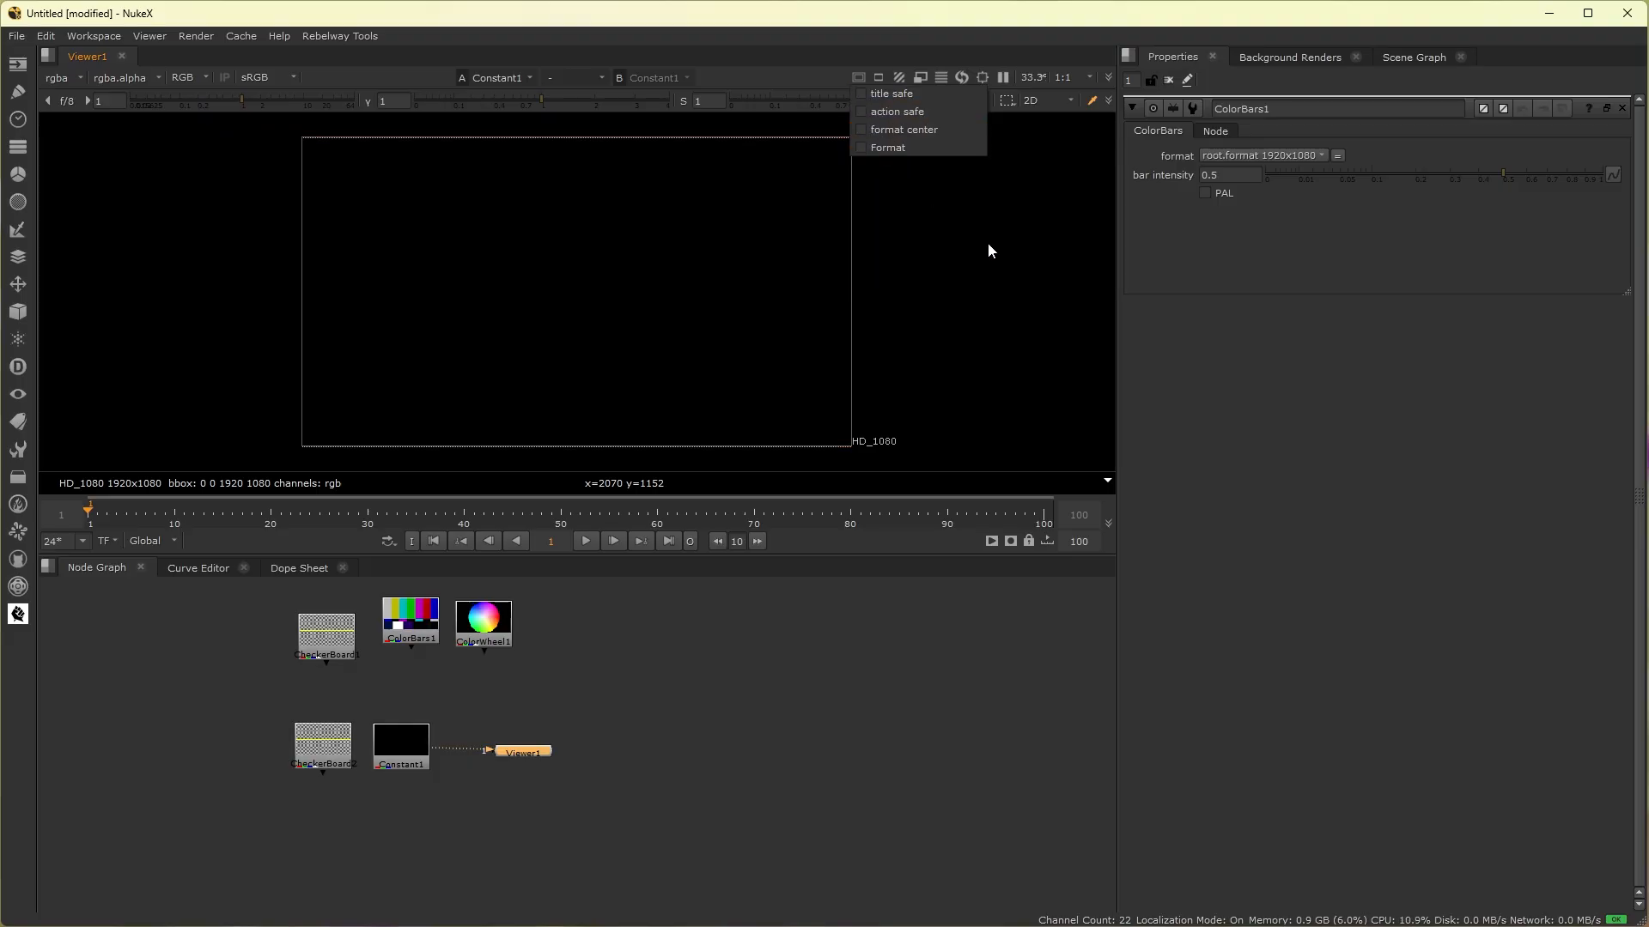
Step: Connect the Viewer to the ColorBars node
click(878, 77)
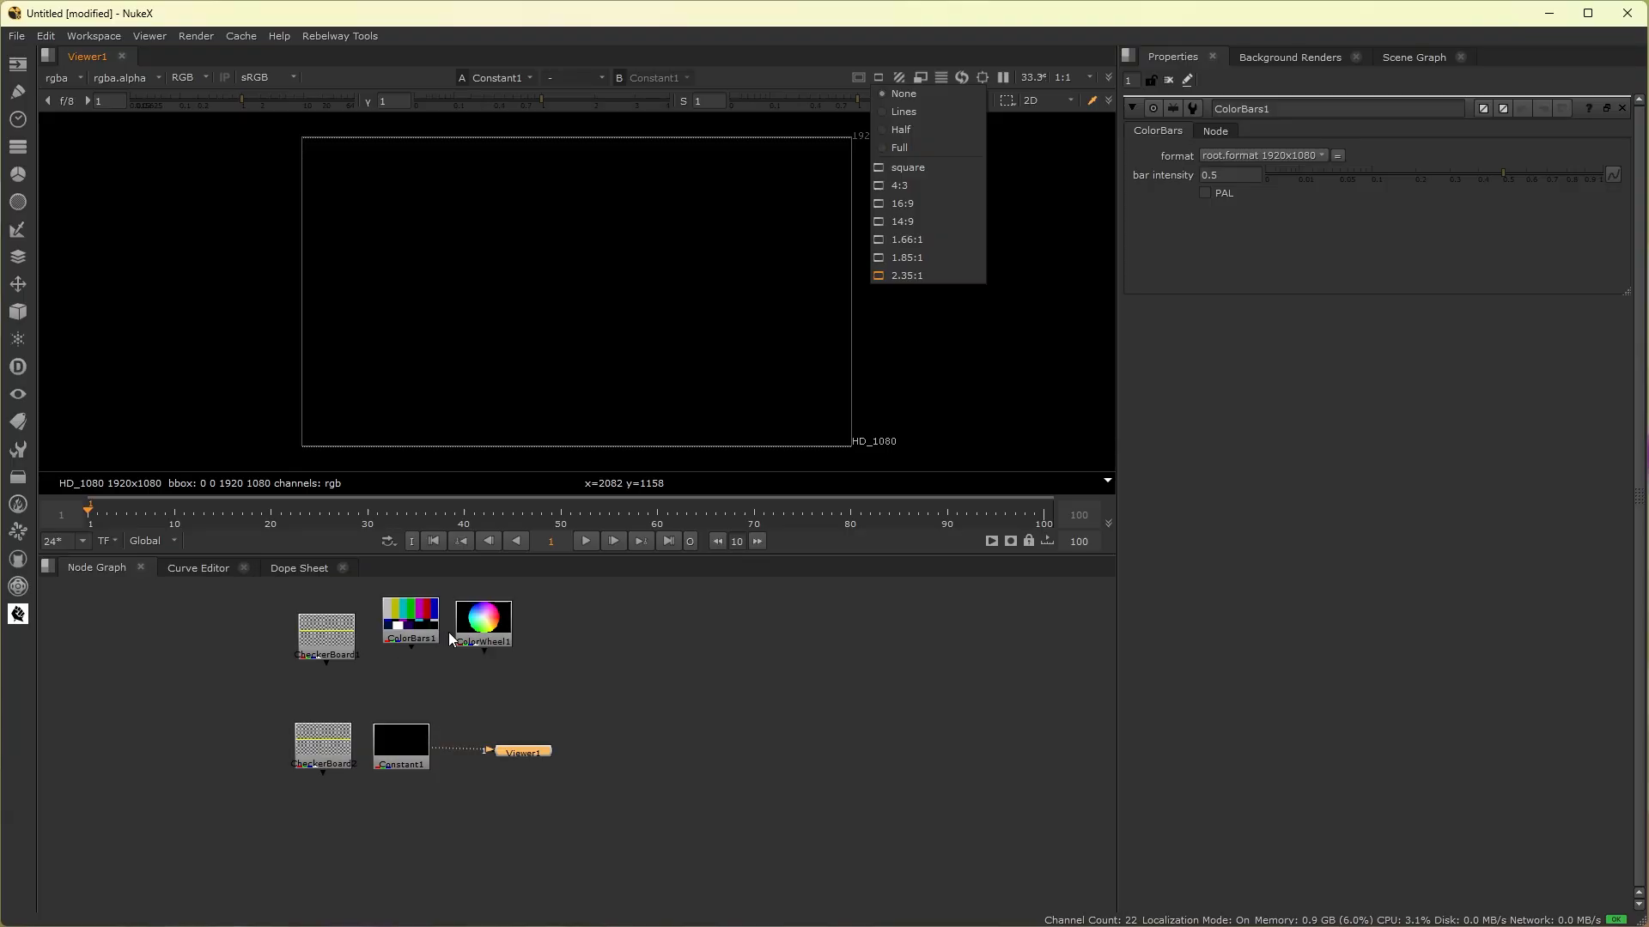
click(418, 633)
key(1)
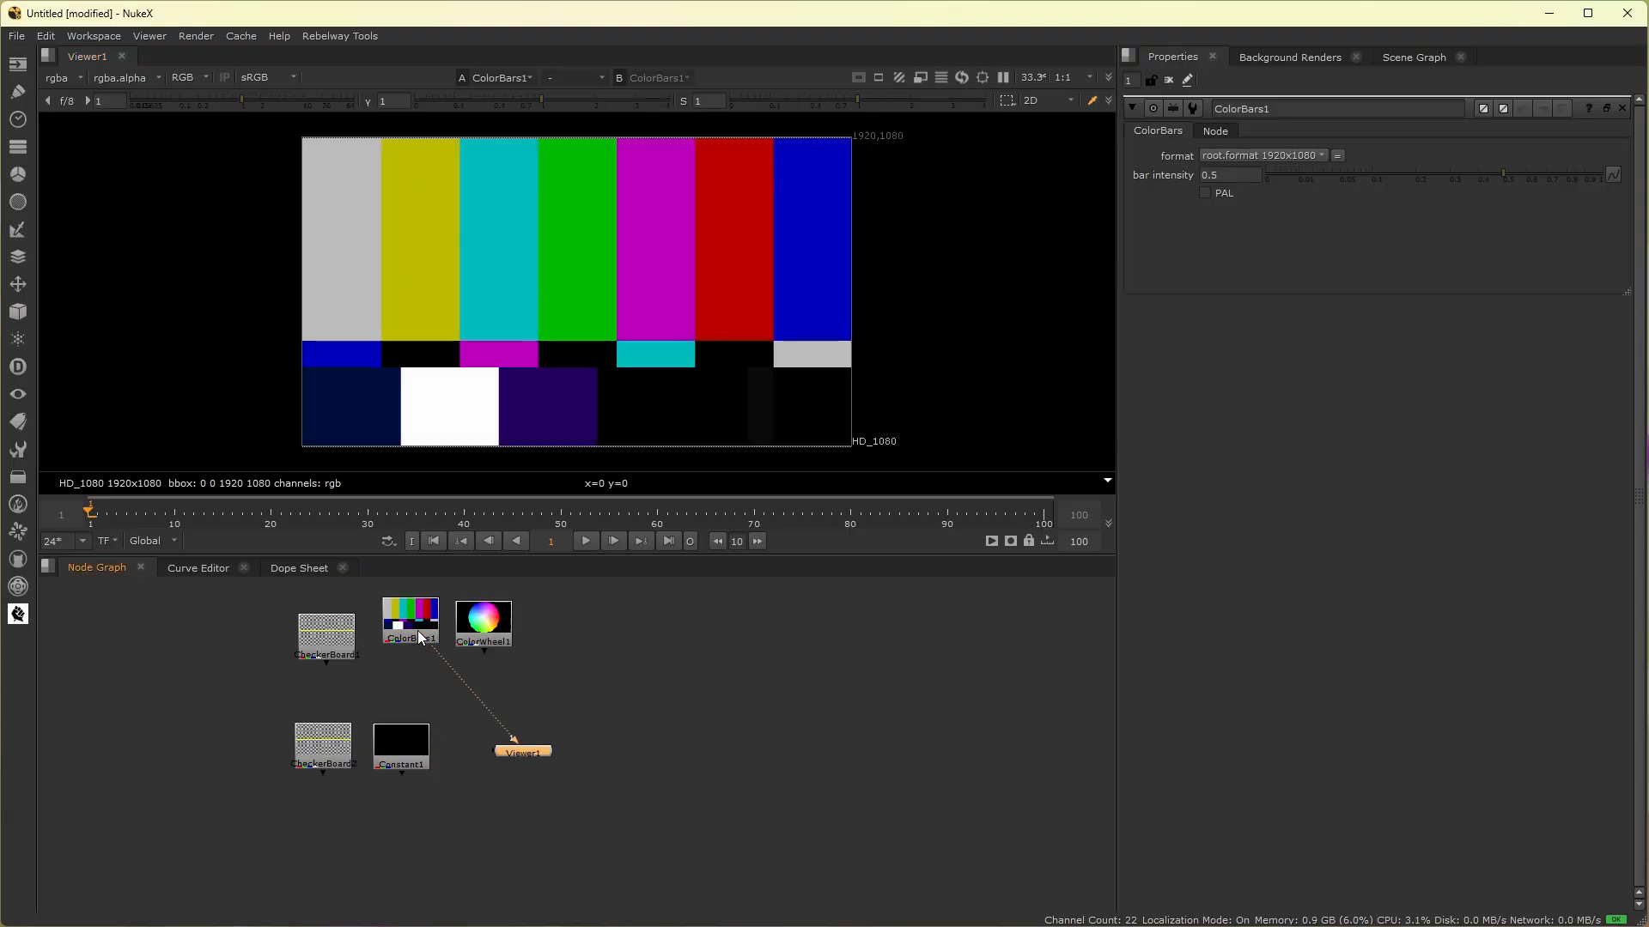
Step: Show the Viewer mask as Lines, set its ratio to square, and change its style to Half and finally Full
click(879, 77)
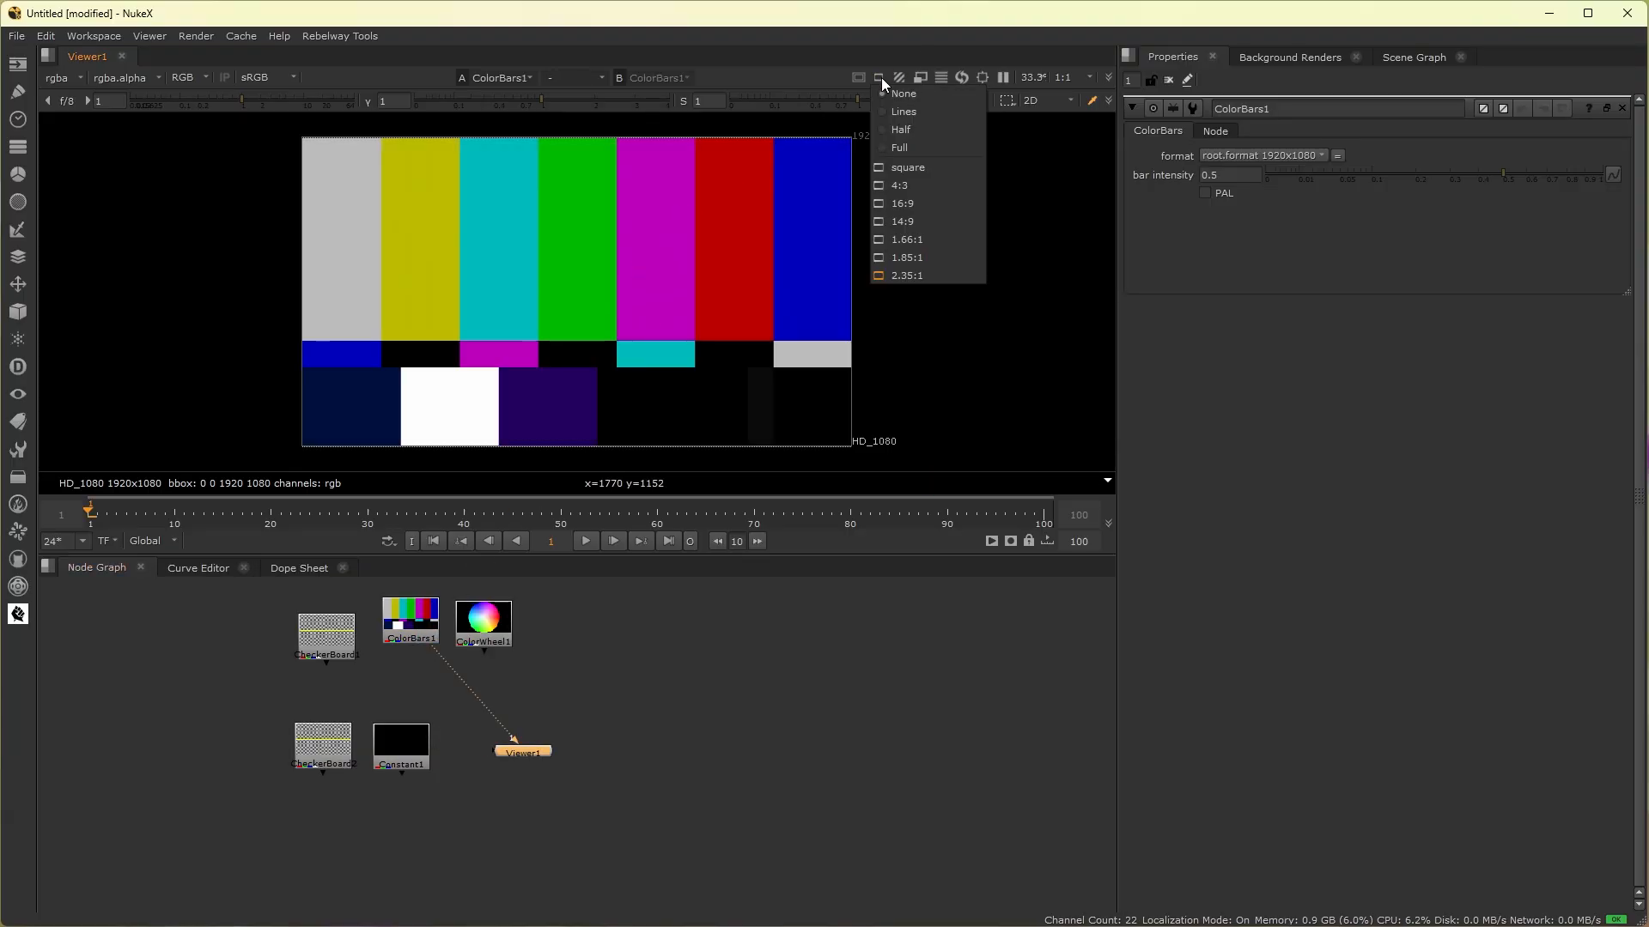
click(912, 113)
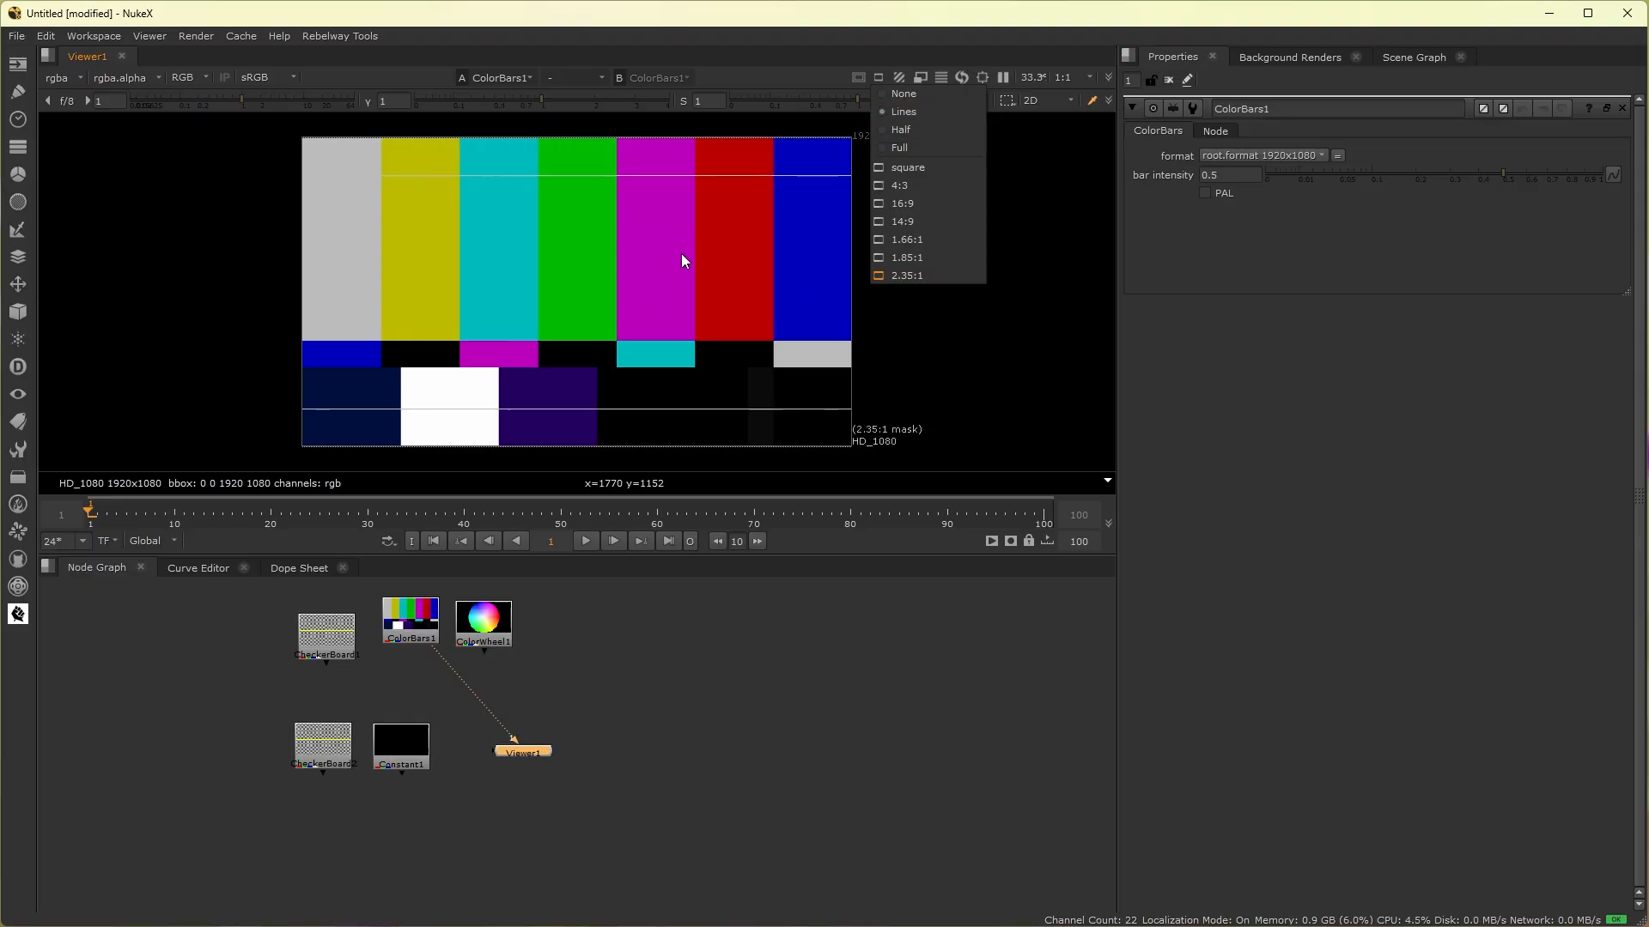
click(926, 168)
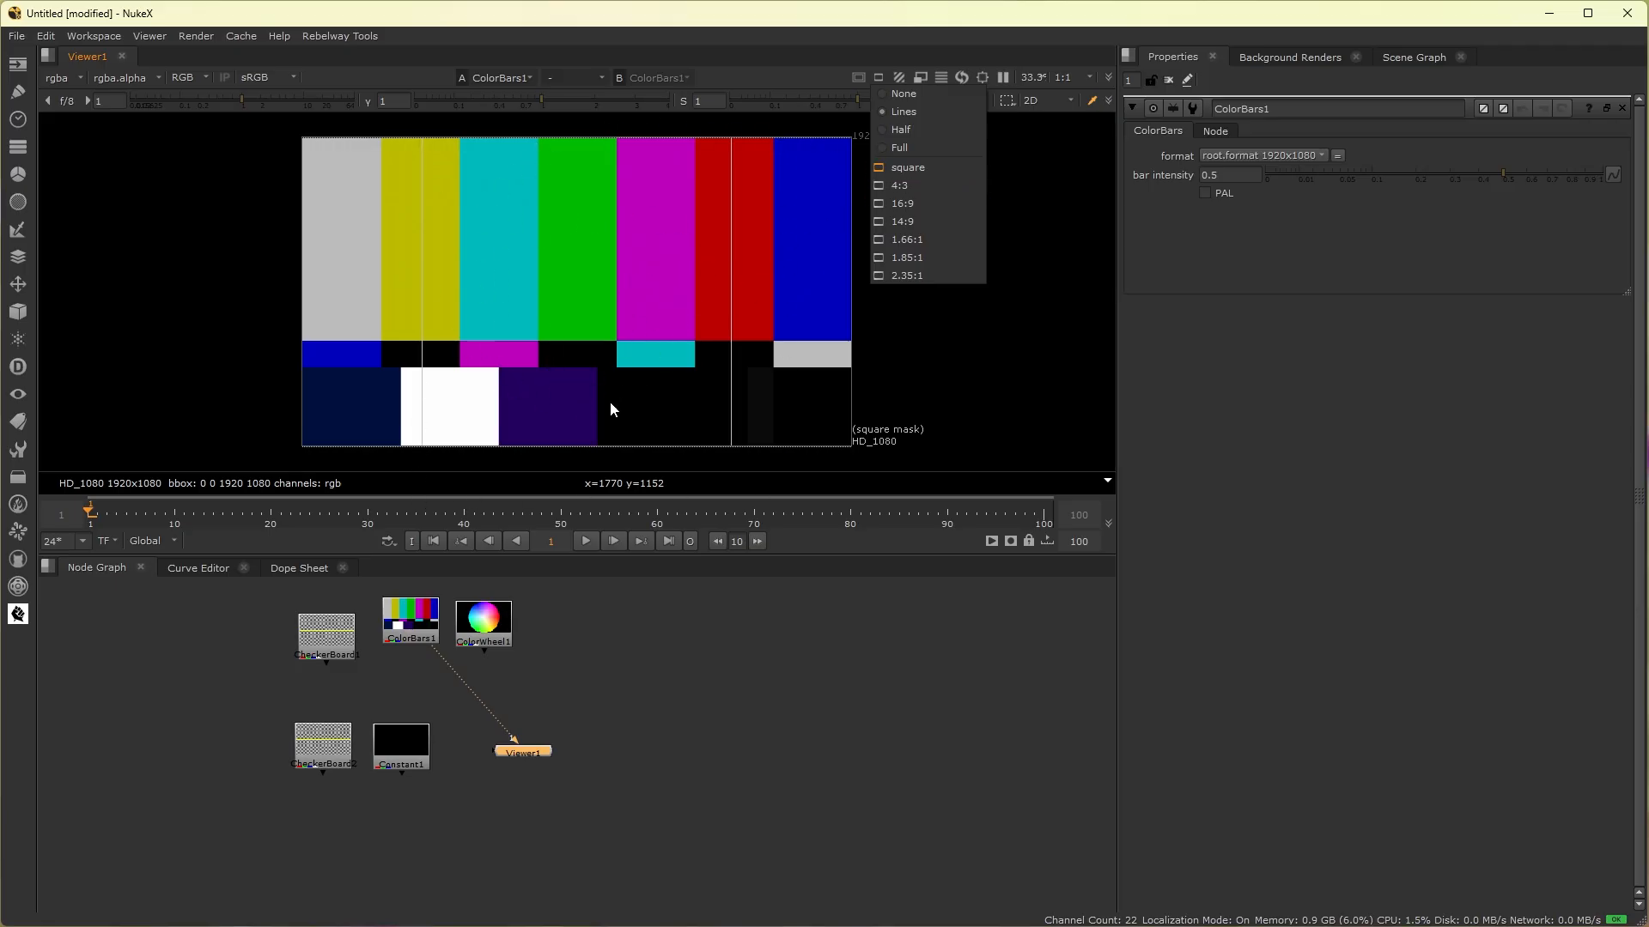
click(917, 130)
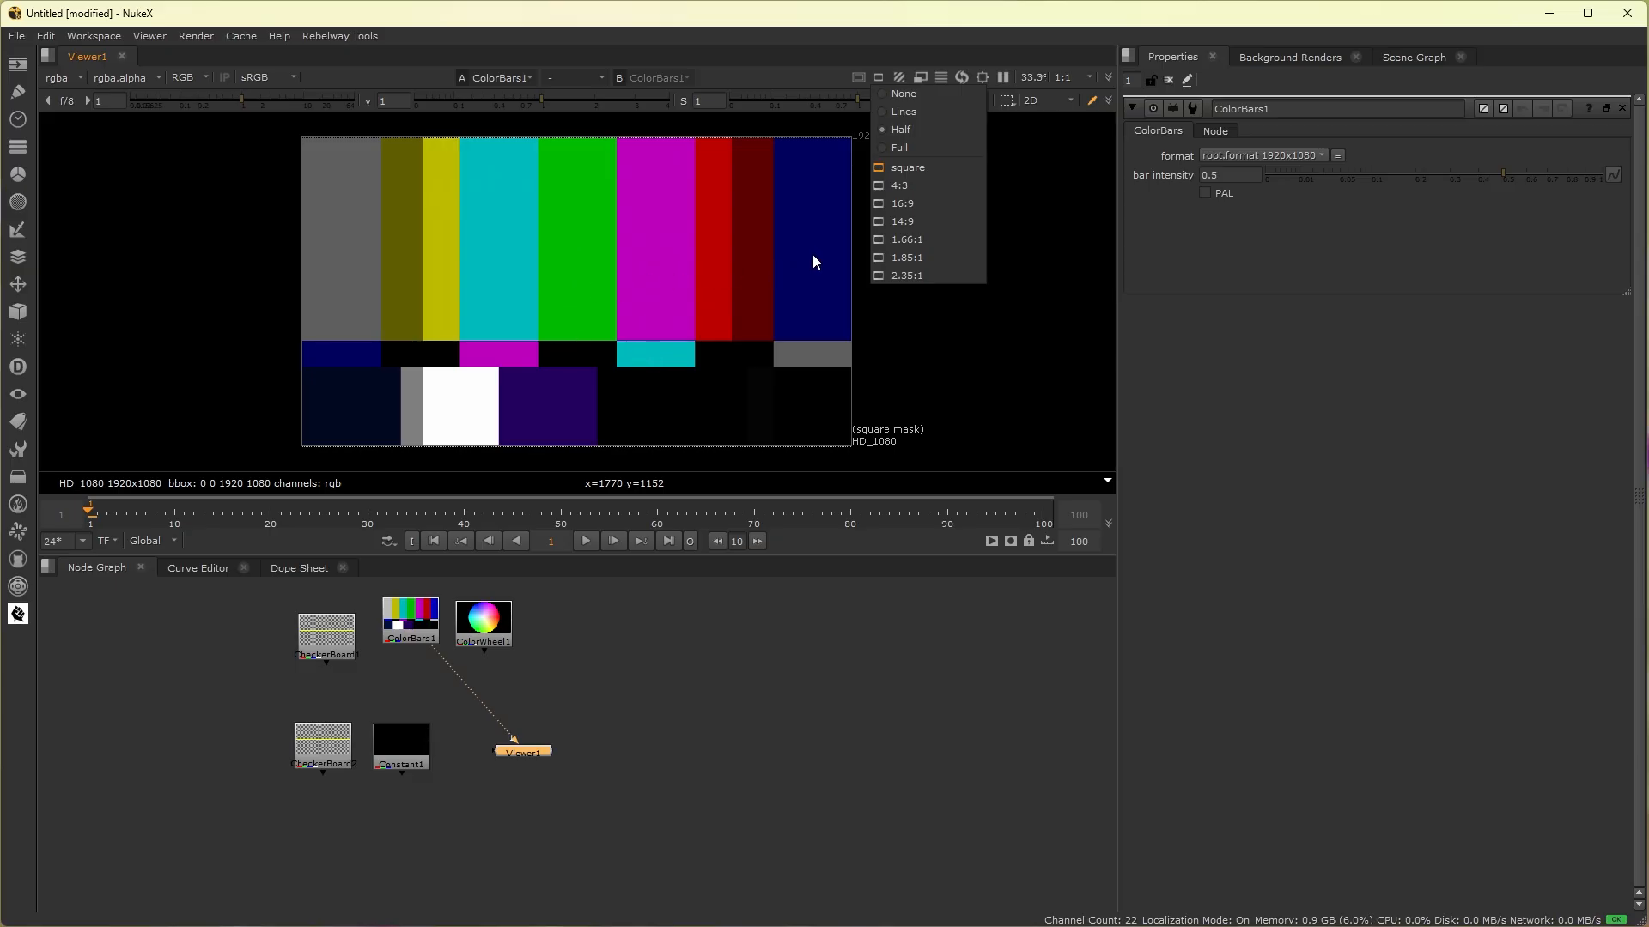
click(935, 153)
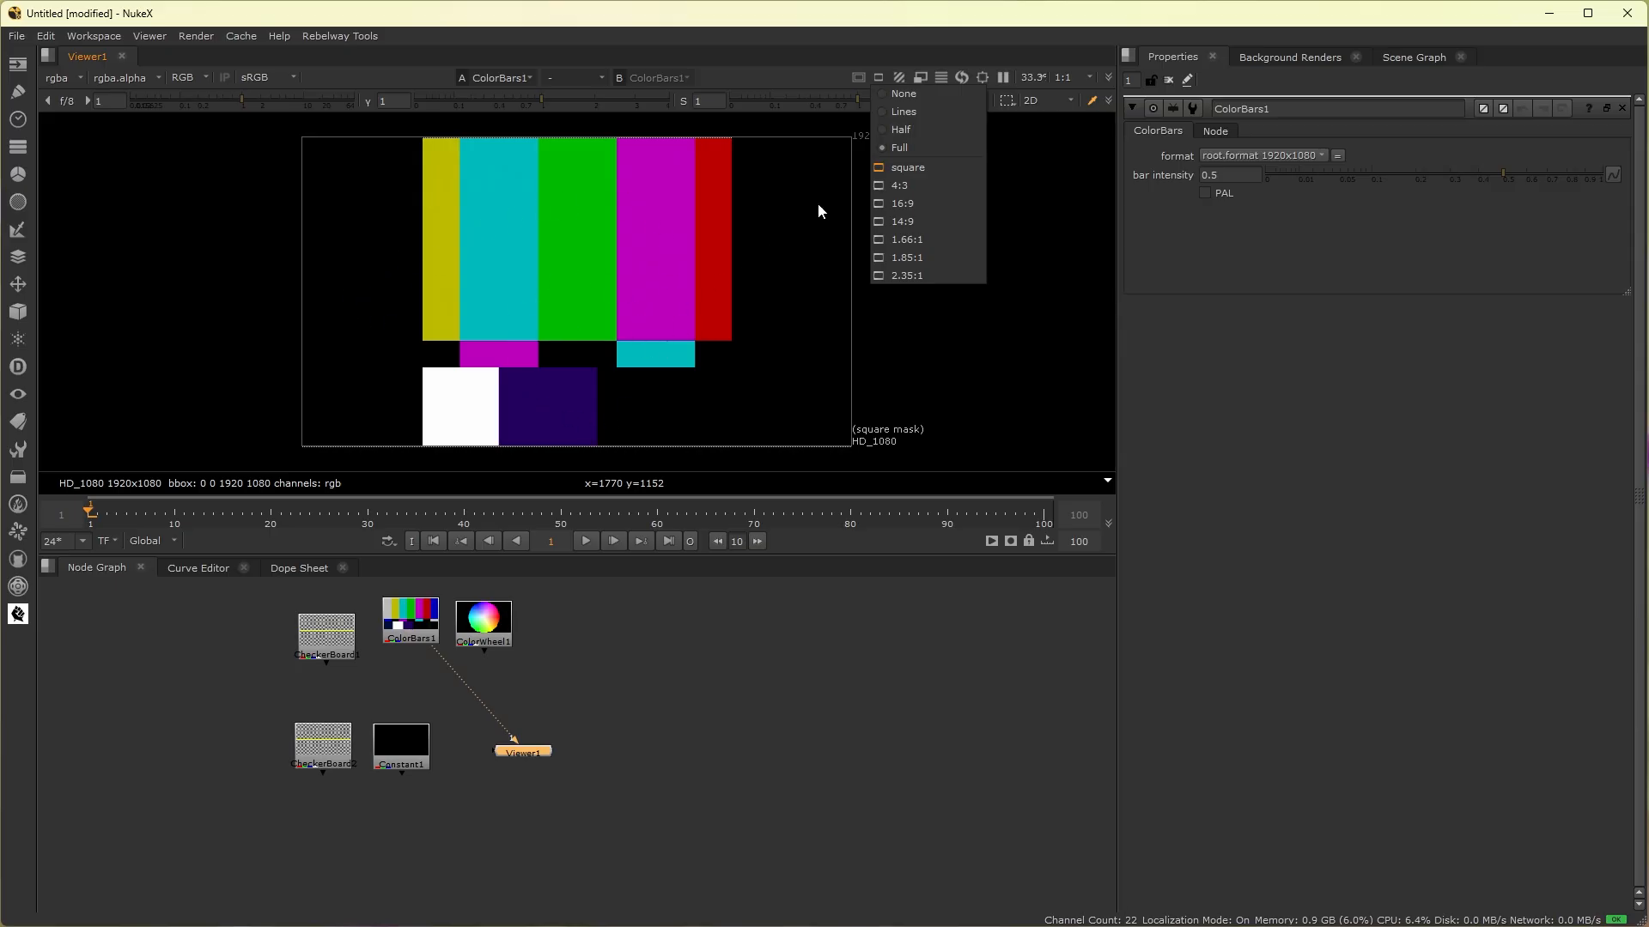
Step: Try the 16:9, 14:9, 1.66:1, 1.85:1 and 2.35:1 ratios on the Viewer mask, and set the mask style back to None
click(909, 205)
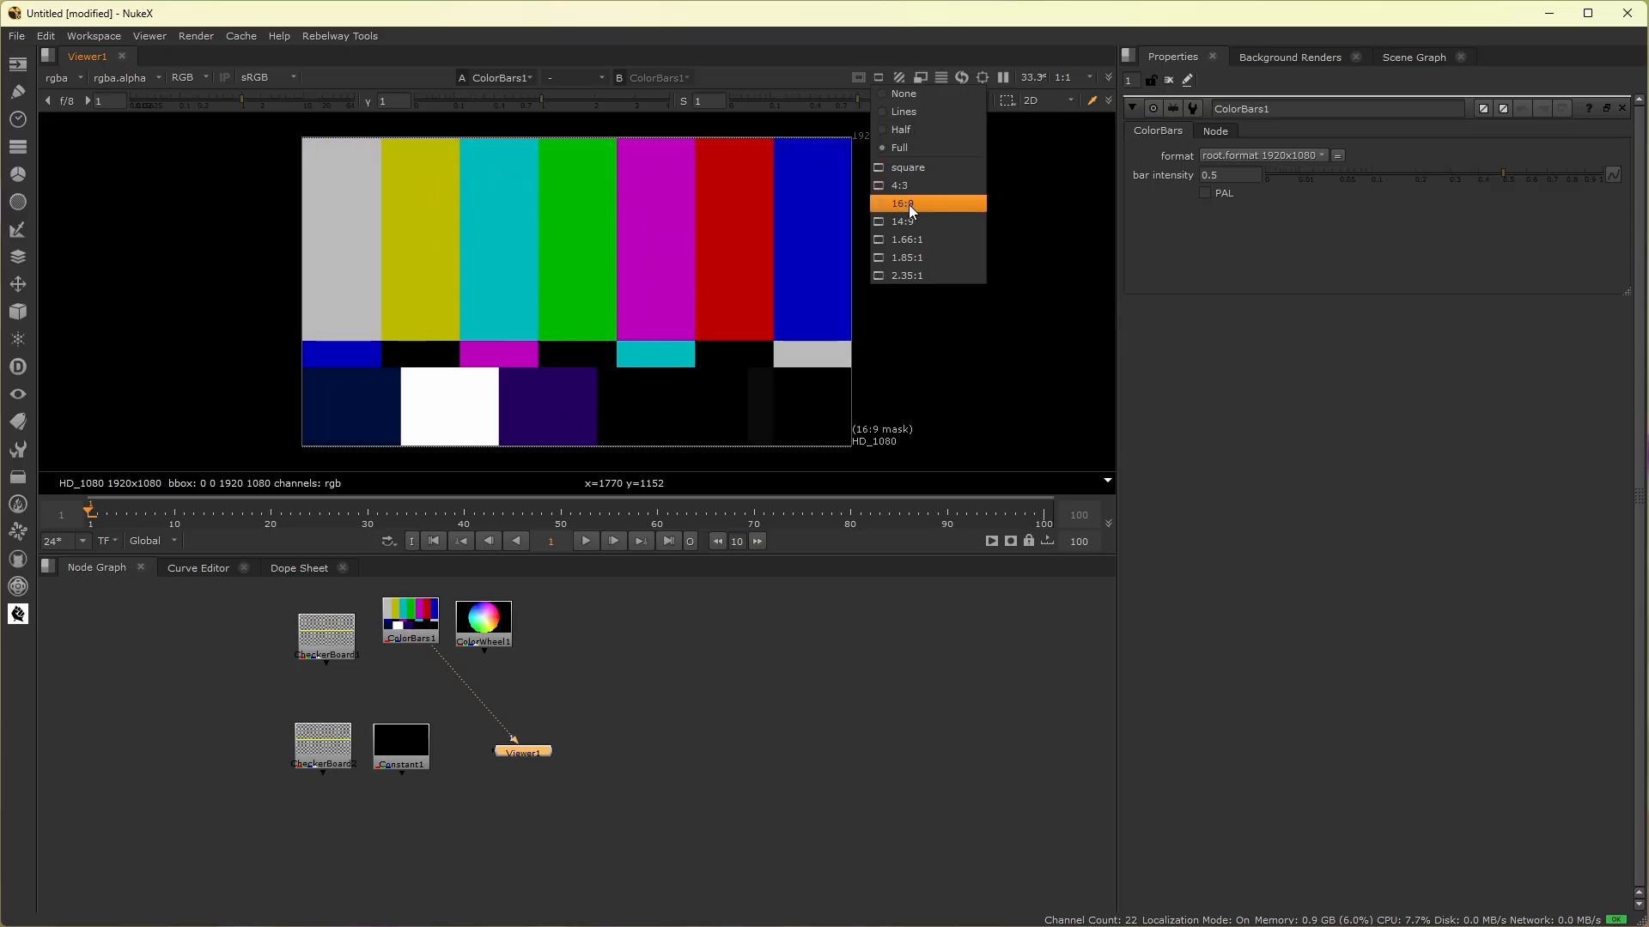
click(910, 224)
click(910, 244)
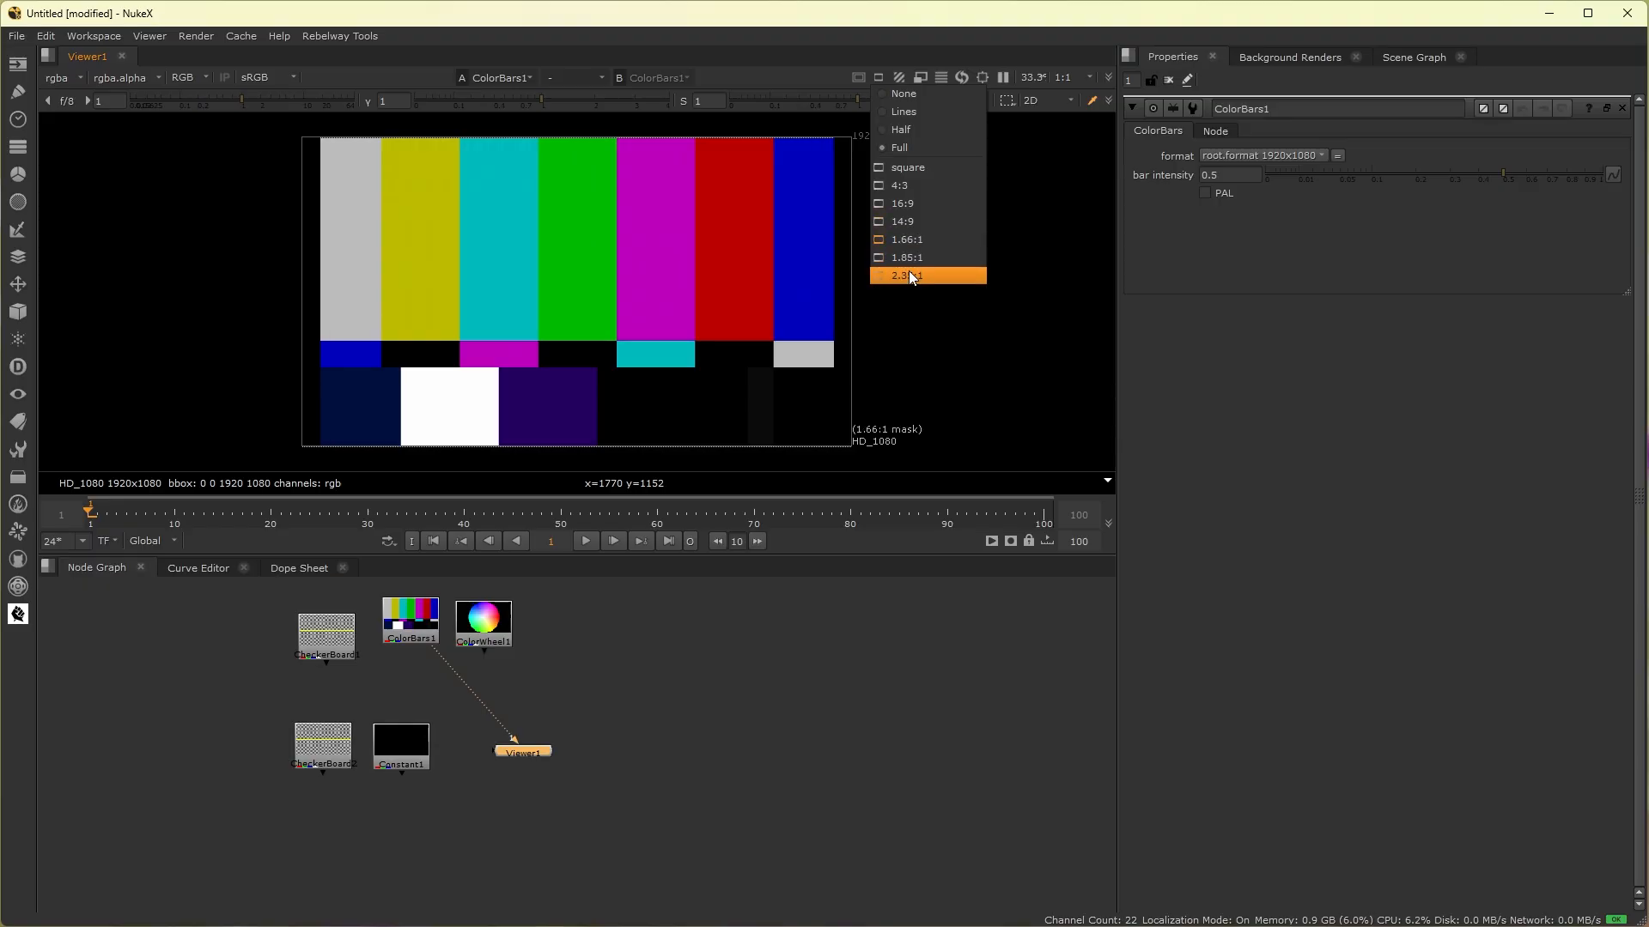
click(909, 256)
click(912, 277)
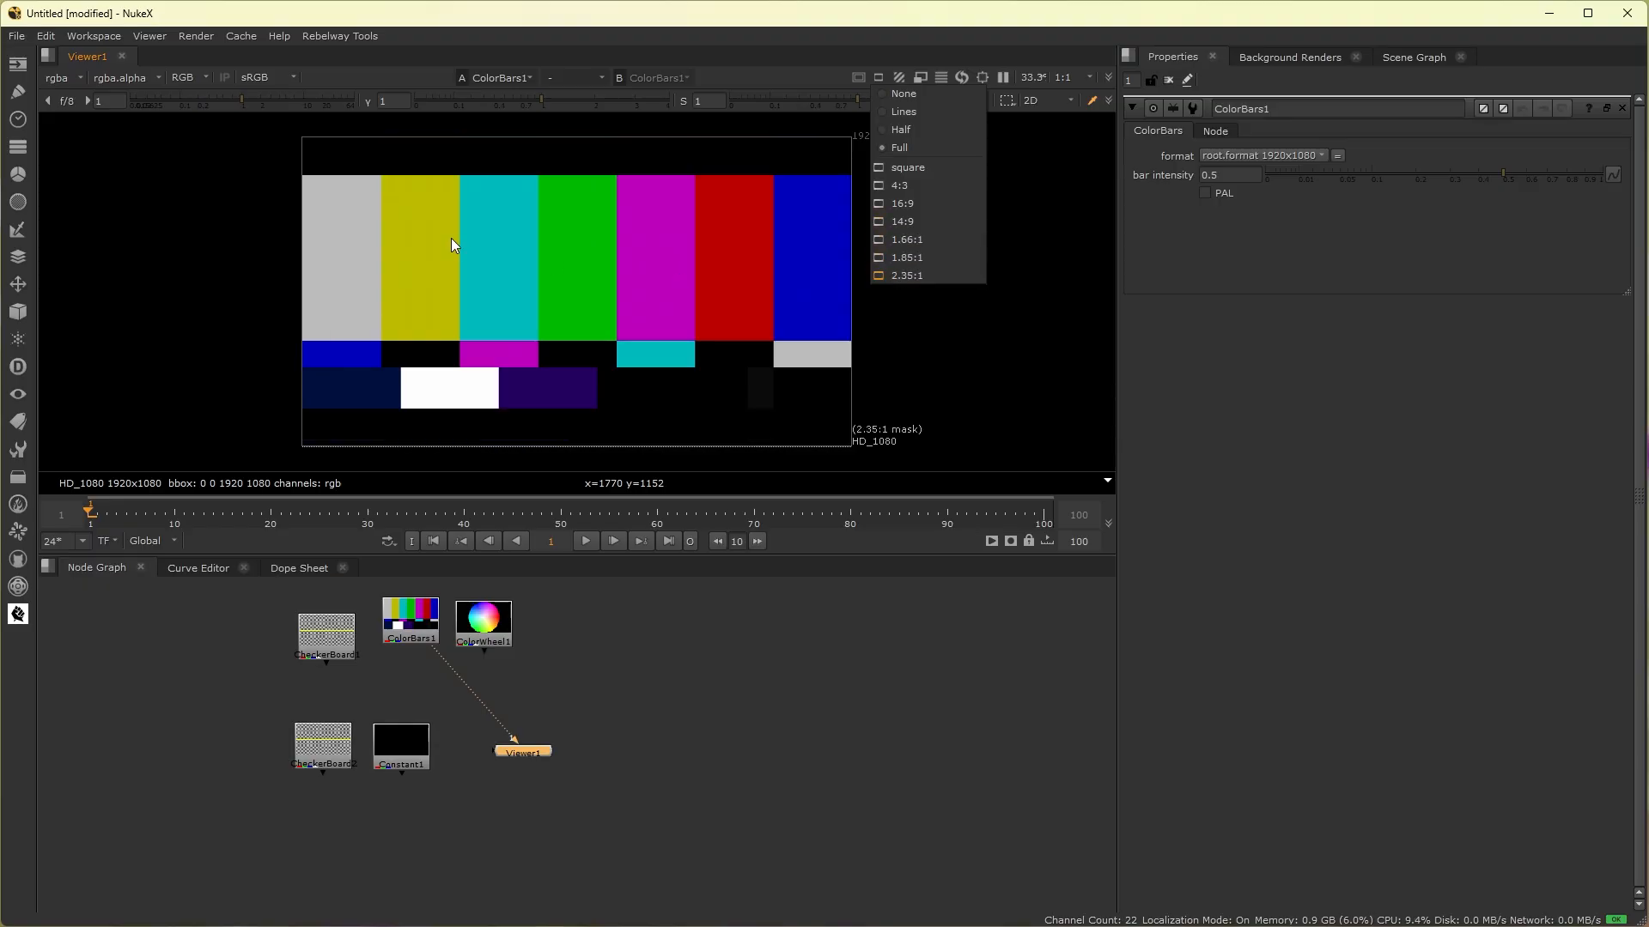
click(912, 100)
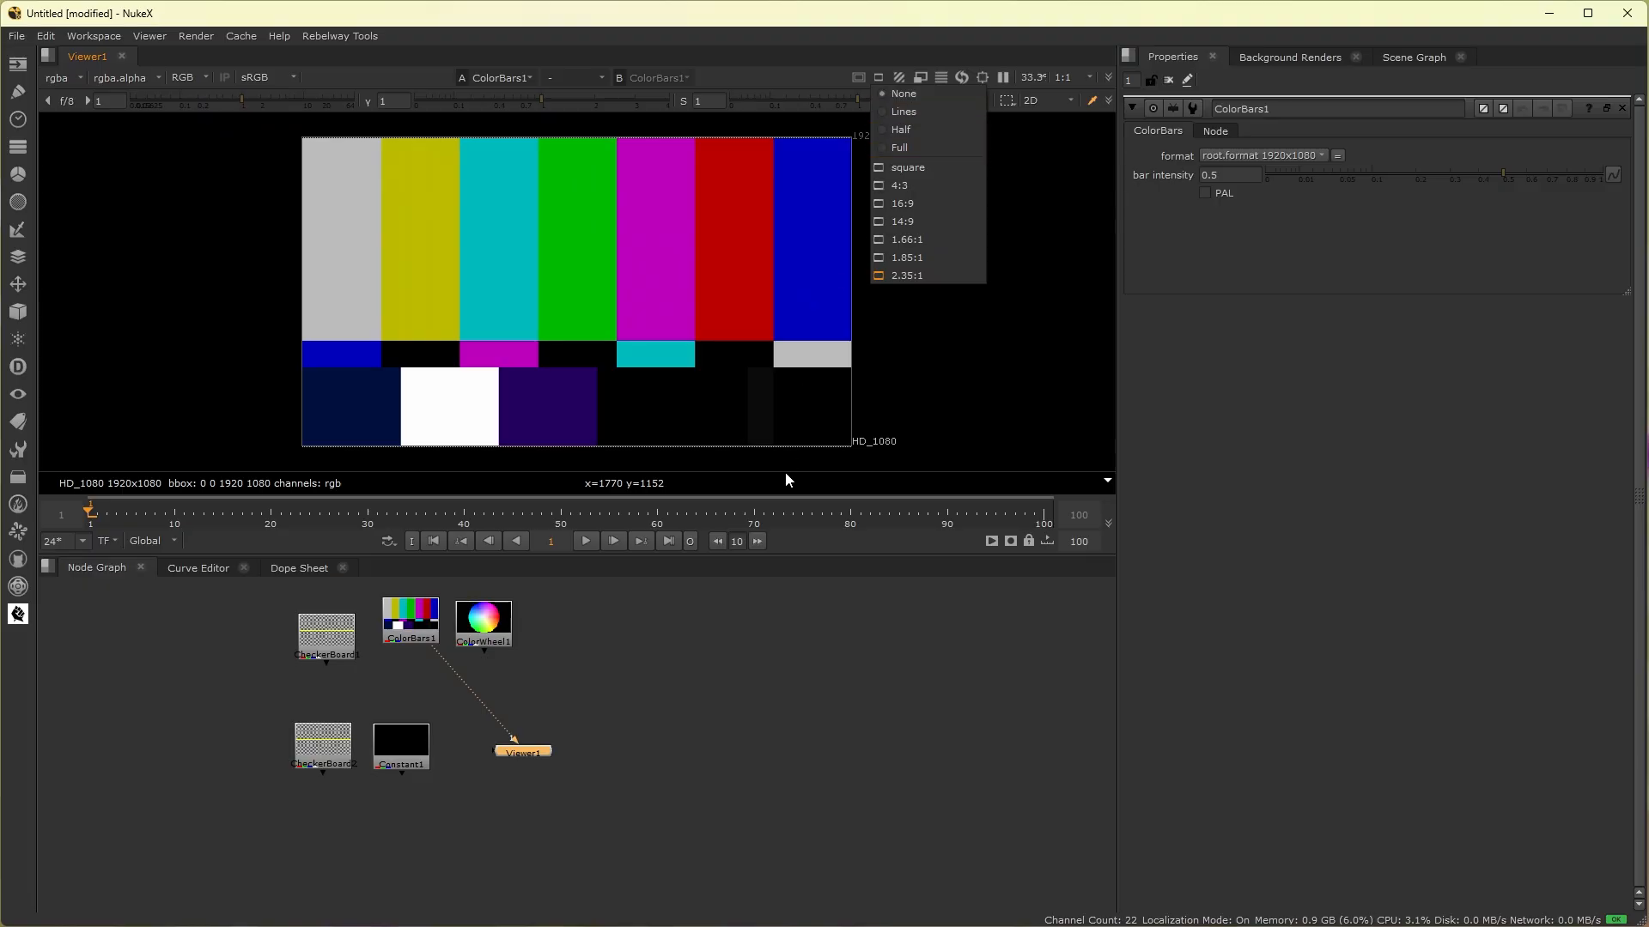
click(761, 615)
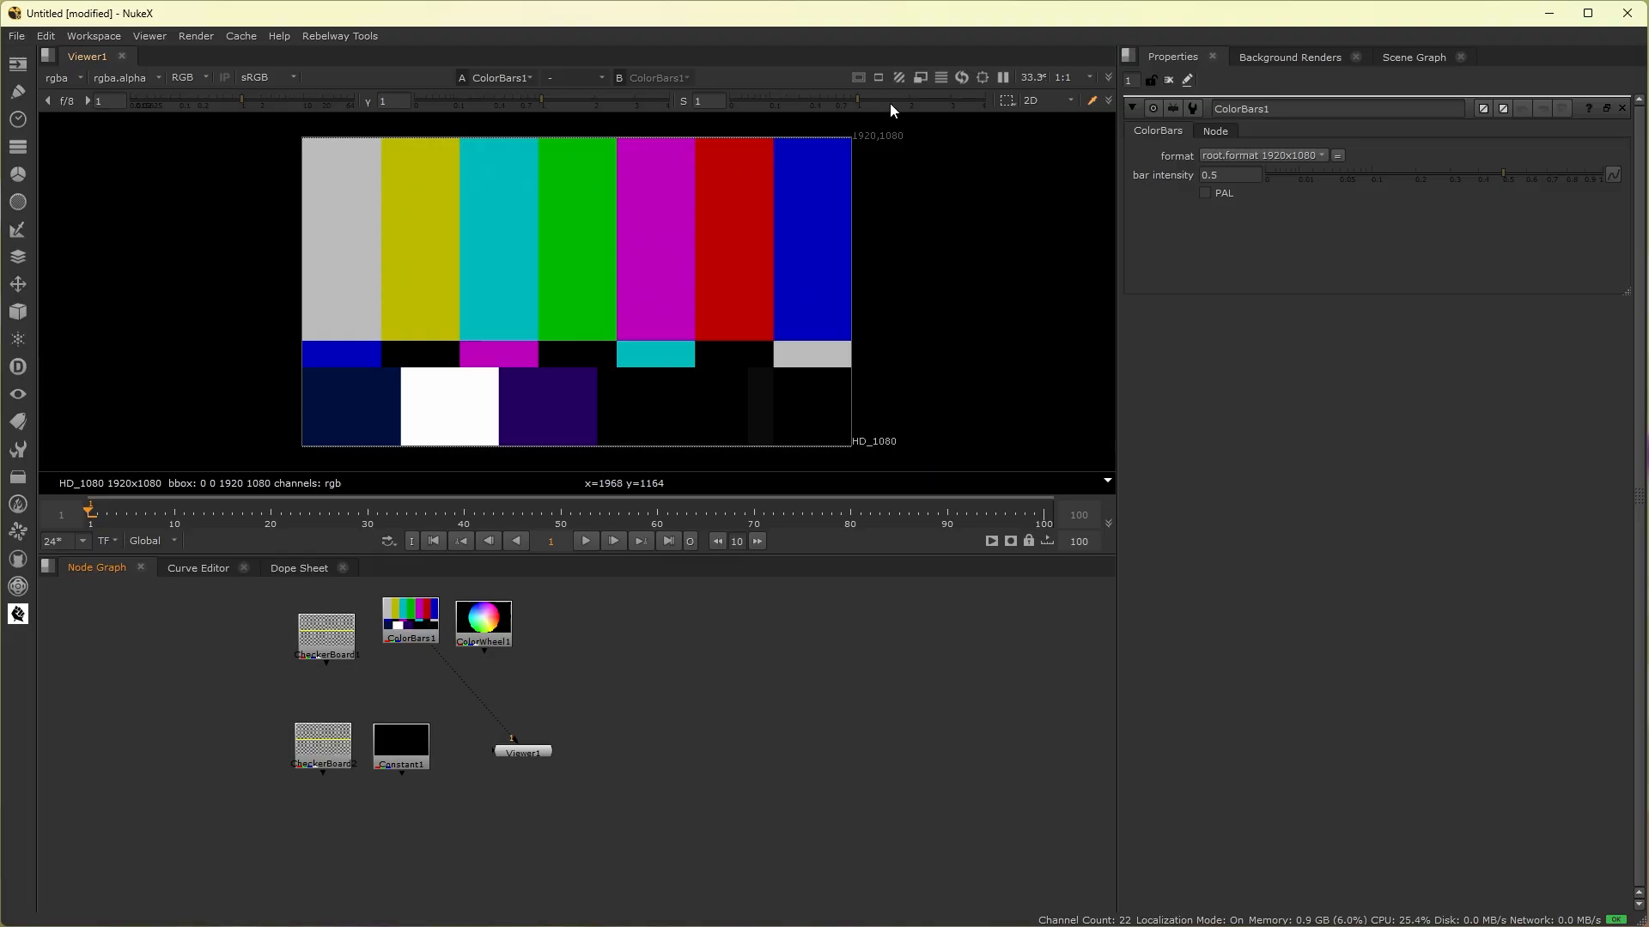
Step: Toggle proxy mode on and off in the Viewer, leave it on, and open the Project Settings
click(920, 78)
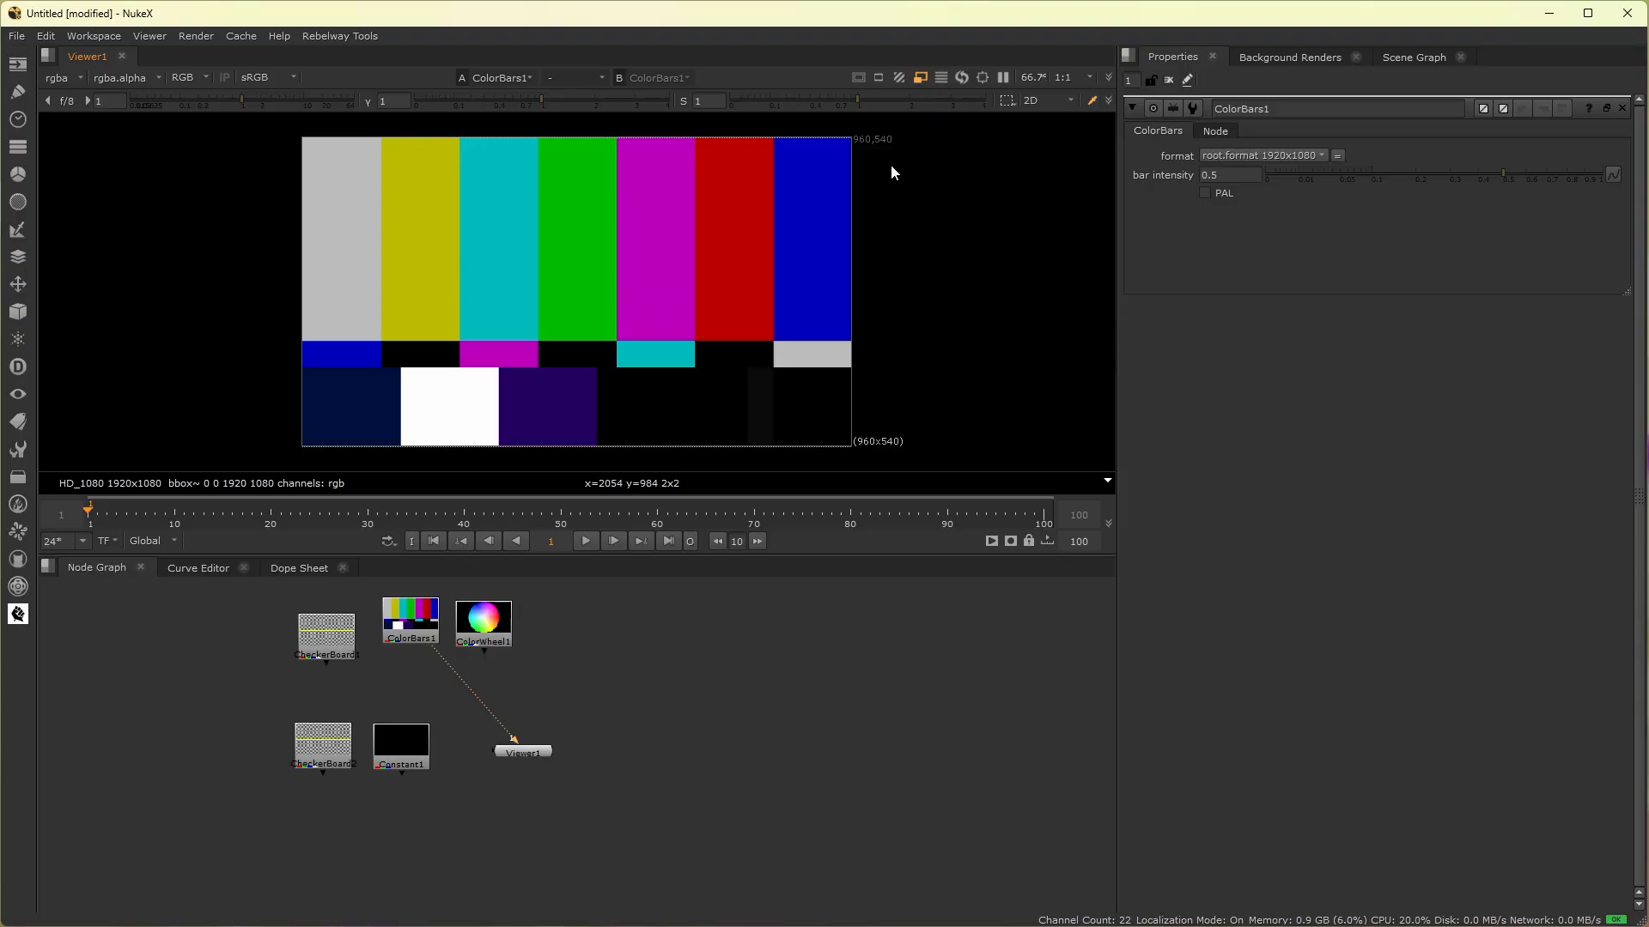
click(919, 77)
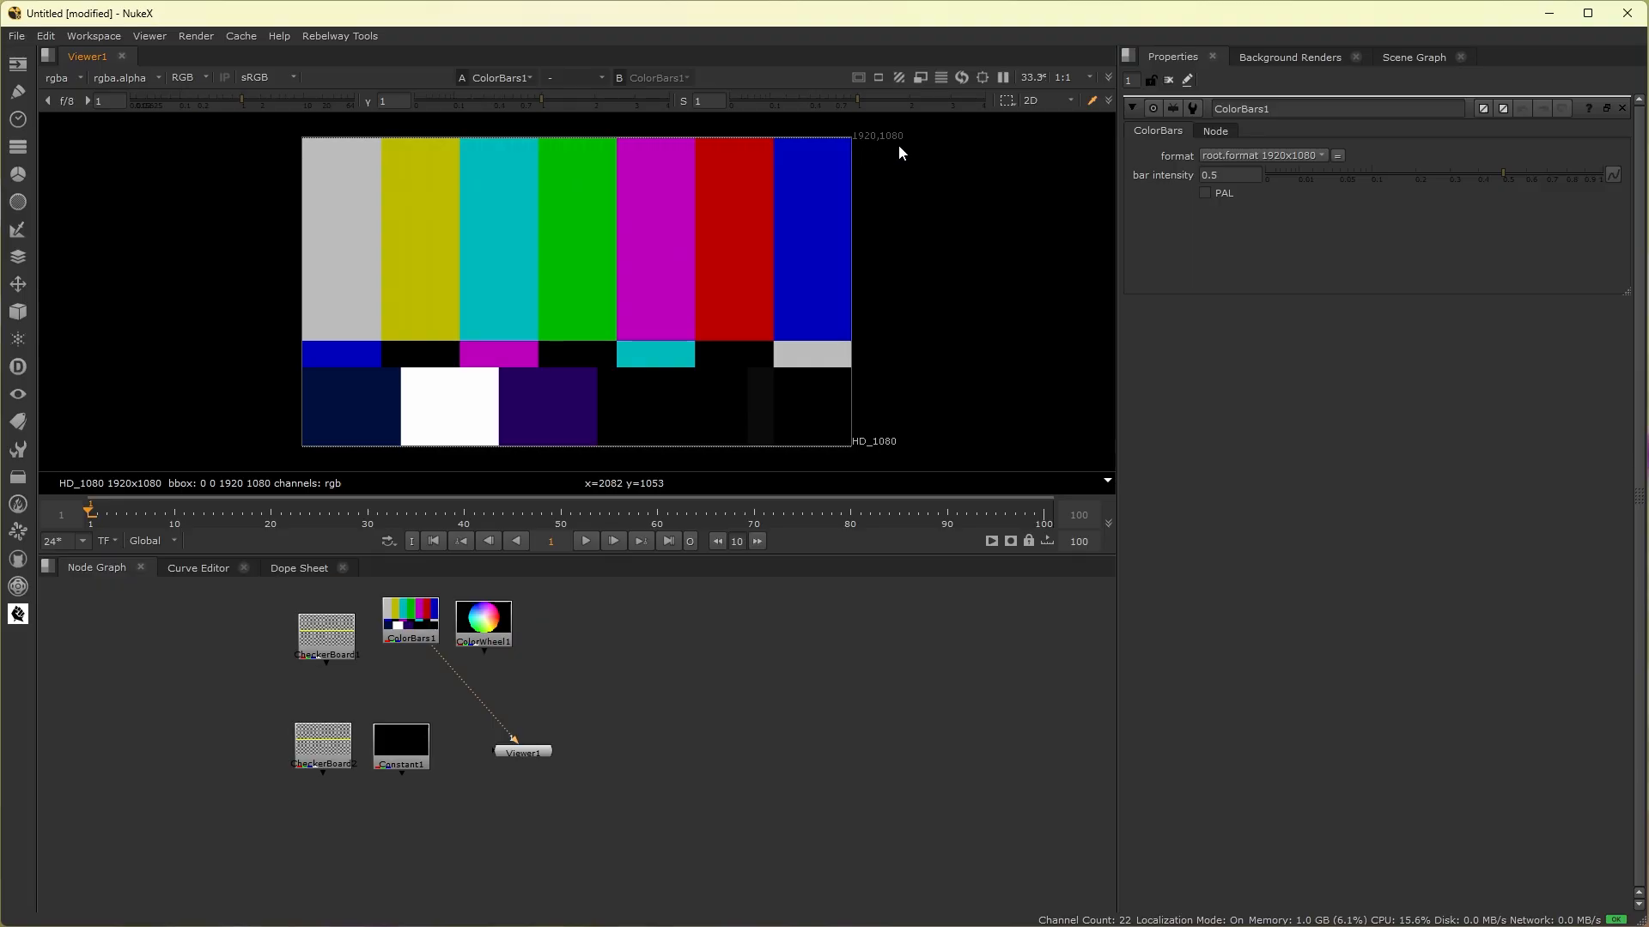
click(915, 78)
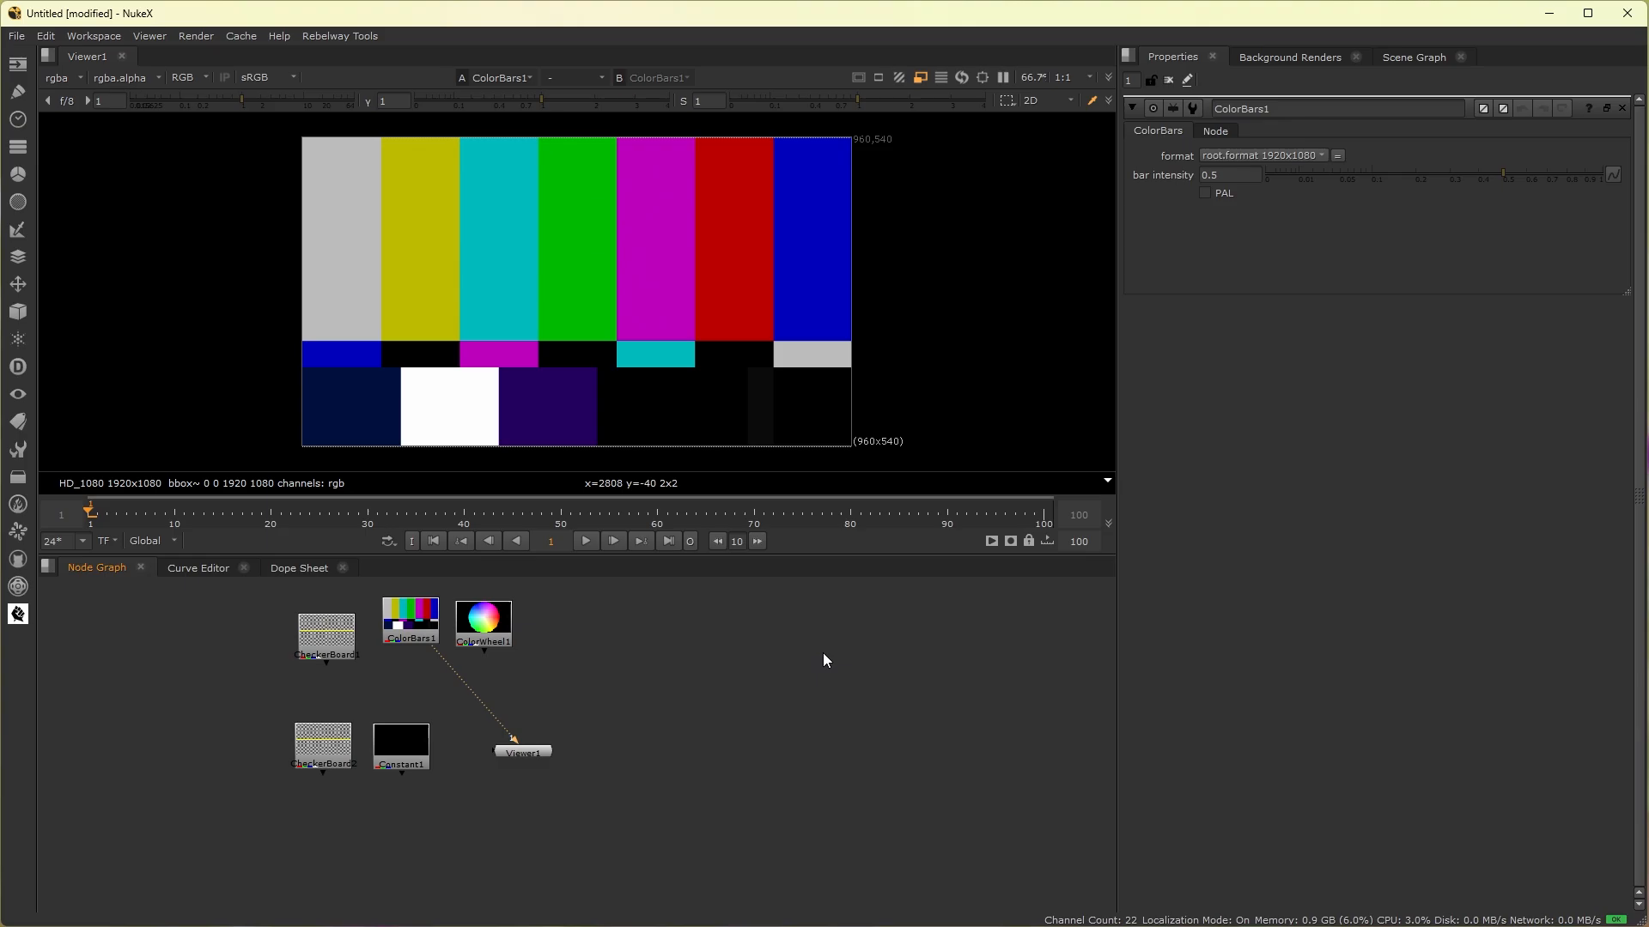
key(s)
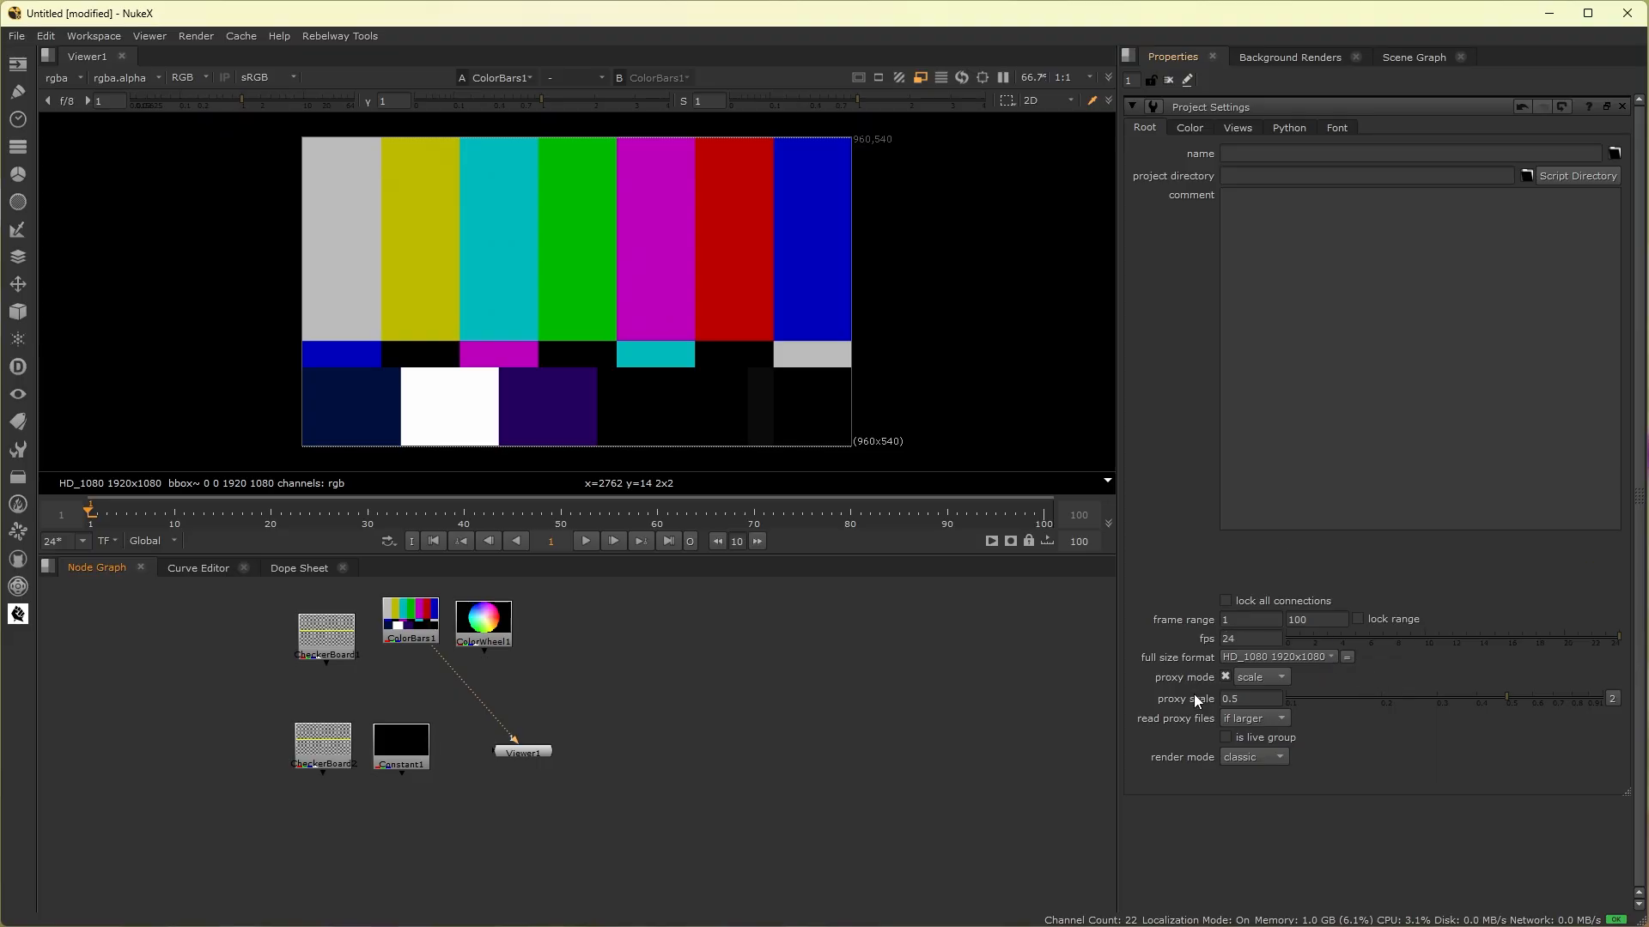
Step: Try a proxy scale of 0.1 in the Project Settings and set it back to 0.5
click(1241, 698)
text(1)
key(Return)
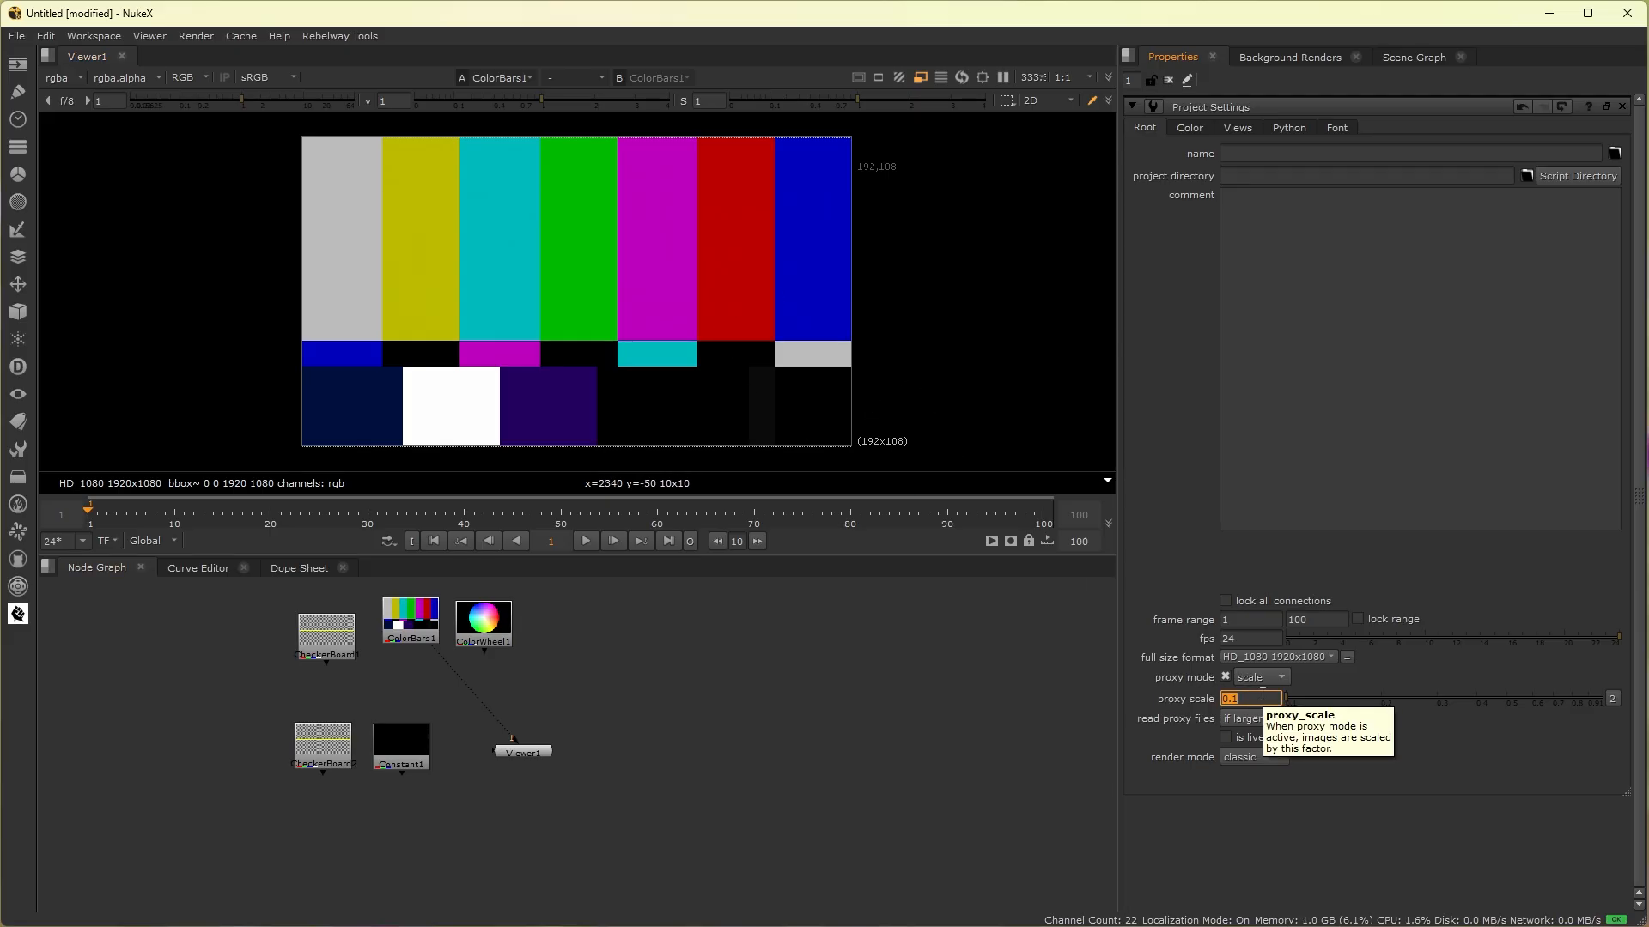
text(.5)
key(Return)
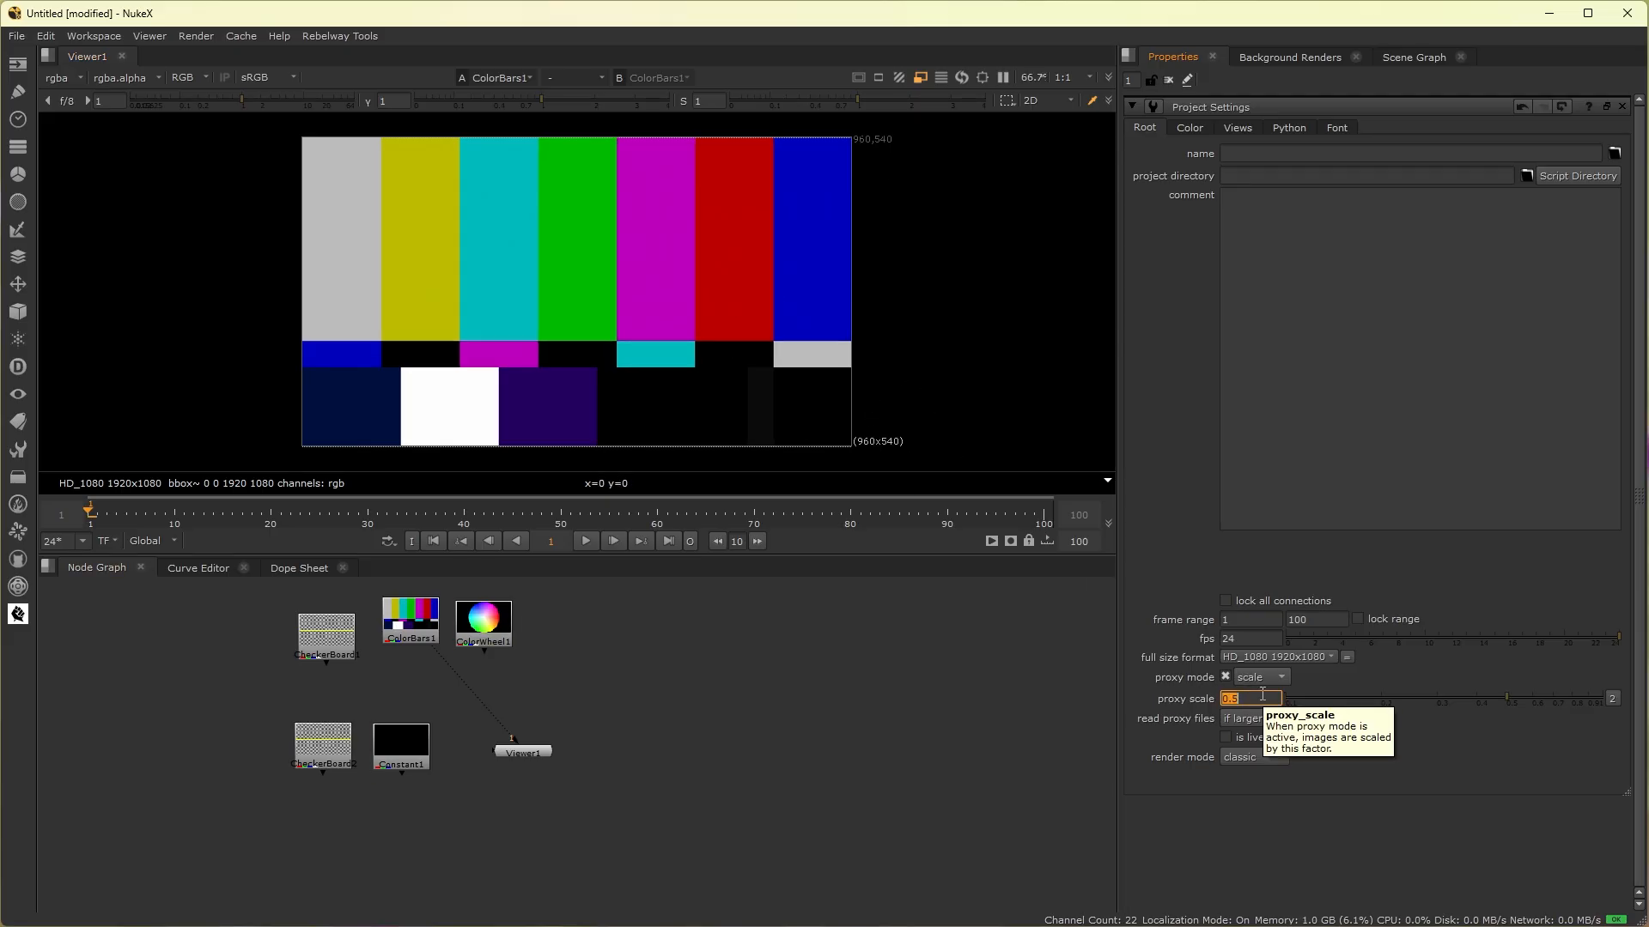
click(906, 692)
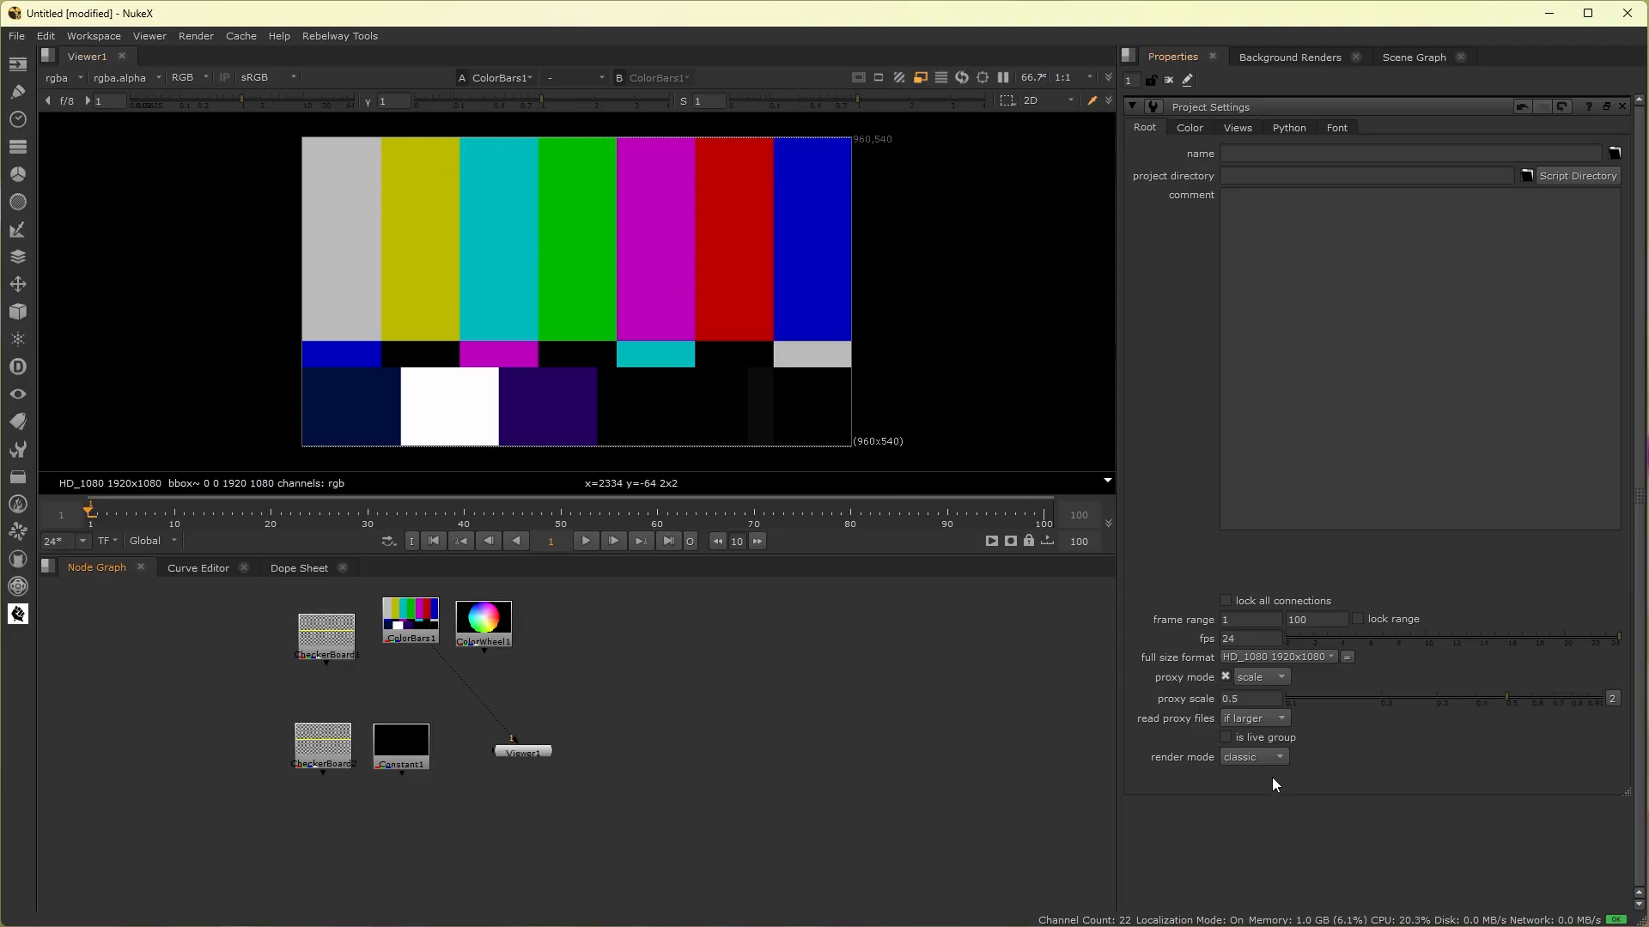
Step: Switch the project's proxy mode to format and return it to scale
click(1278, 678)
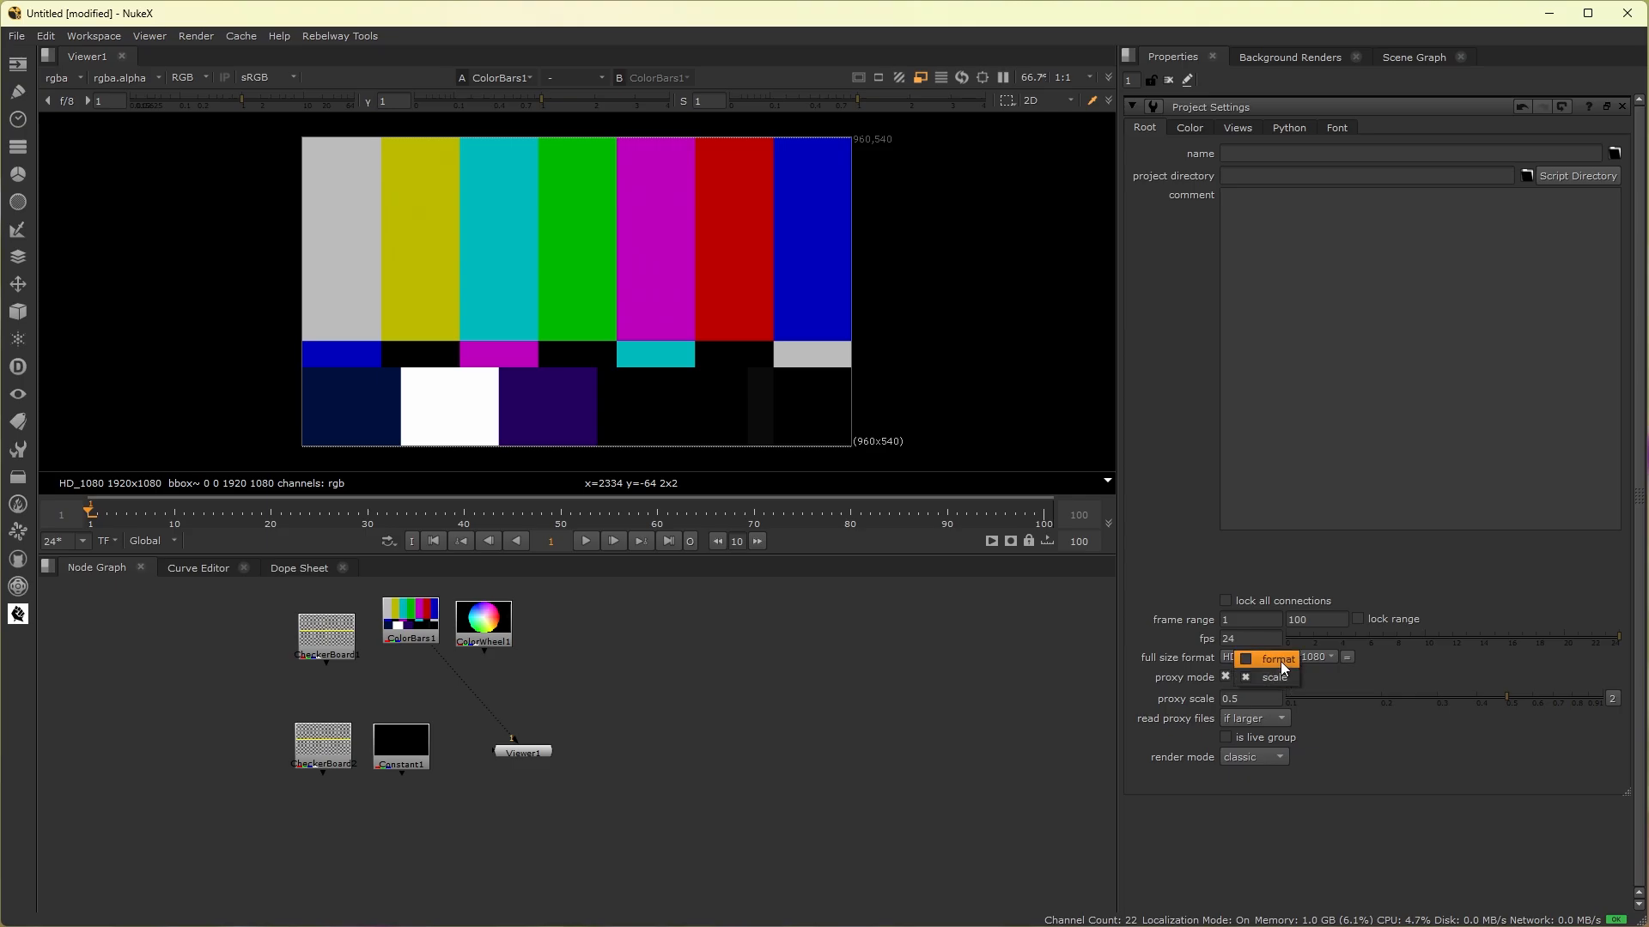
click(1281, 661)
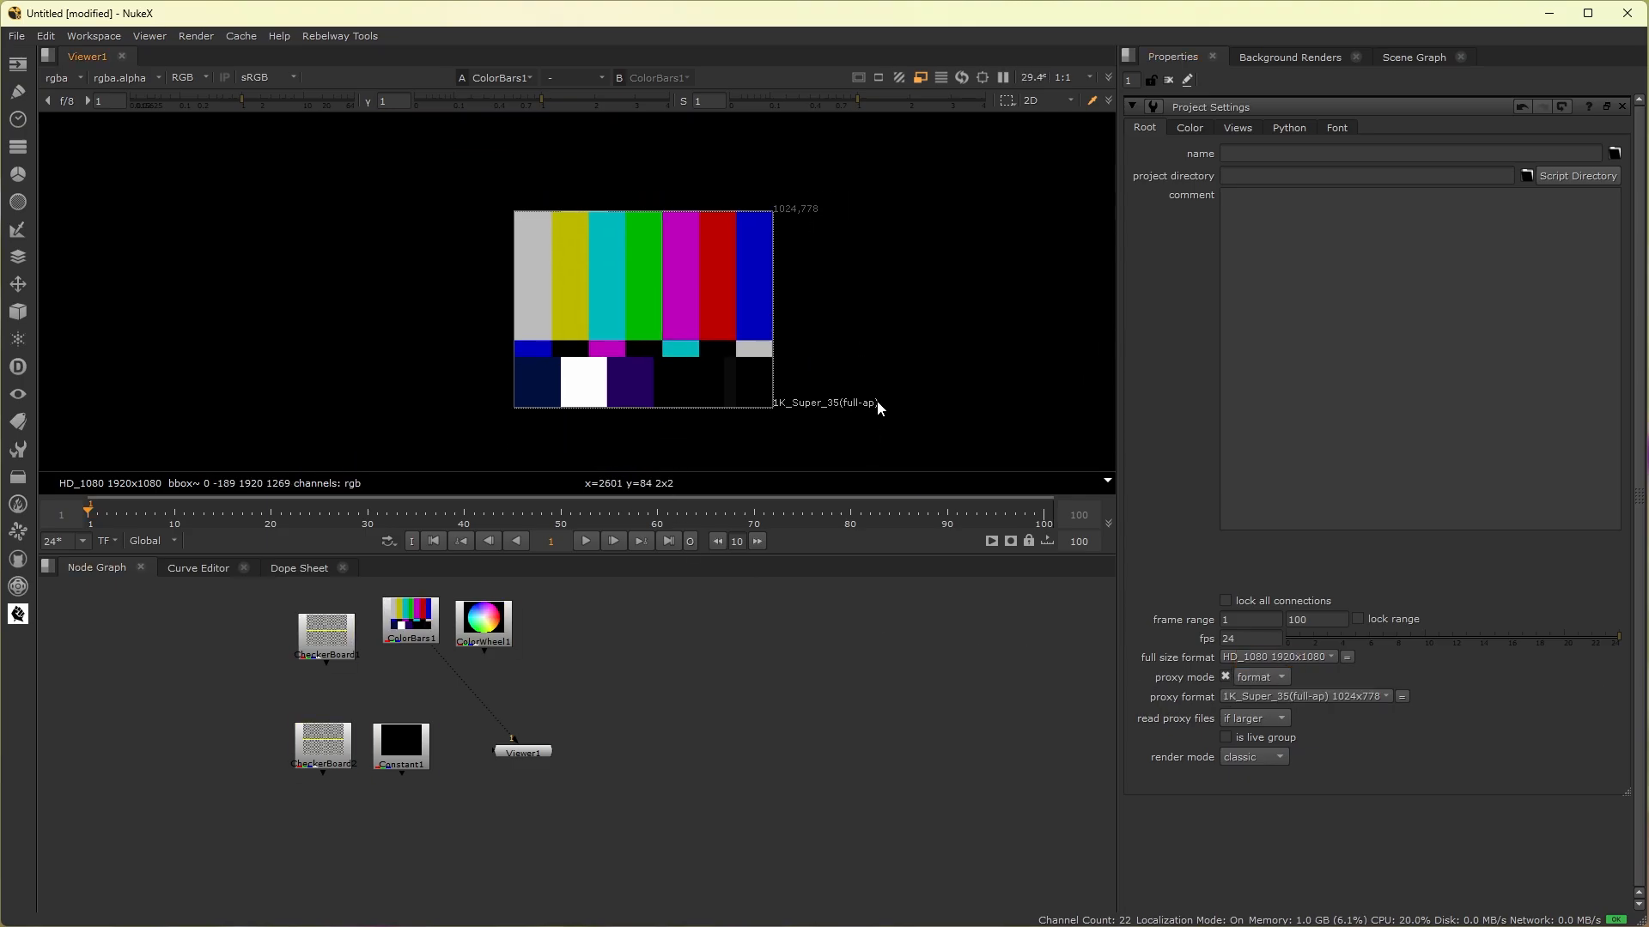
click(1259, 676)
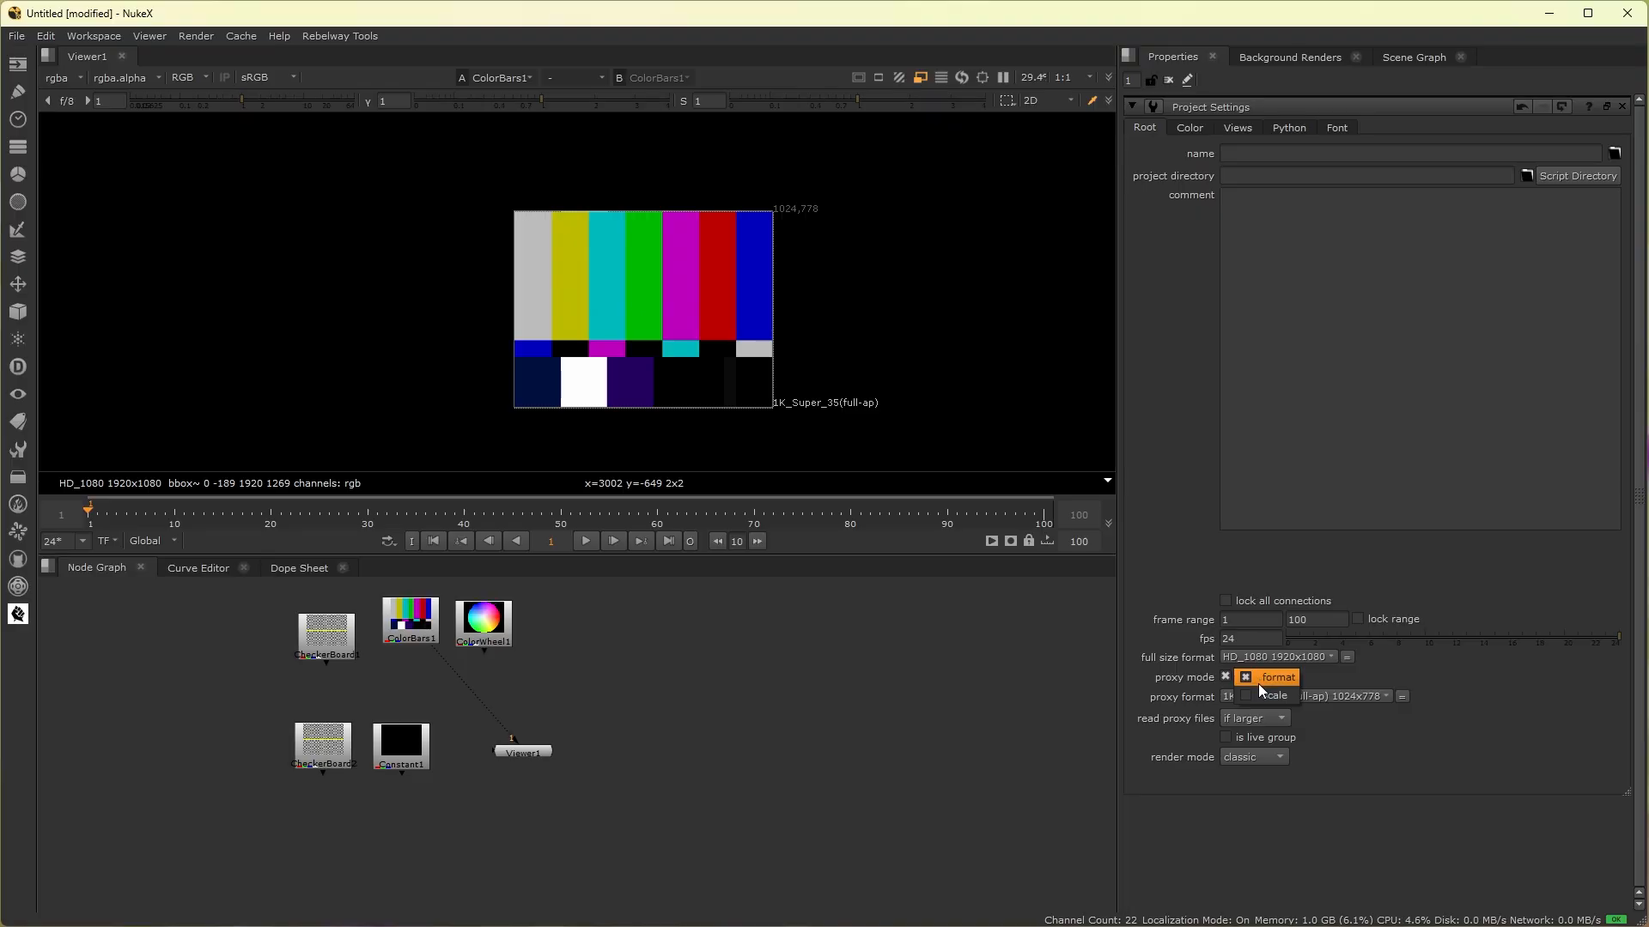
click(1259, 683)
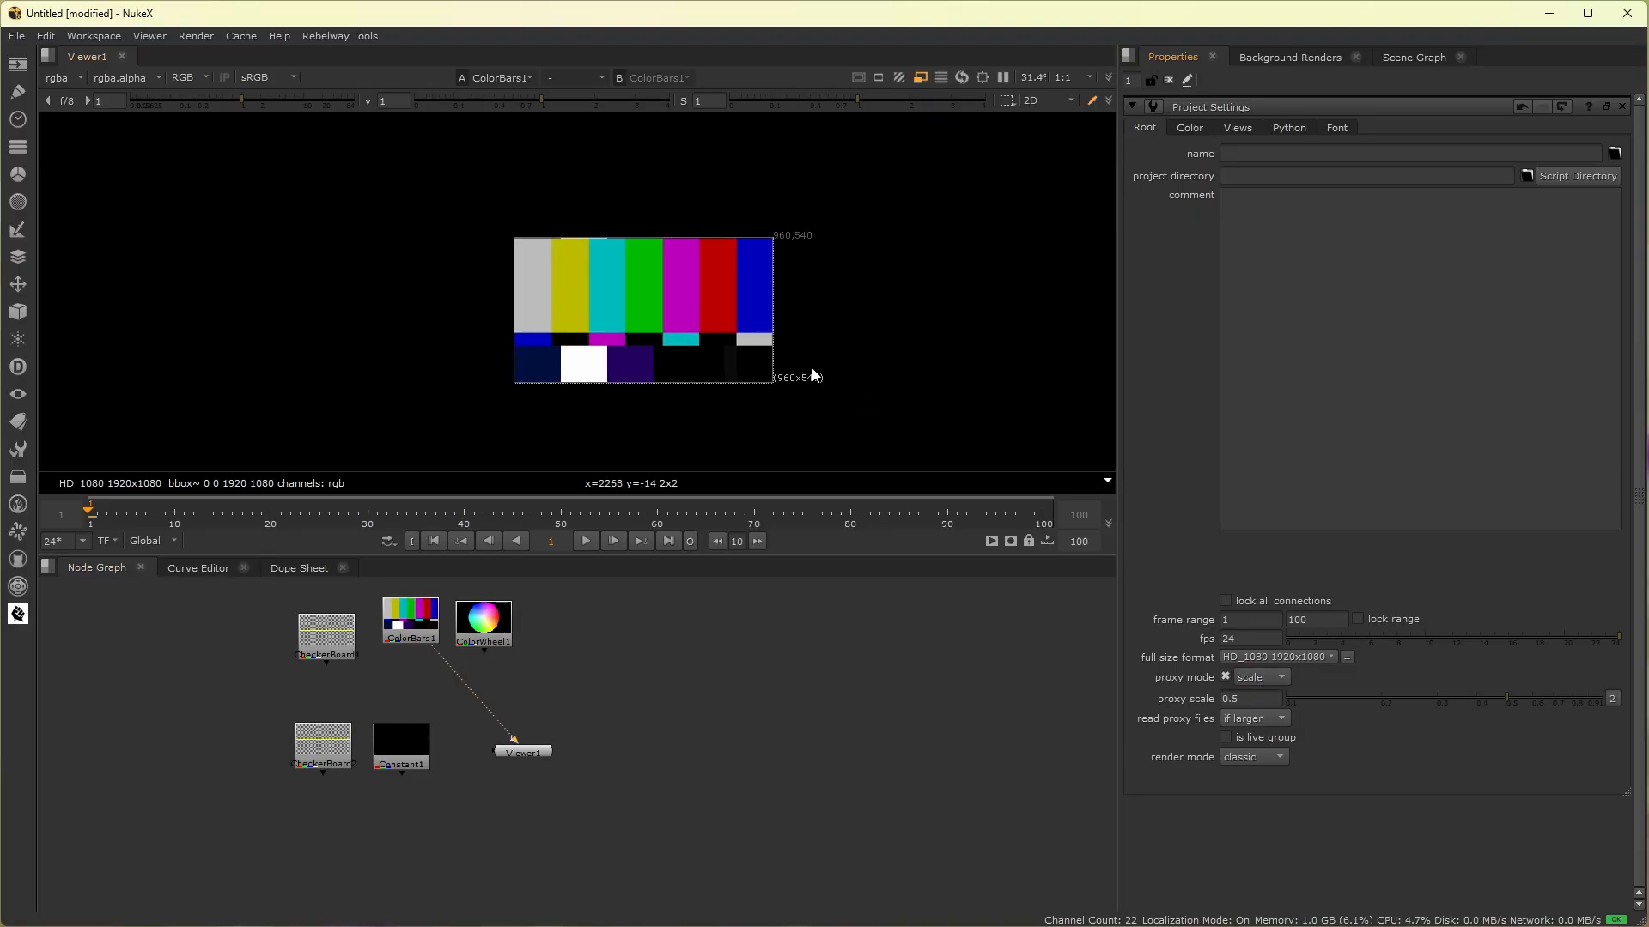
Step: Zoom far out and pan away from the color bars in the Viewer, refitting the image to the view each time
scroll(659, 333, down, 15)
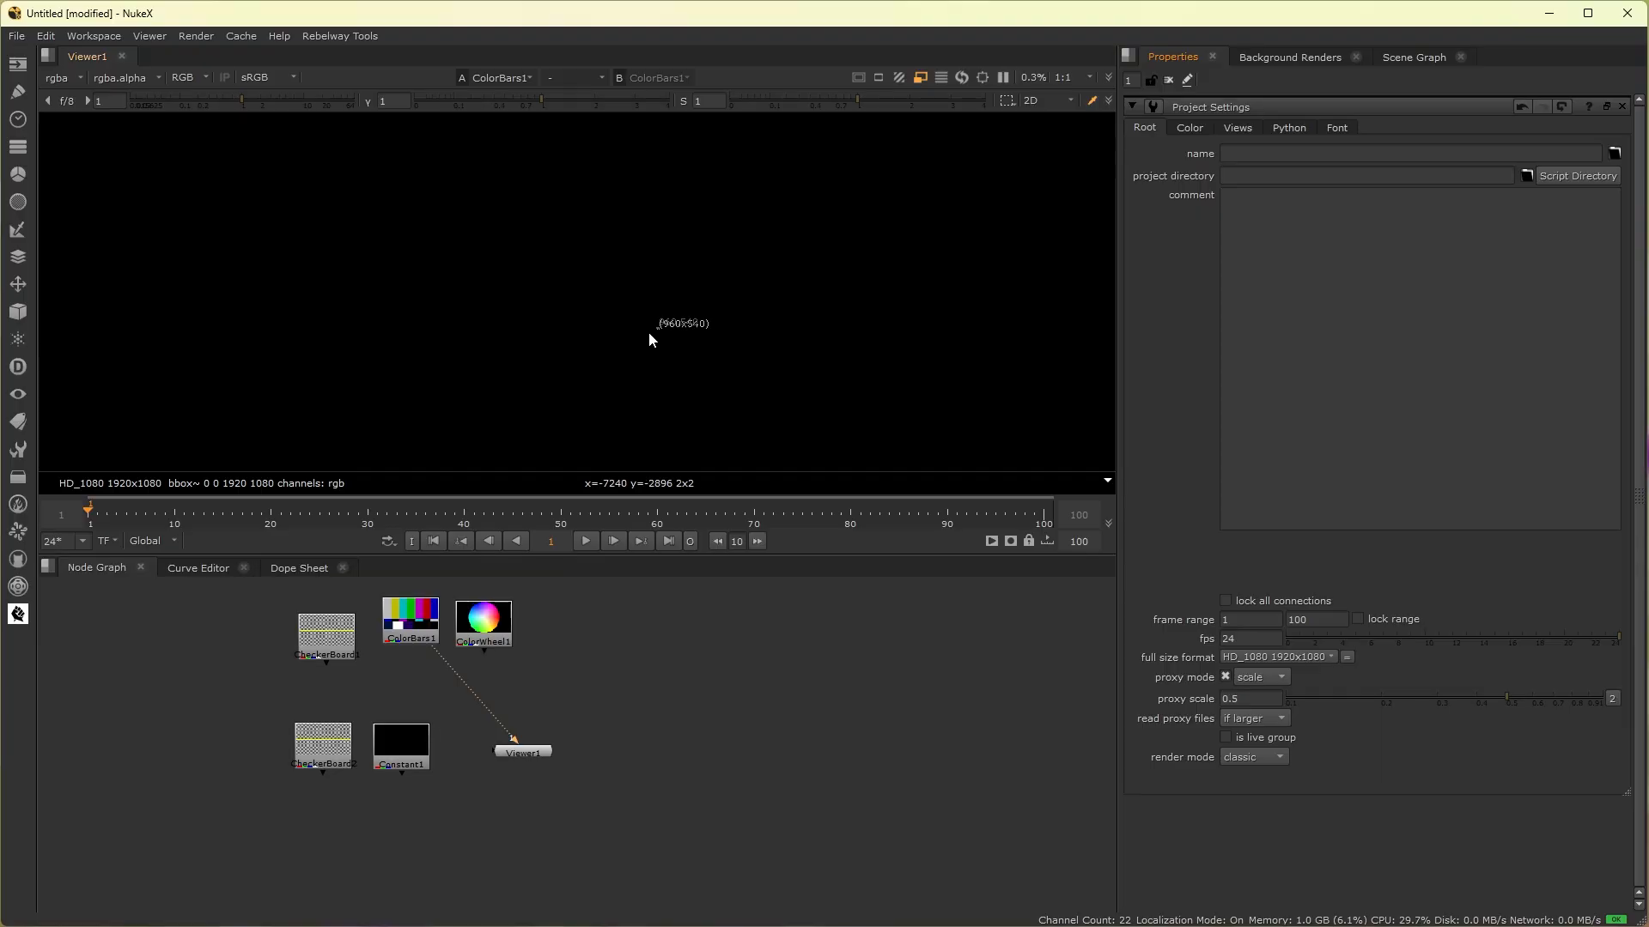
scroll(646, 332, down, 2)
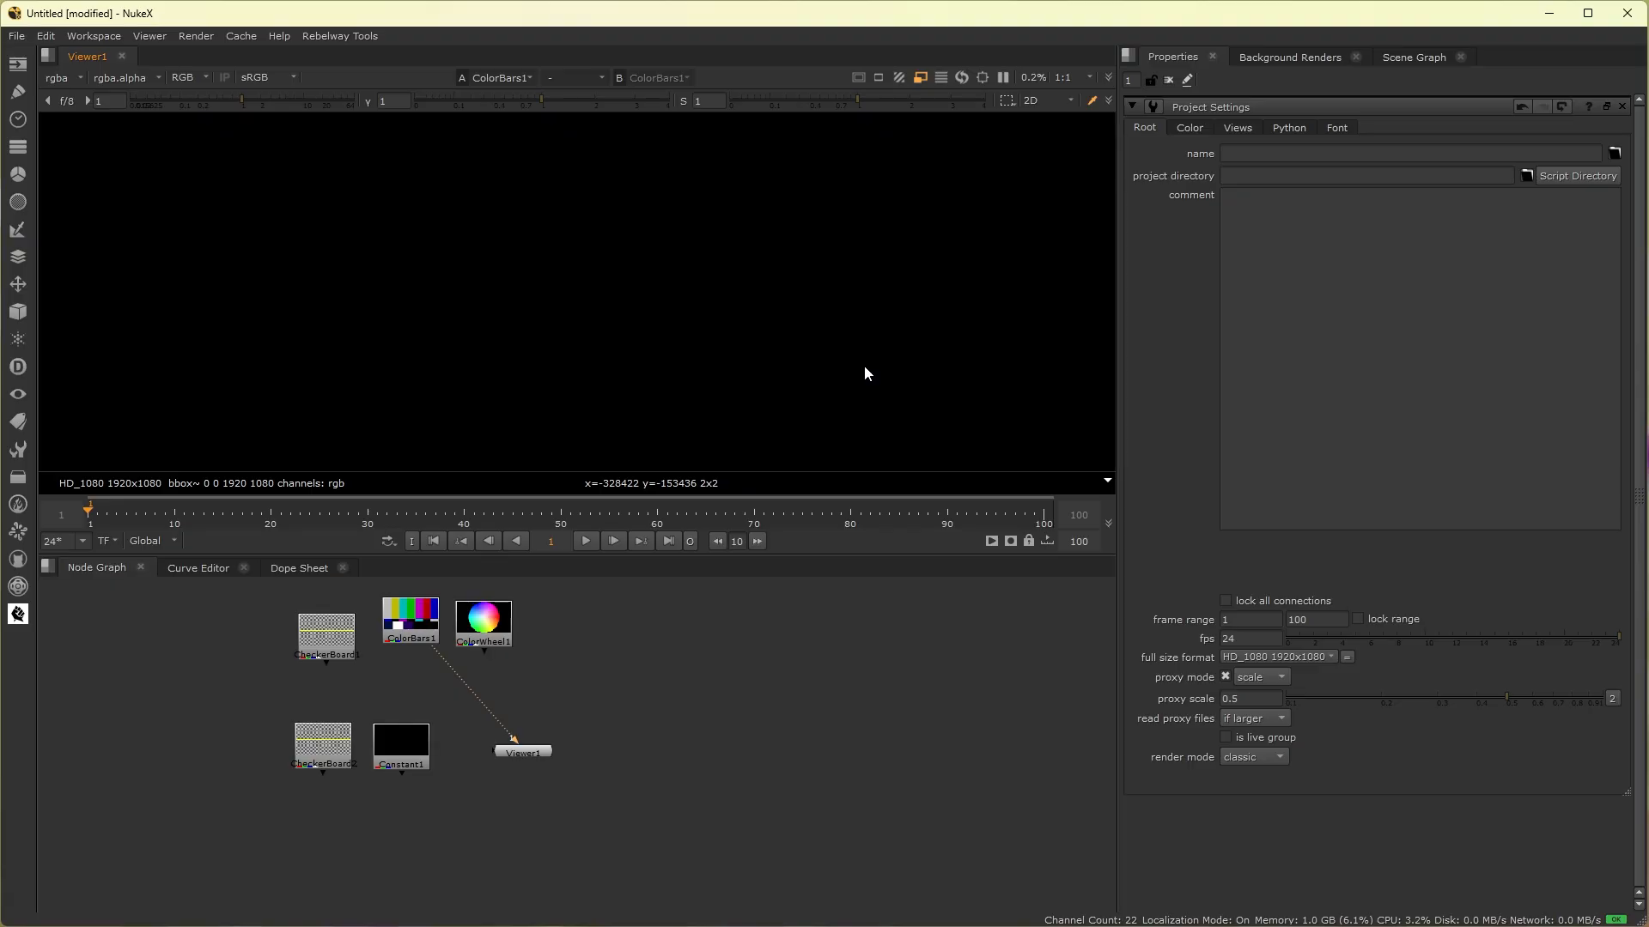
key(f)
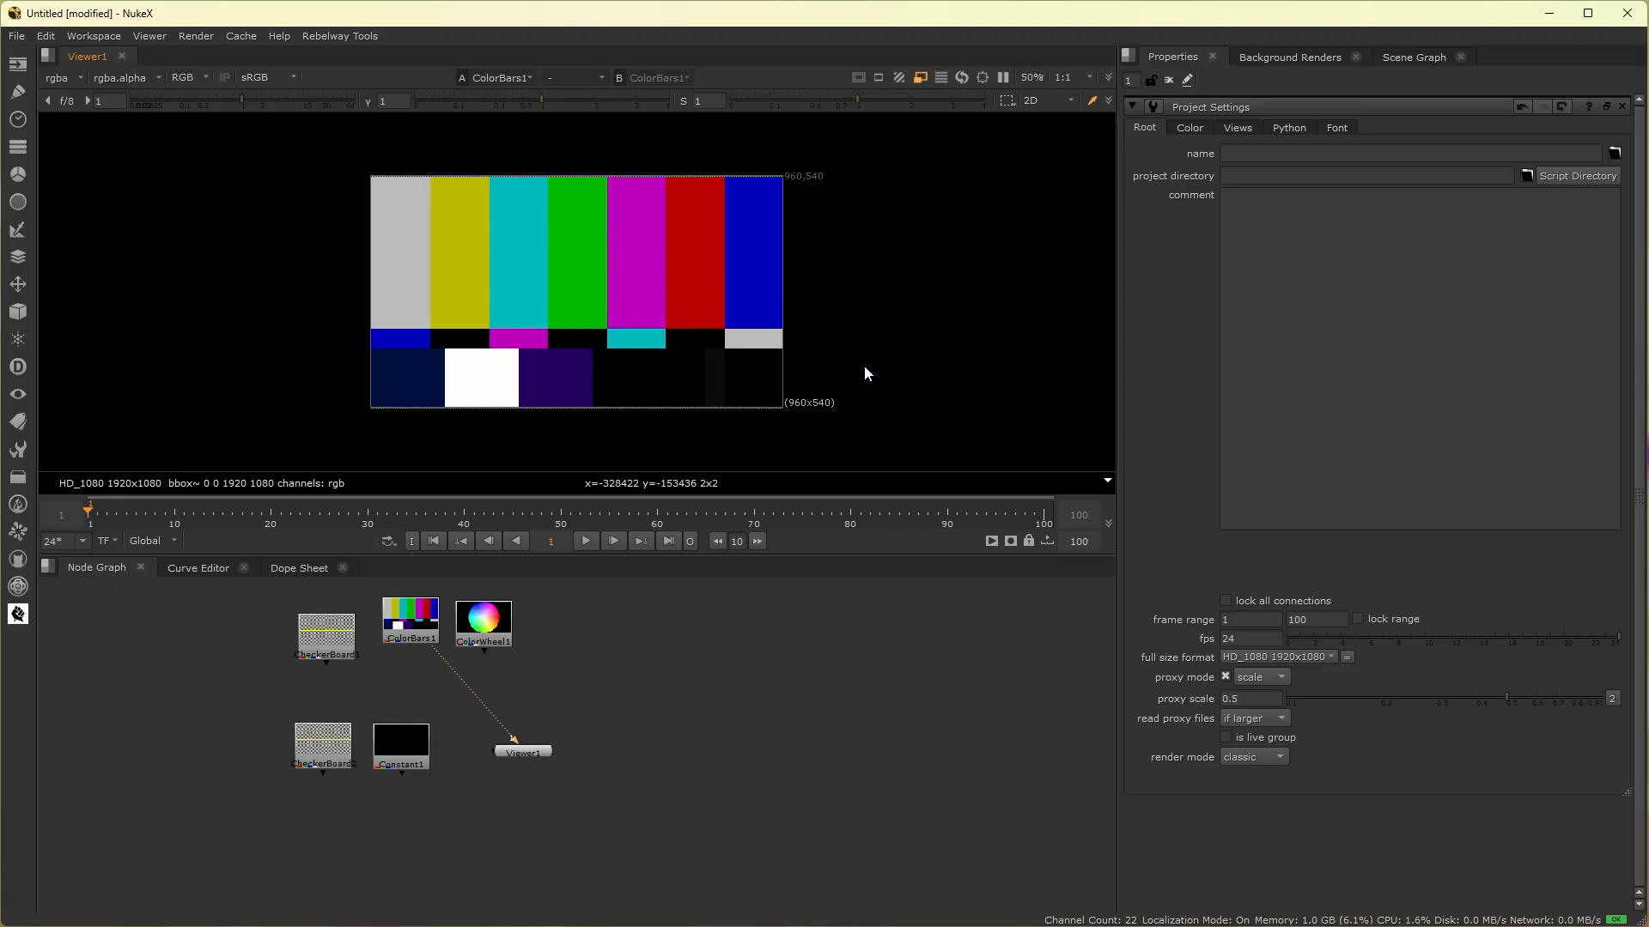
scroll(517, 268, down, 10)
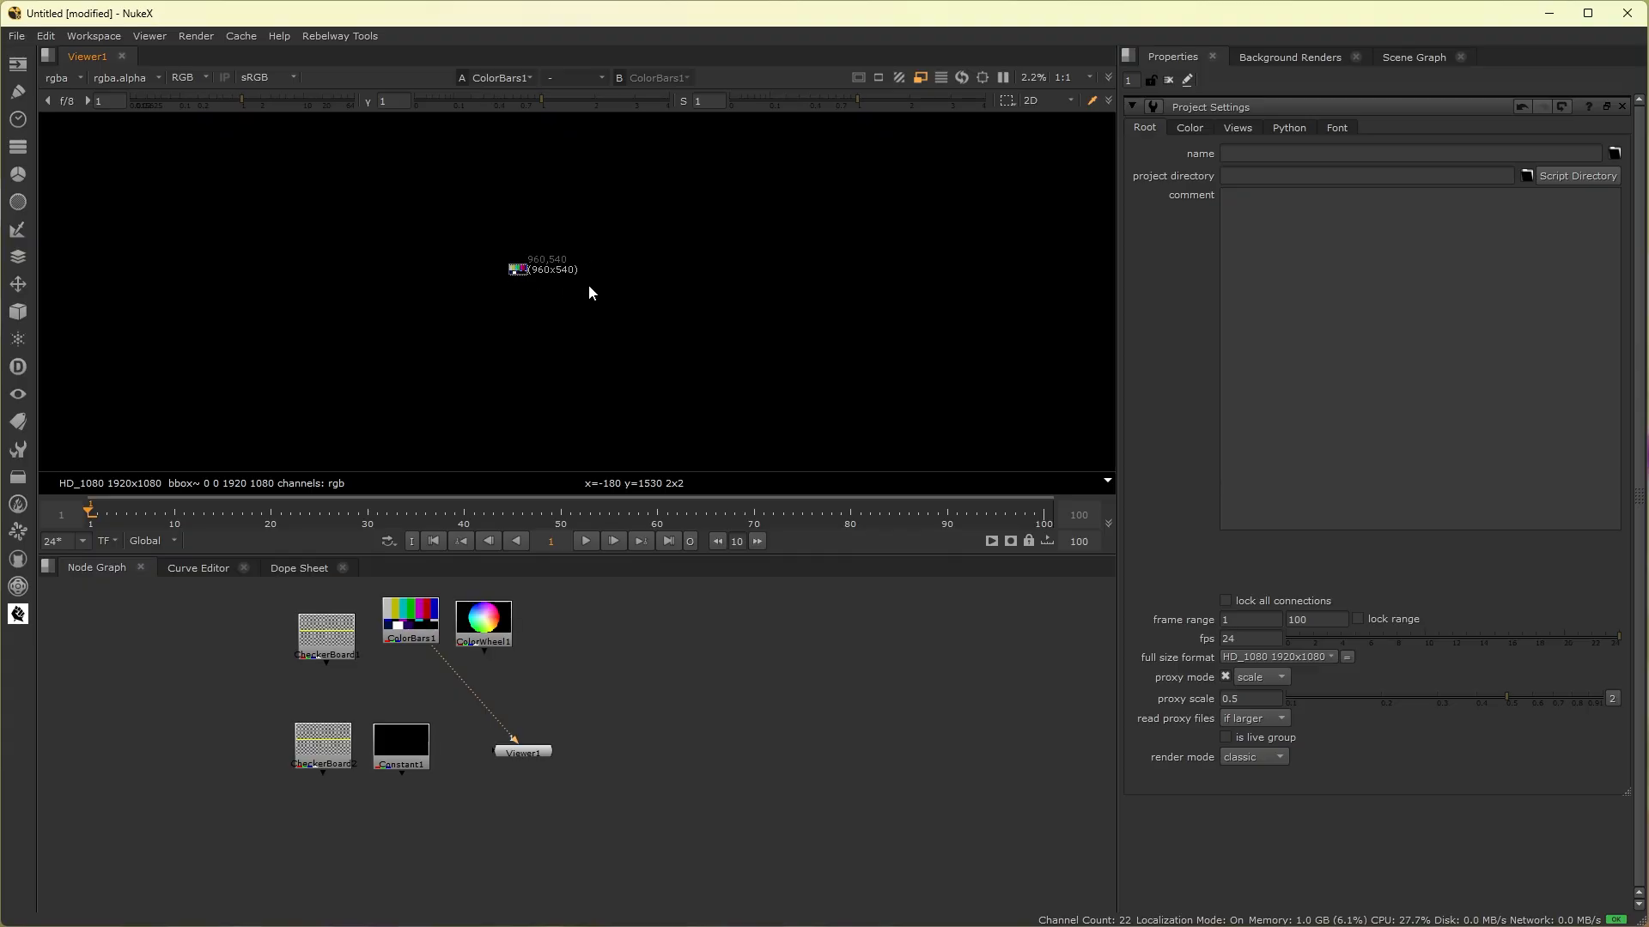
middle_drag(452, 277, 1301, 286)
key(f)
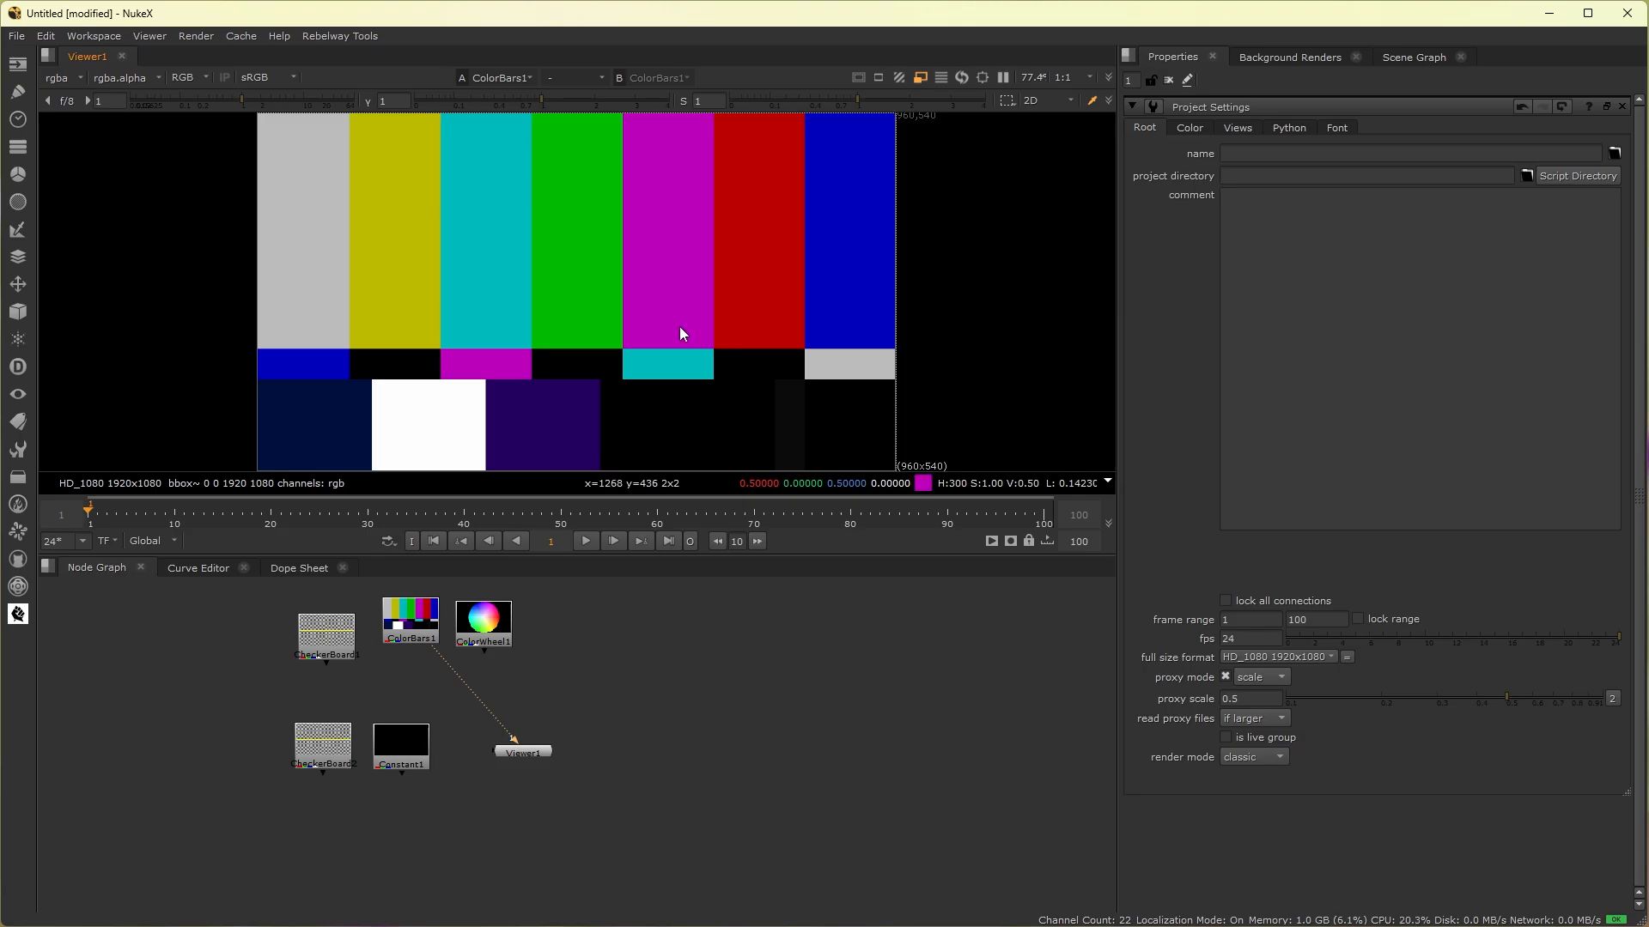
mouse_move(573, 482)
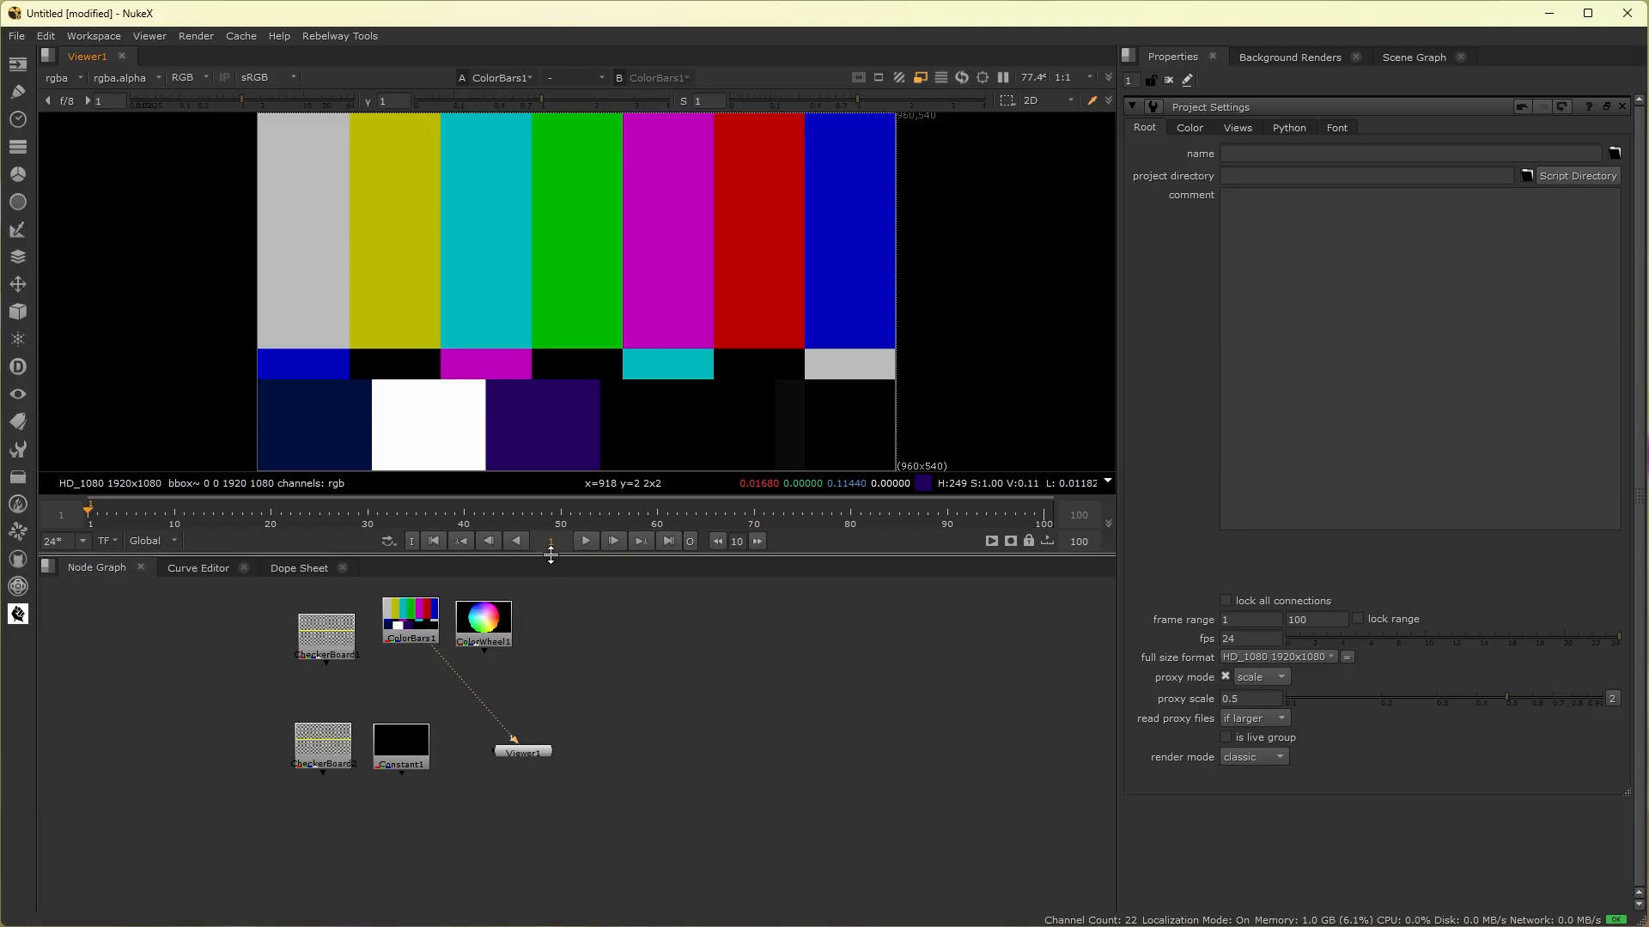
Step: Adjust the divider between the Viewer and the Node Graph to enlarge the Node Graph, and fit the color bars to the Viewer
drag(550, 555, 481, 513)
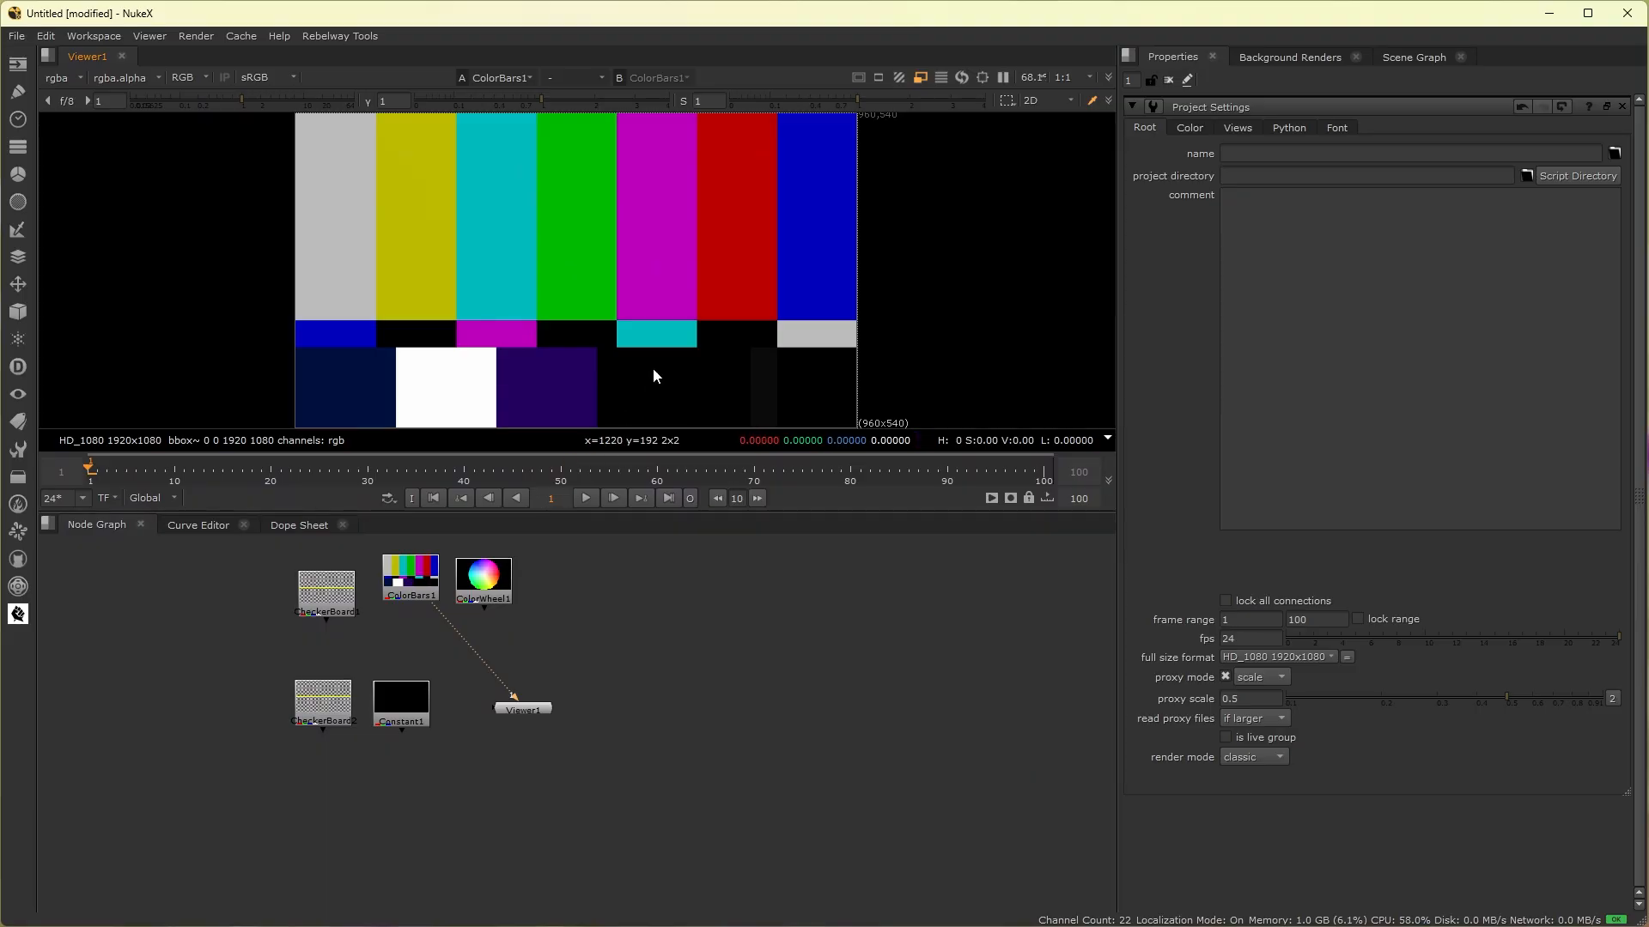
key(minus)
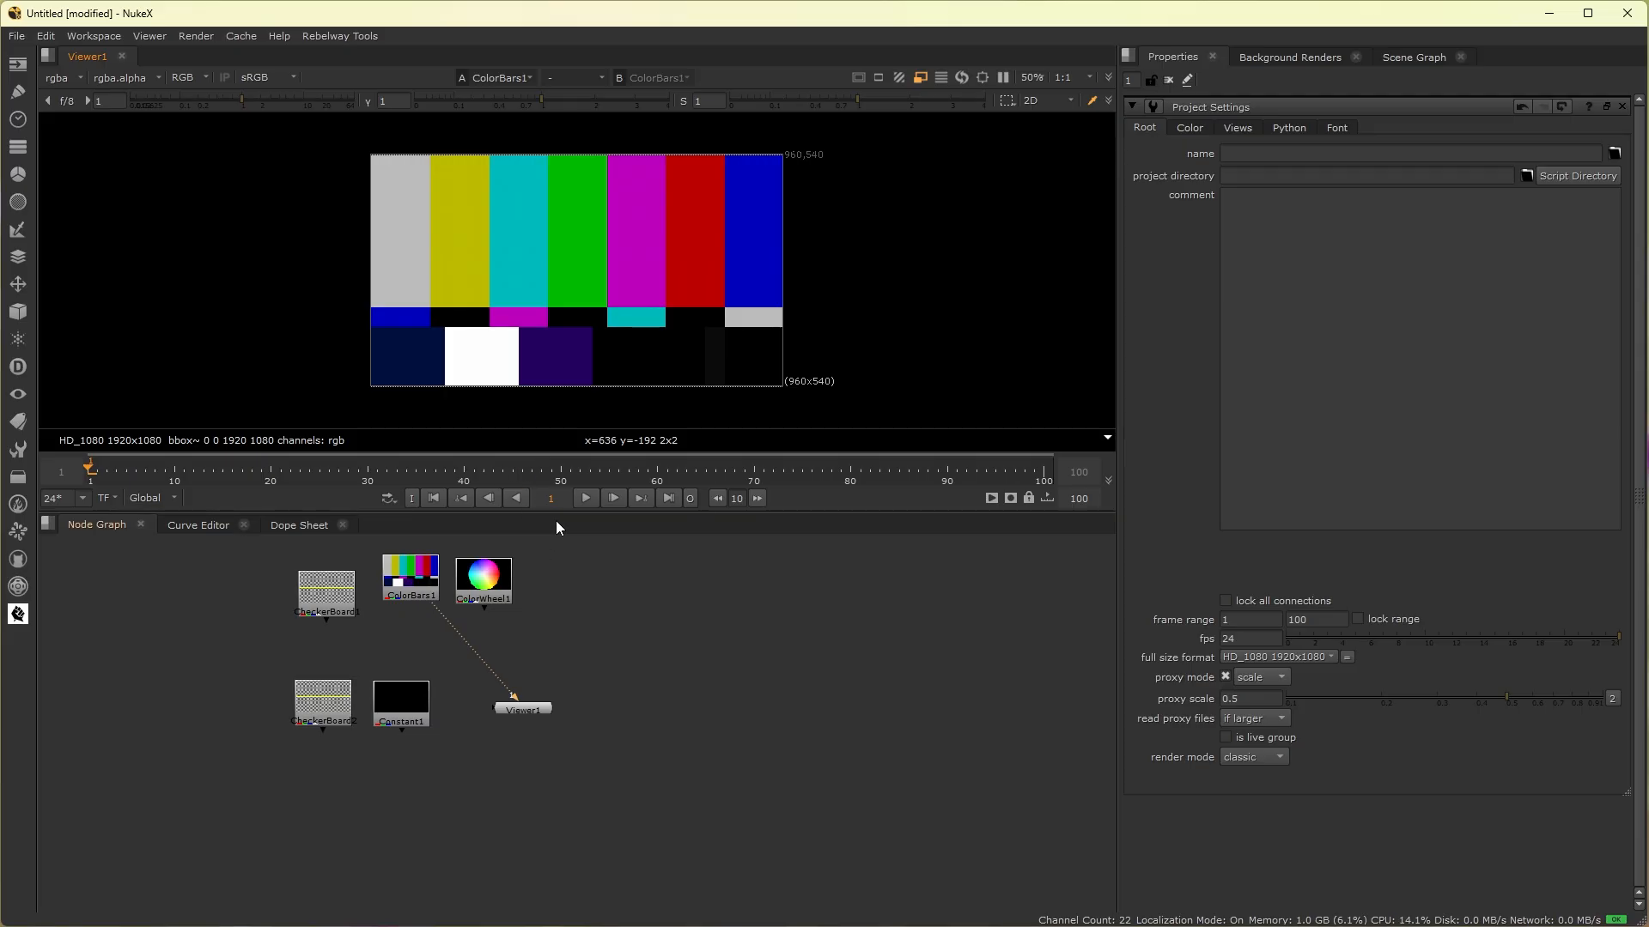
drag(571, 513, 587, 418)
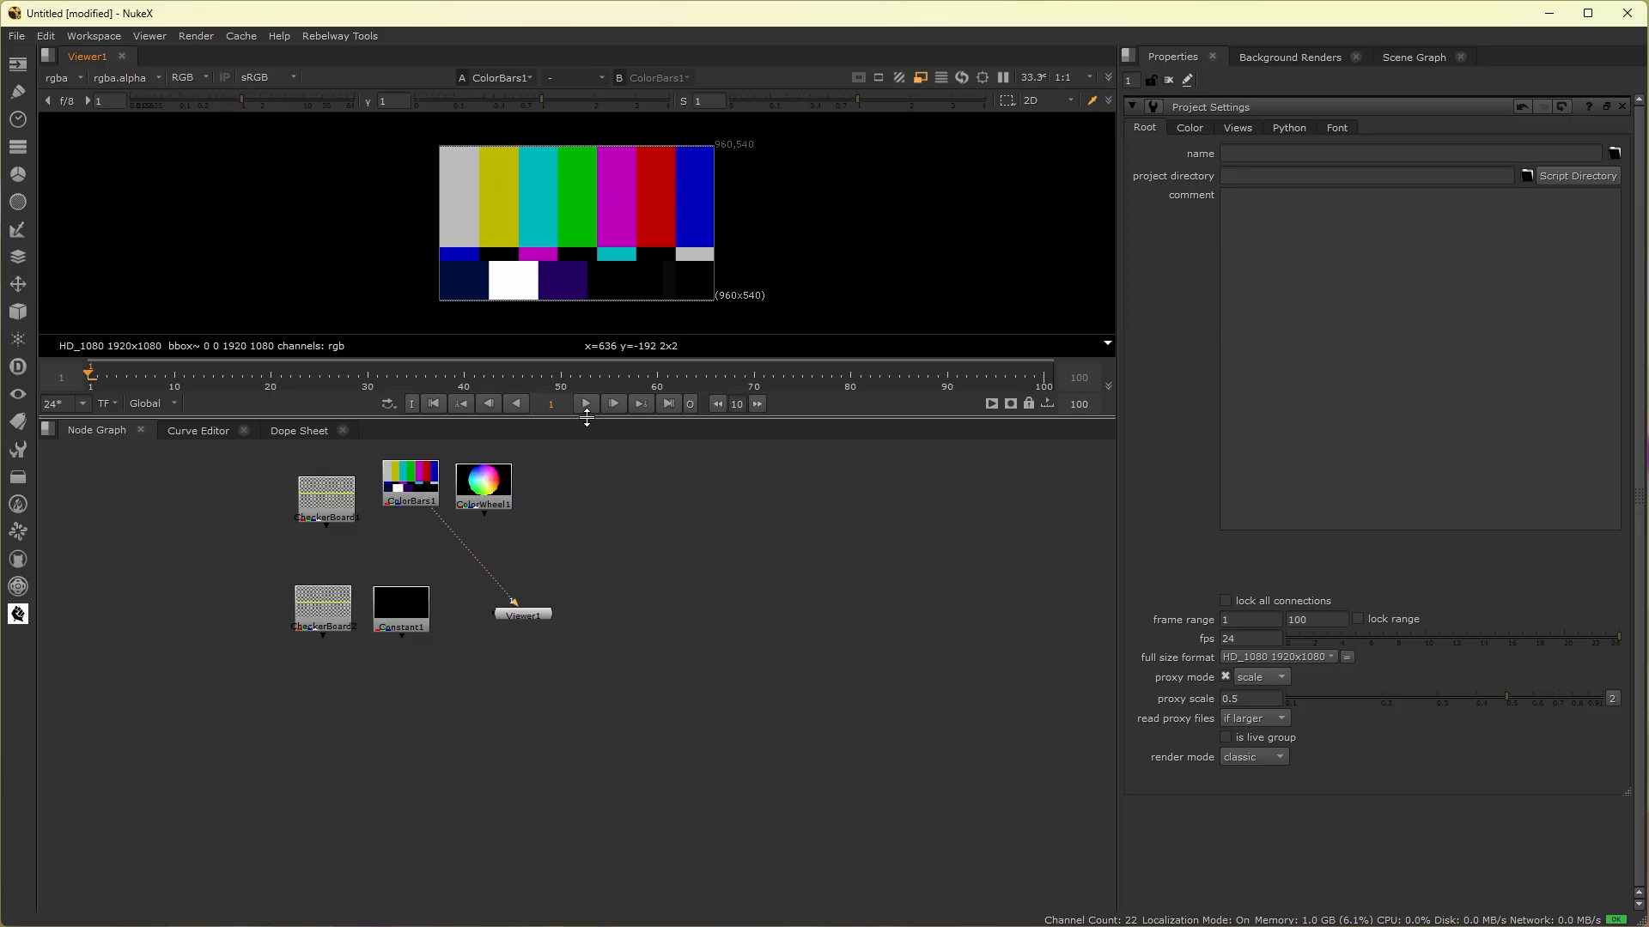
drag(586, 419, 631, 472)
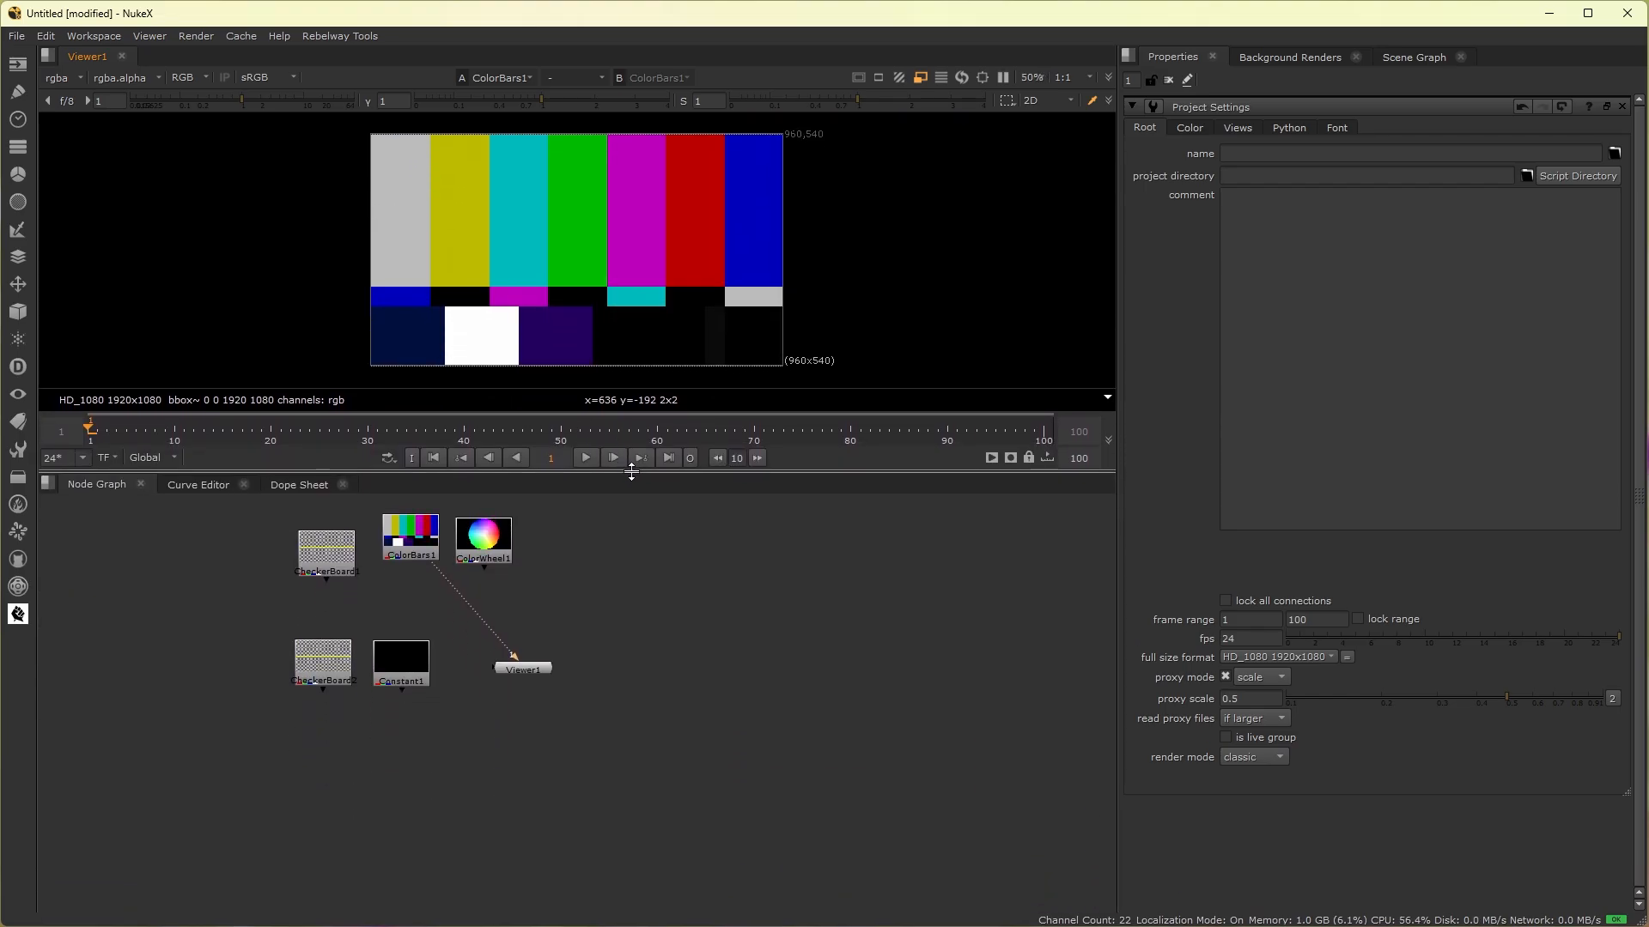
key(f)
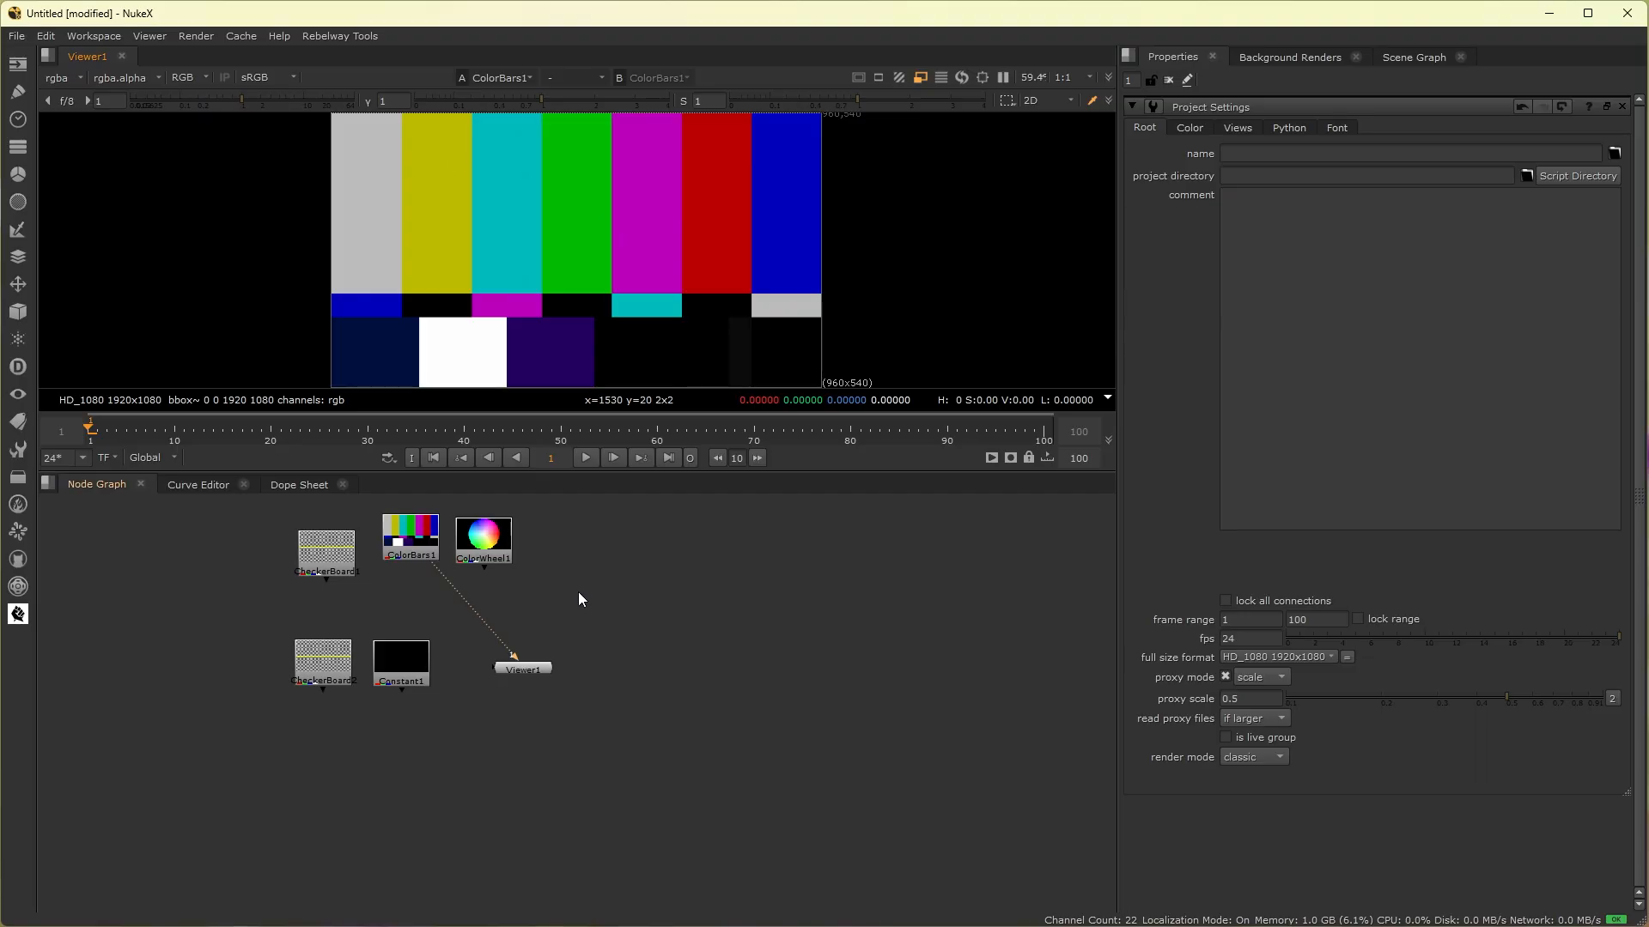
scroll(464, 677, down, 2)
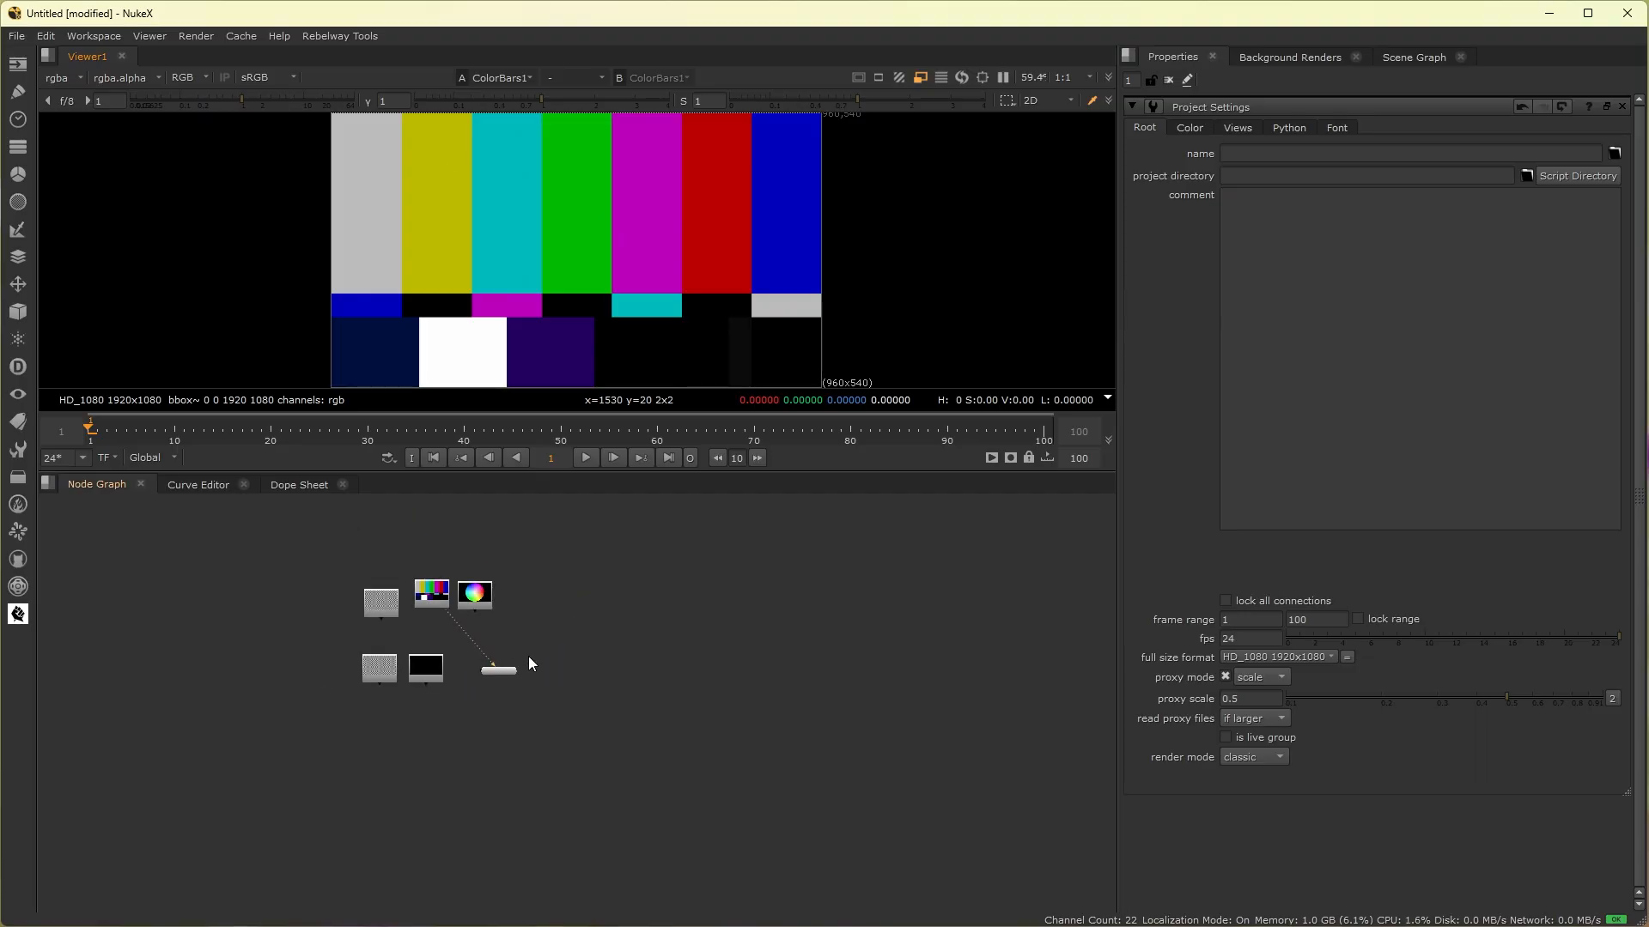
scroll(529, 646, up, 2)
middle_drag(529, 644, 691, 711)
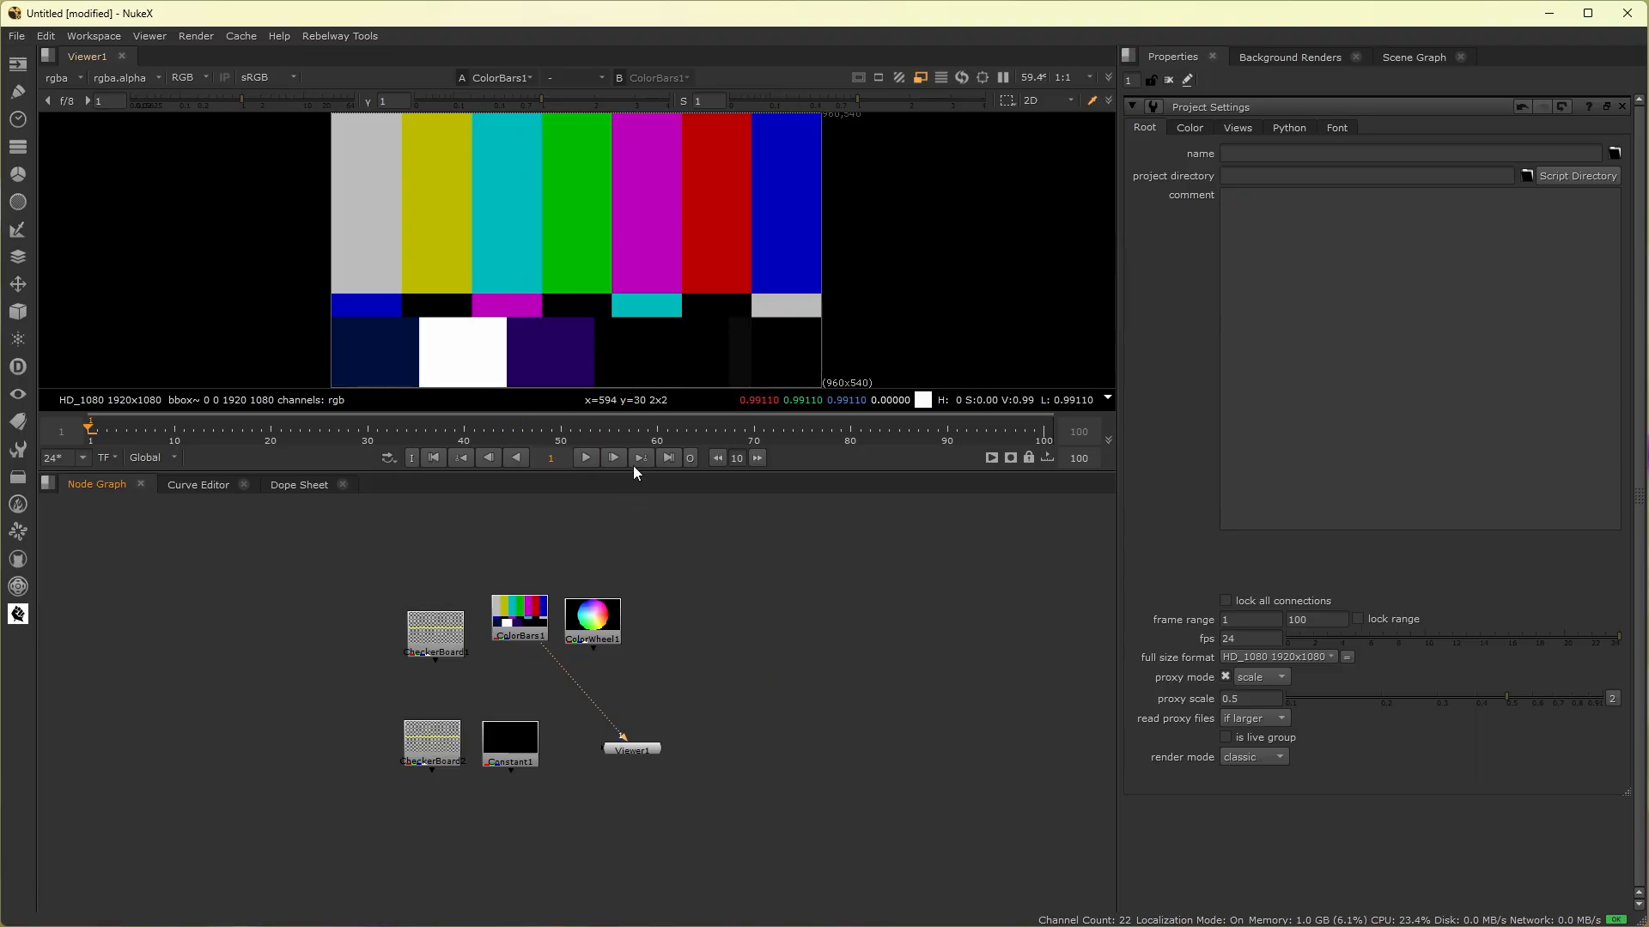
click(16, 67)
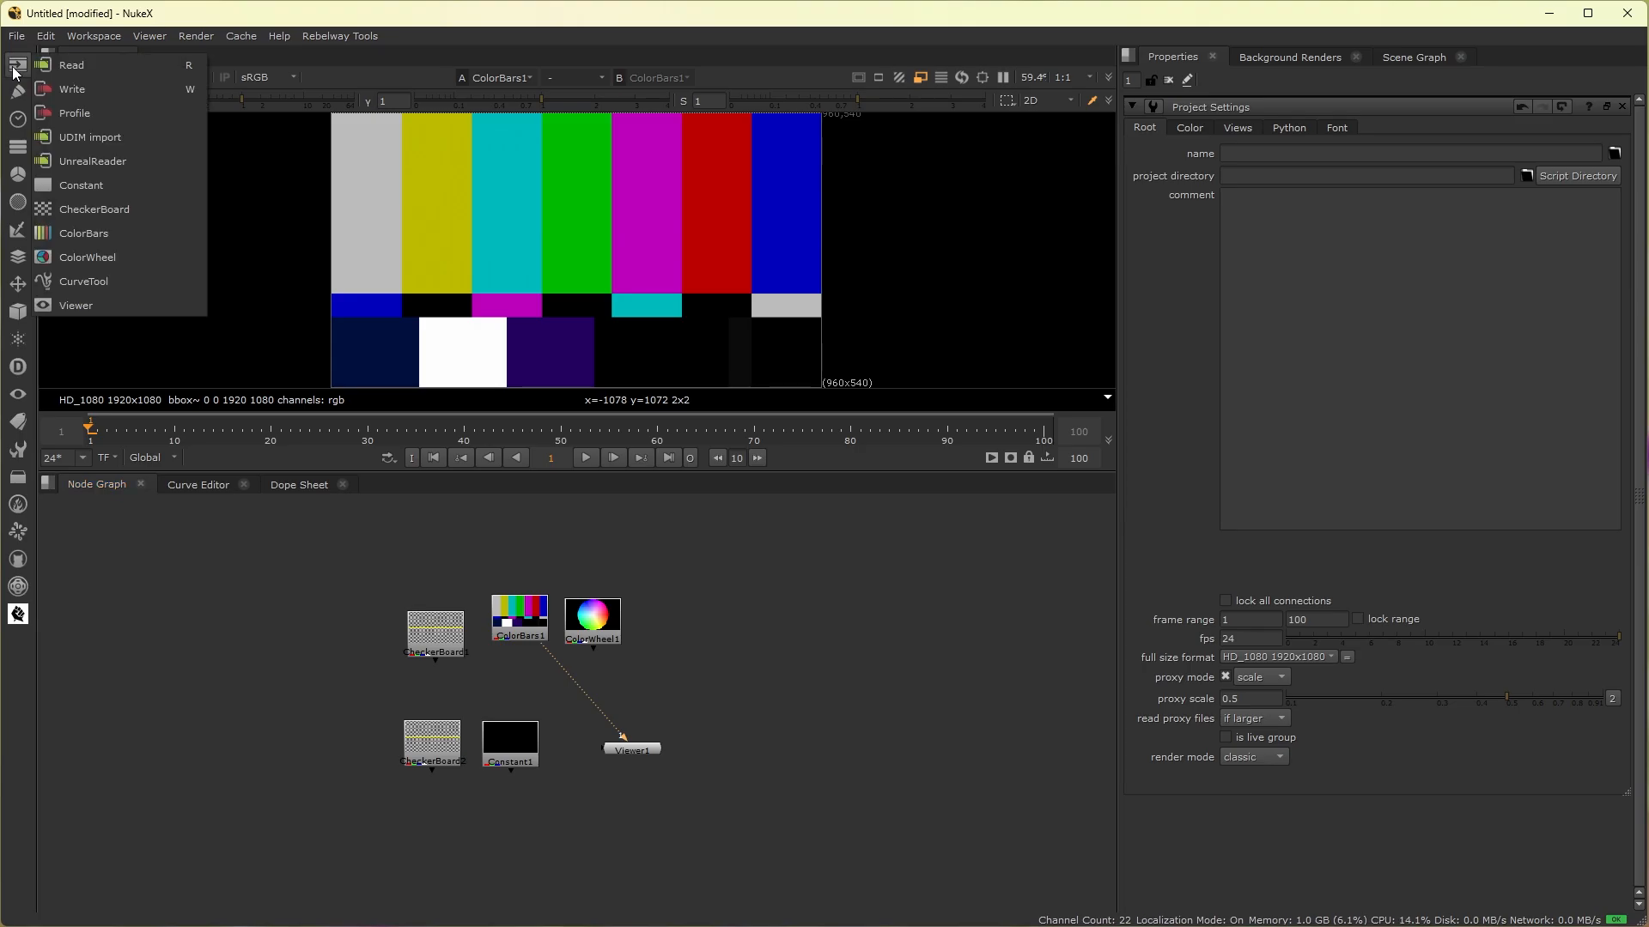
click(117, 70)
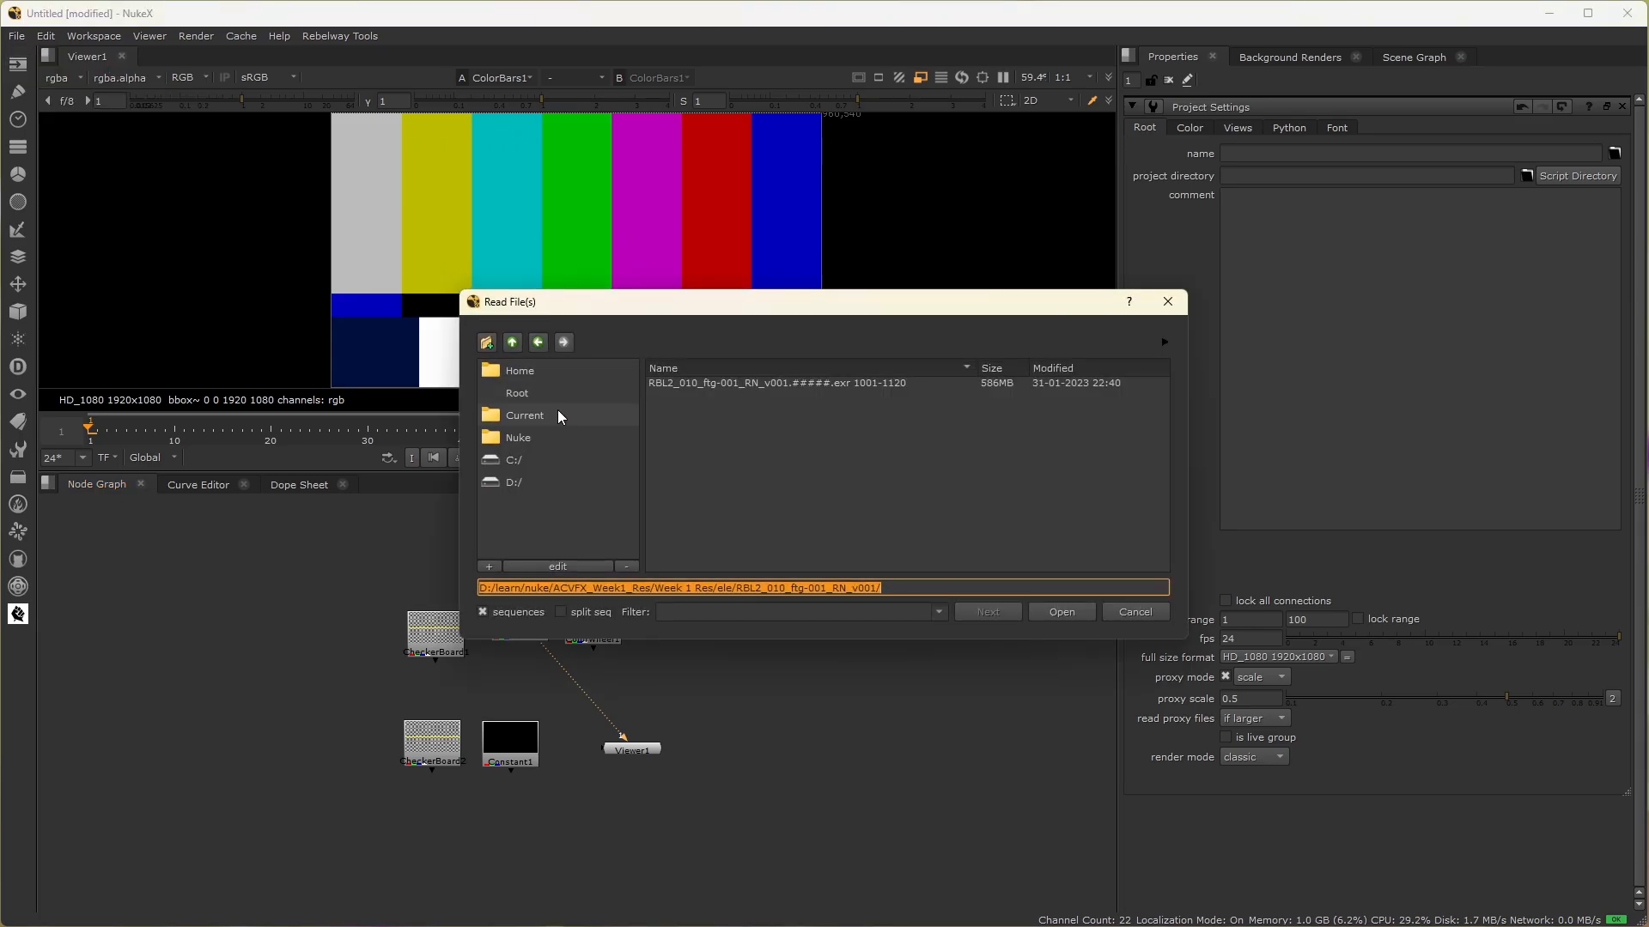
click(549, 478)
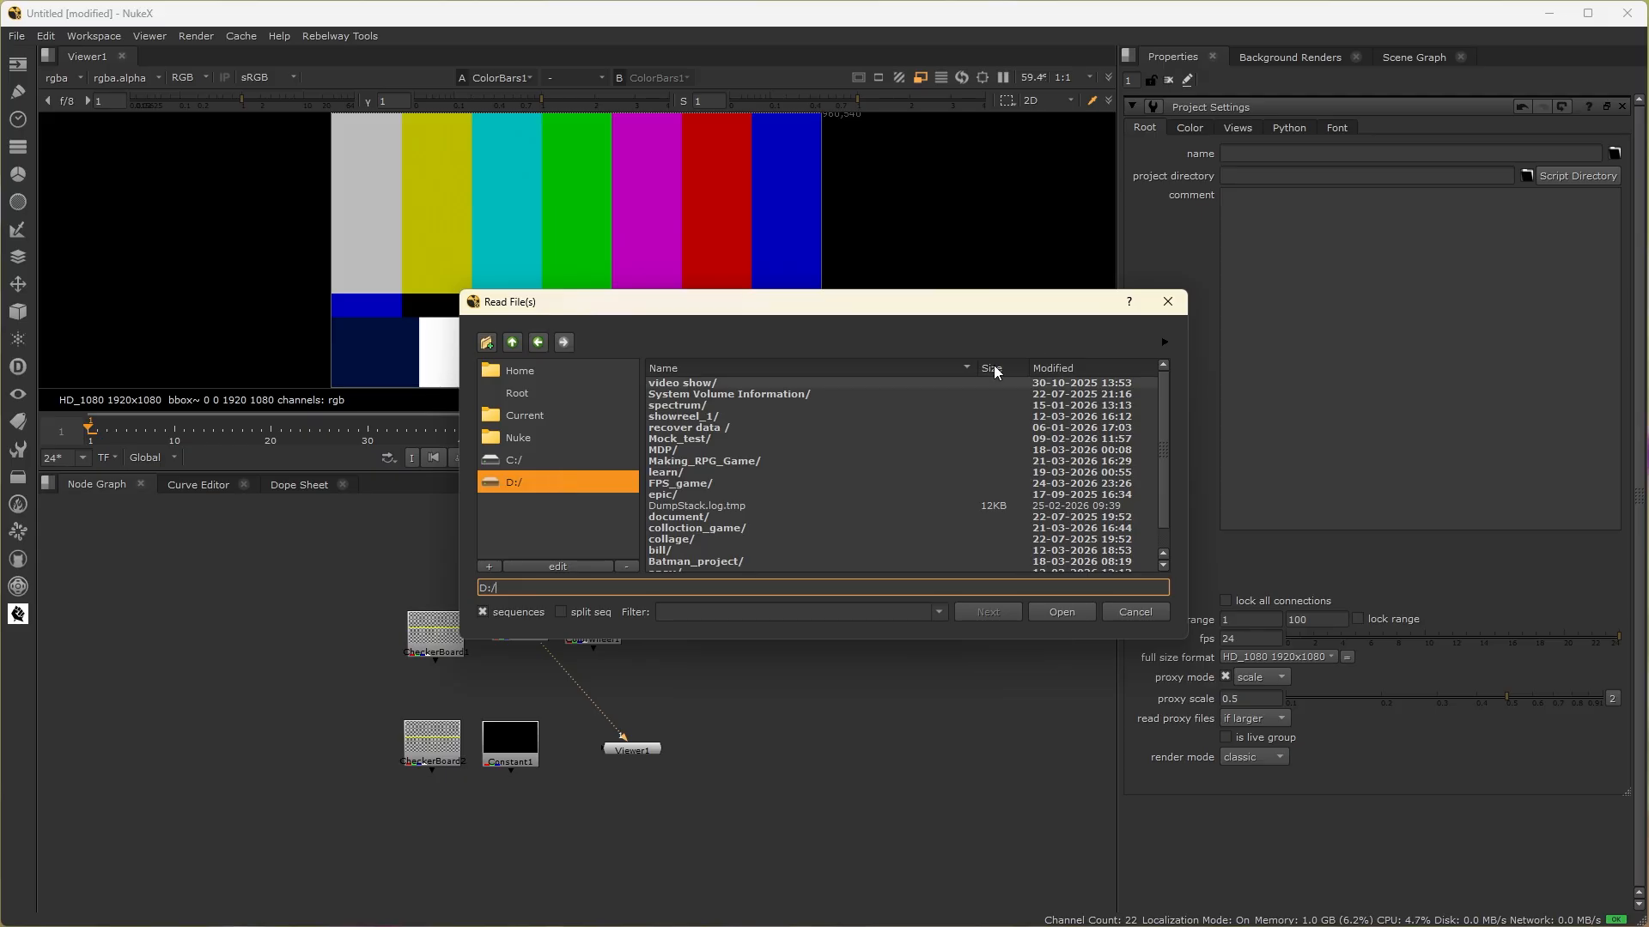
click(1166, 303)
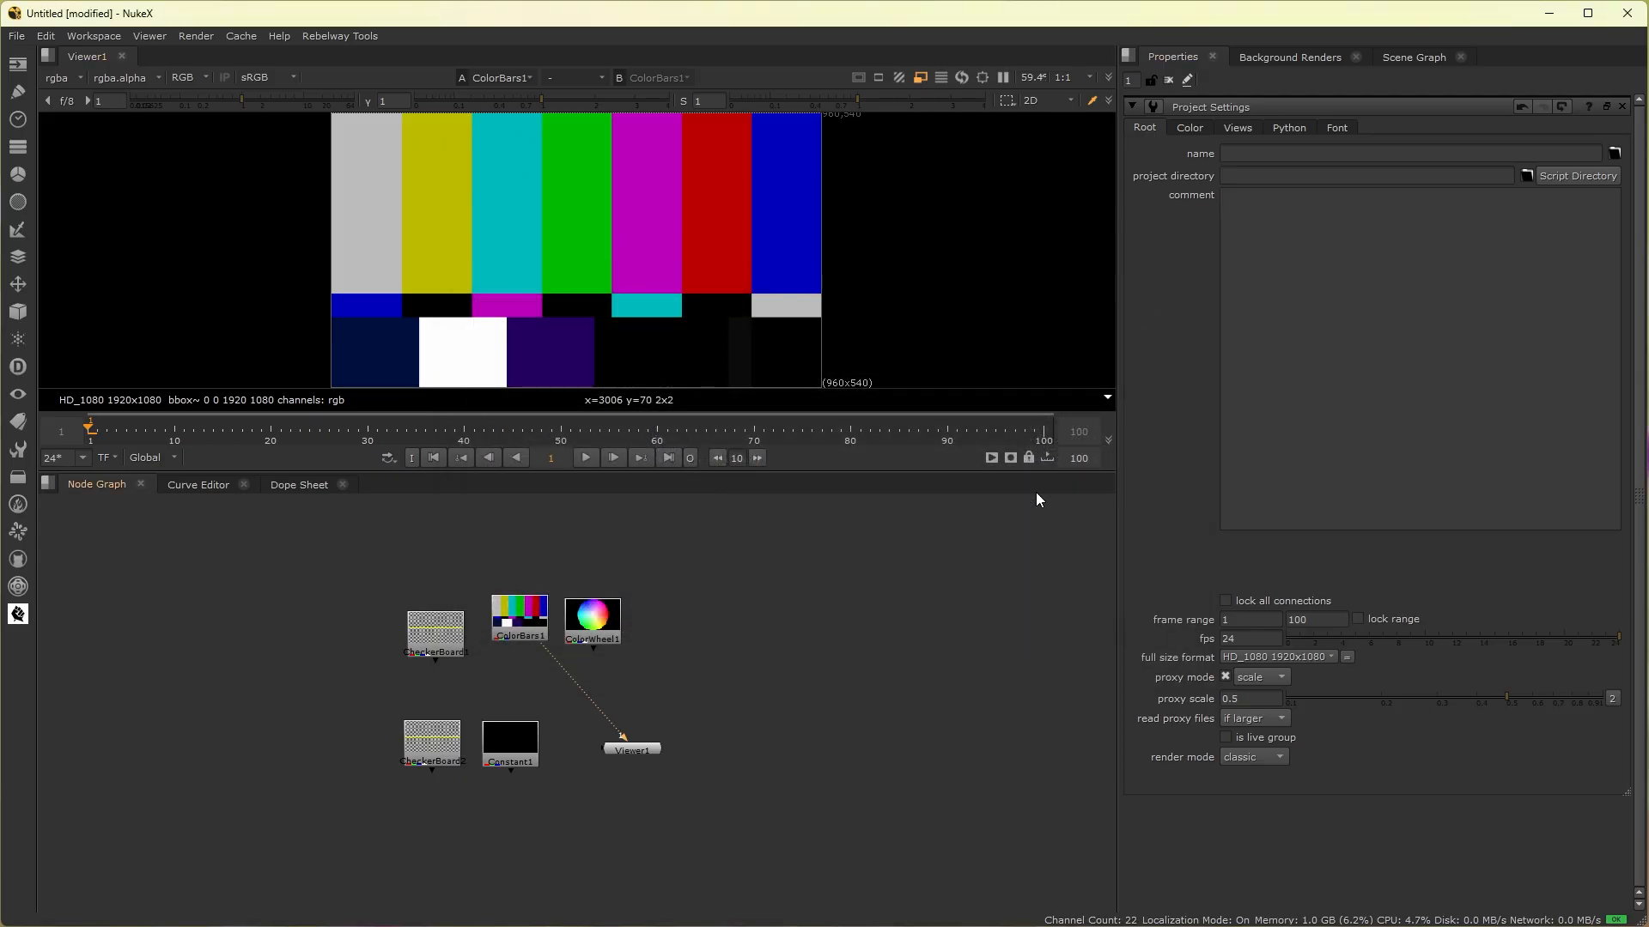
Step: Import 12.exr from the desktop into the Node Graph as a Read node and connect it to Viewer input 1
click(1550, 13)
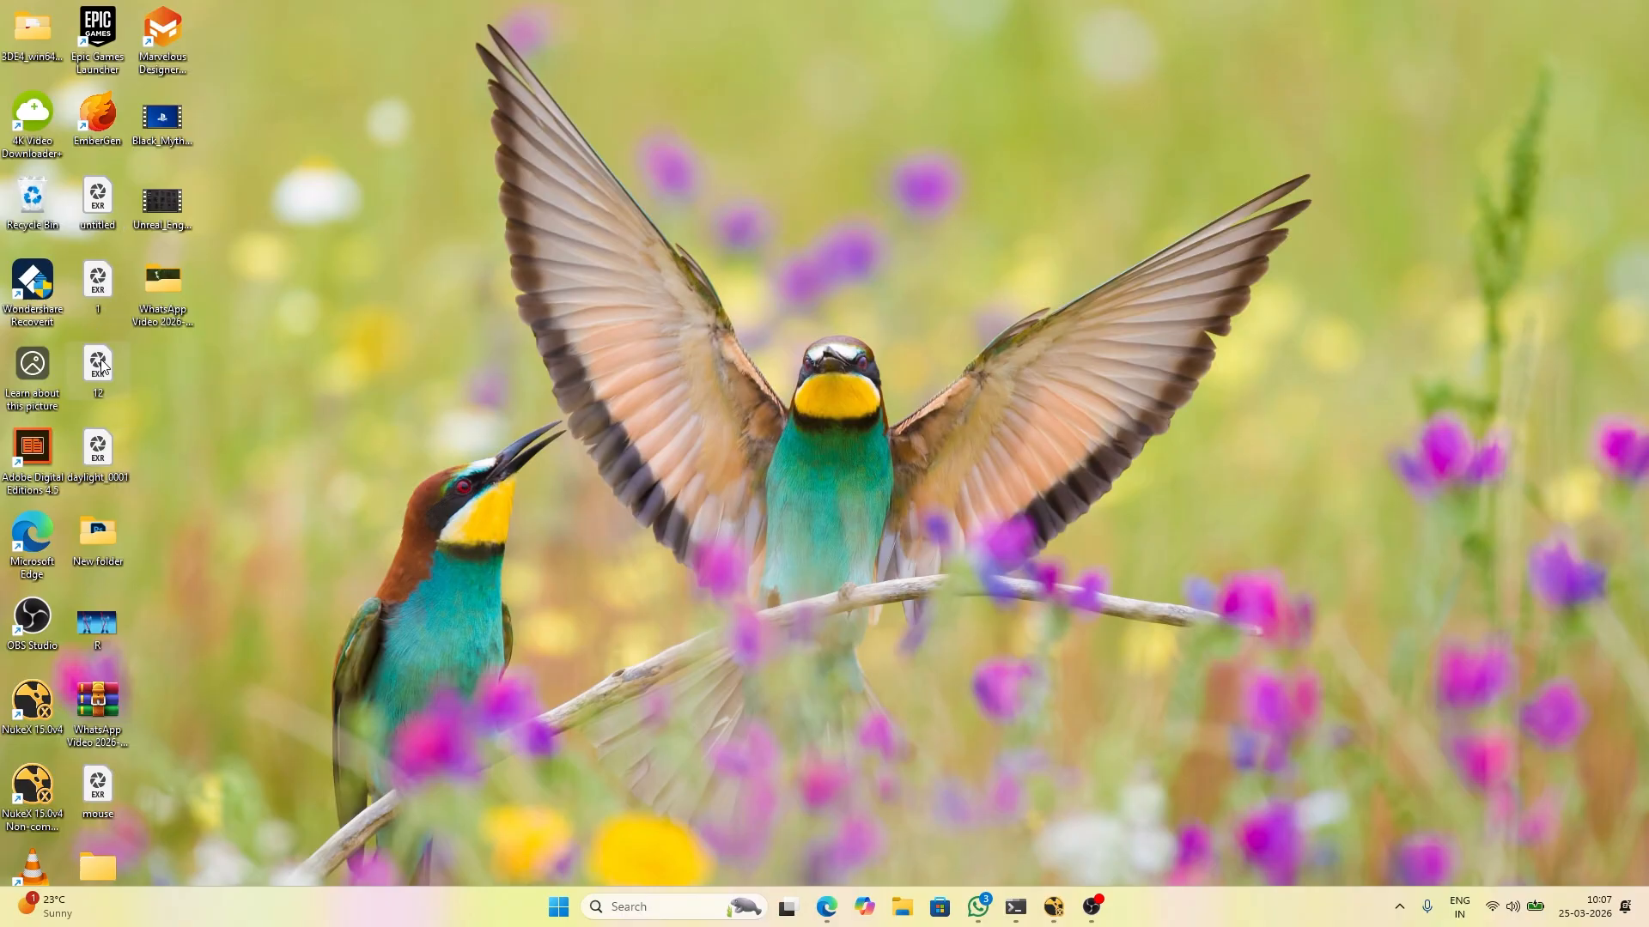
drag(102, 368, 753, 663)
key(super+Tab)
key(1)
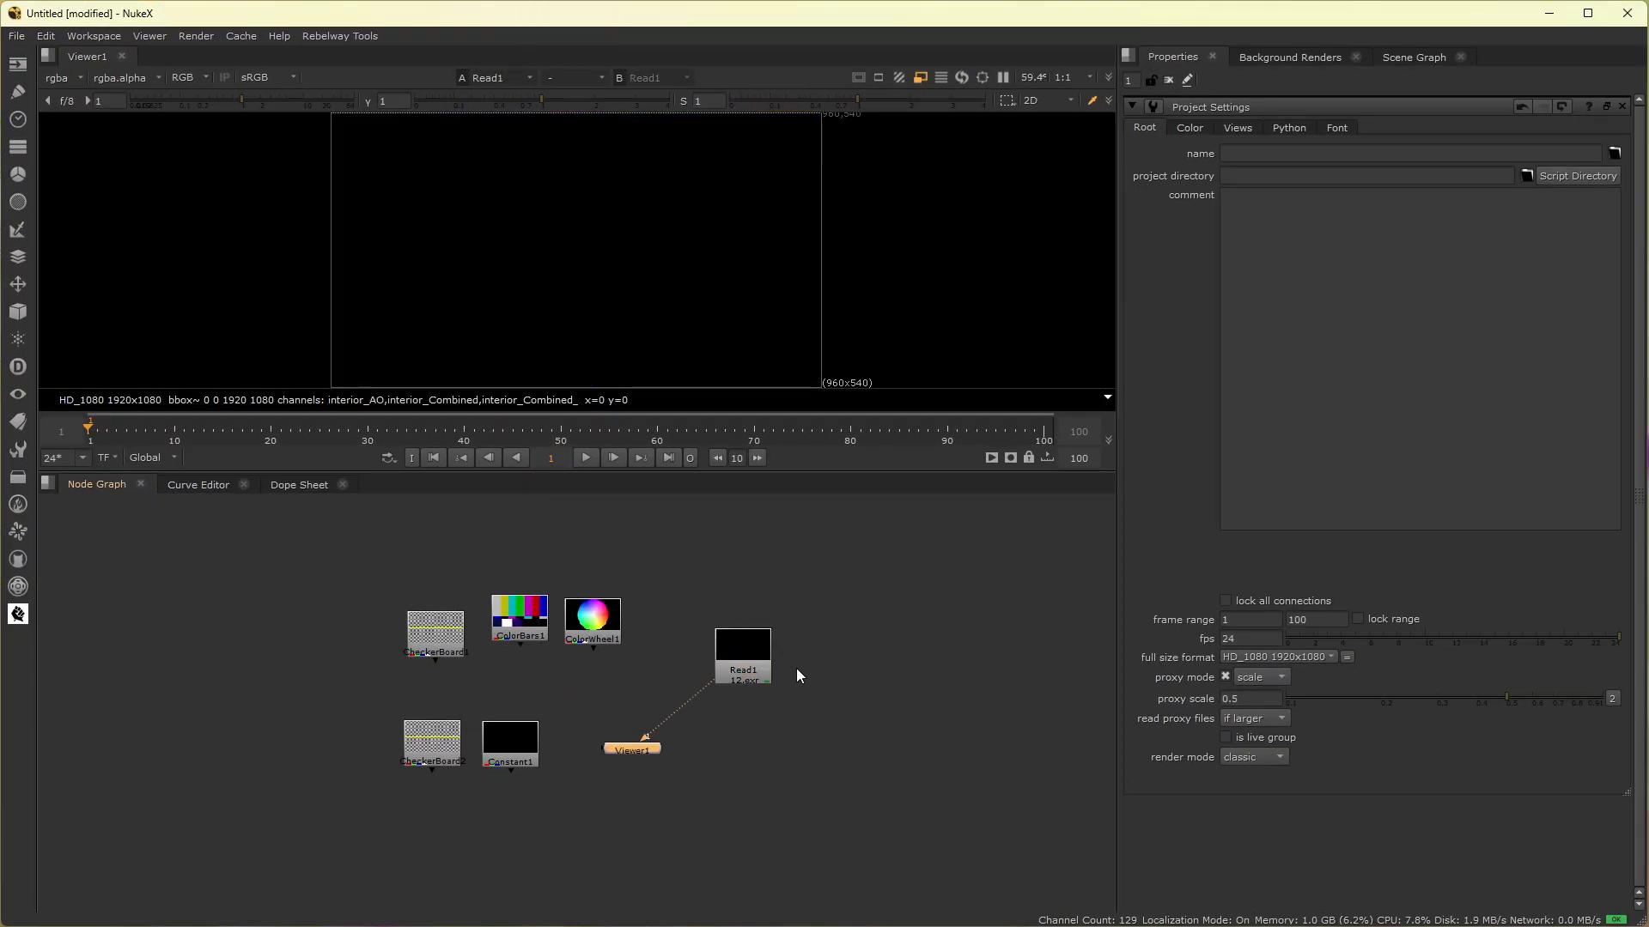
Step: Display the interior_Combined layer in the Viewer and move the Read node slightly higher in the Node Graph
click(79, 78)
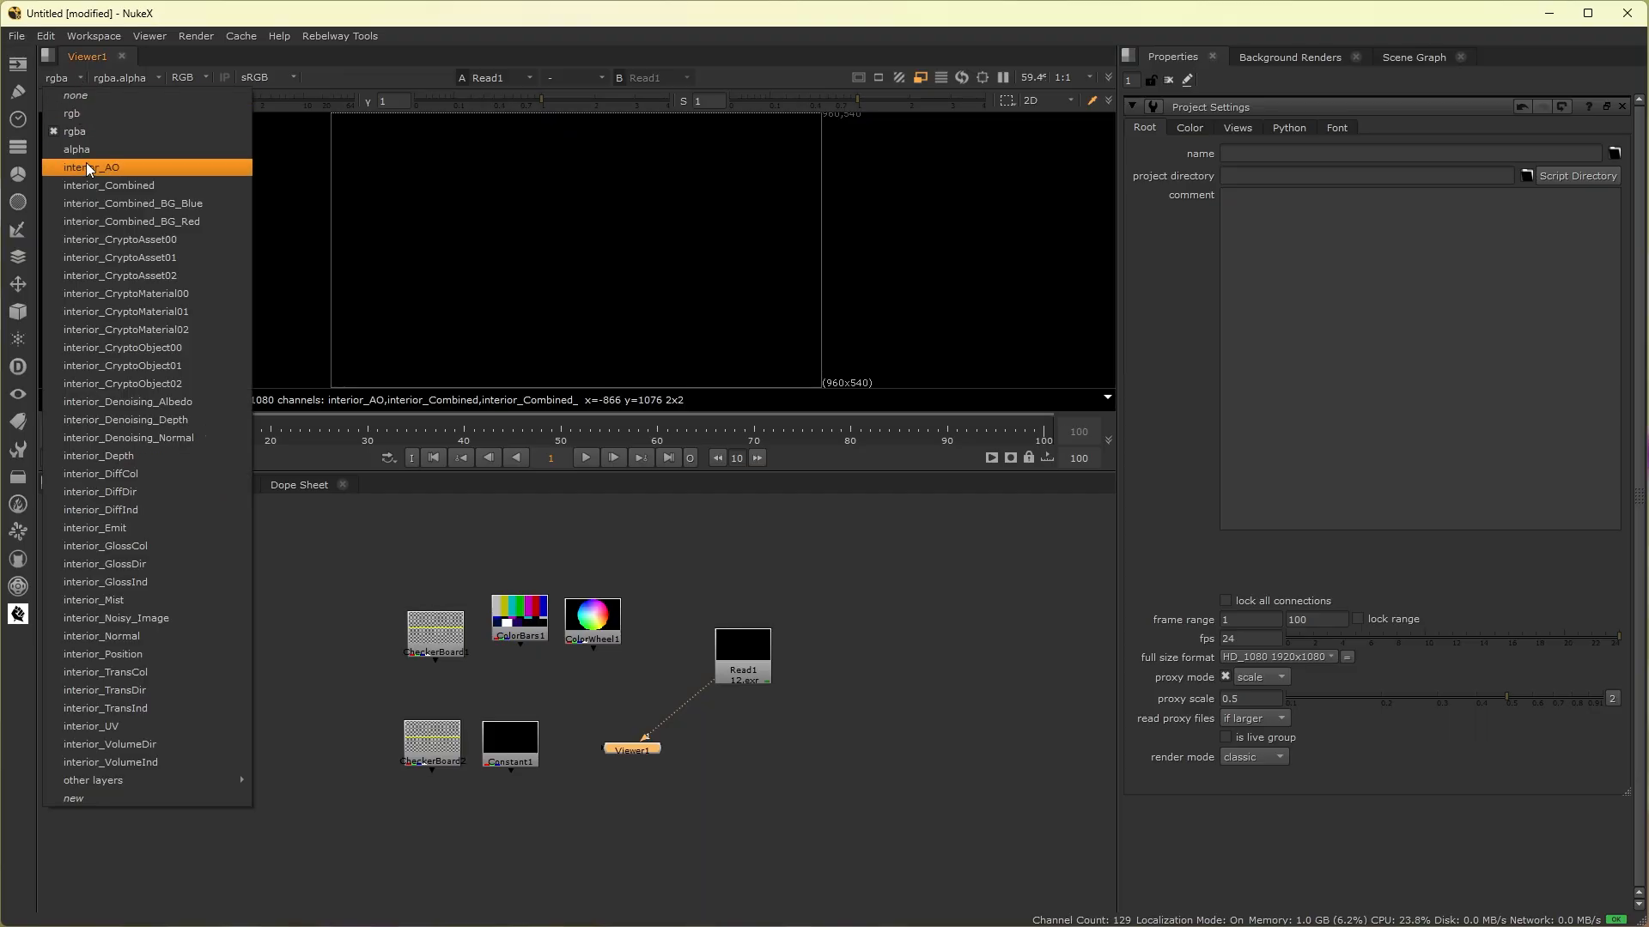
click(96, 186)
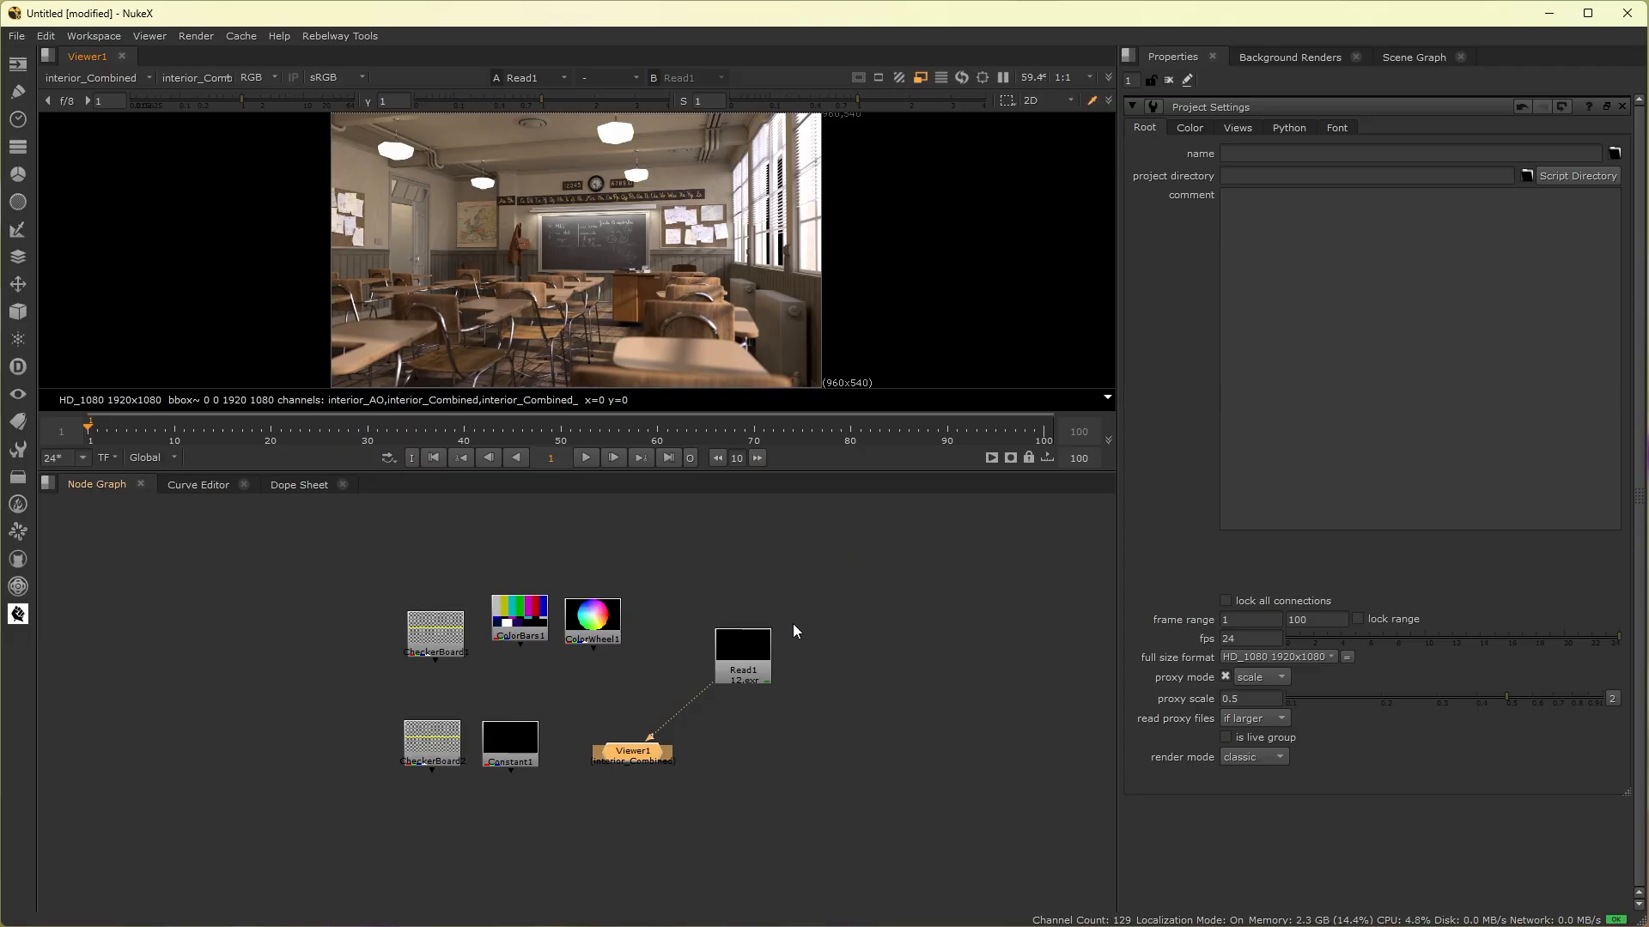
drag(743, 657, 739, 622)
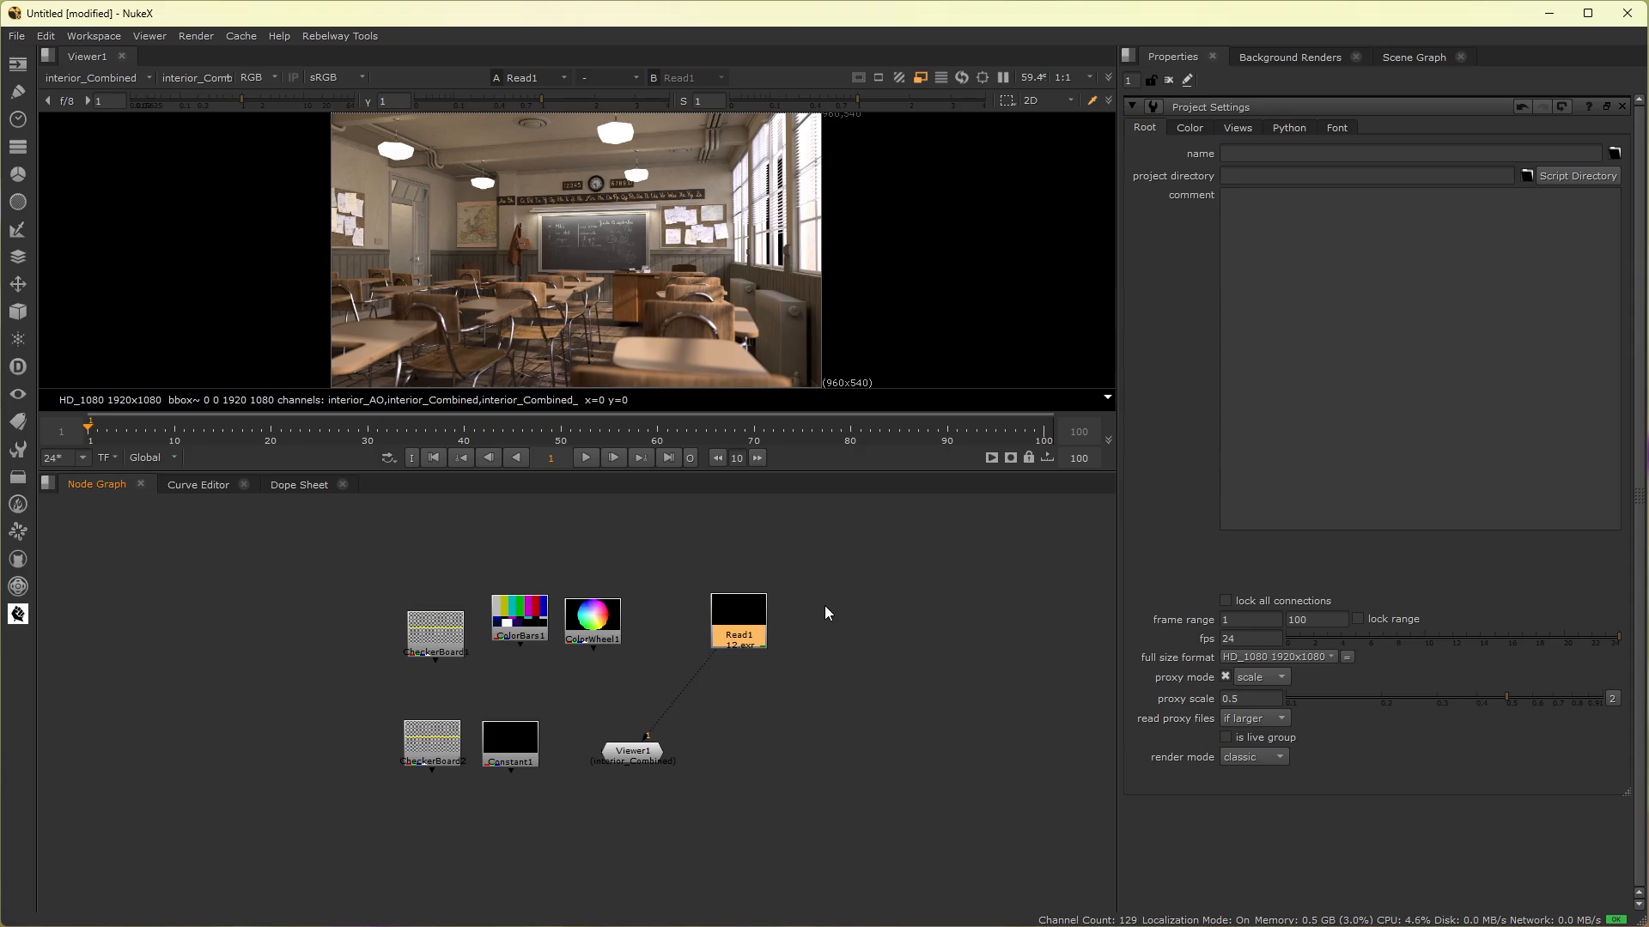
click(28, 65)
click(74, 63)
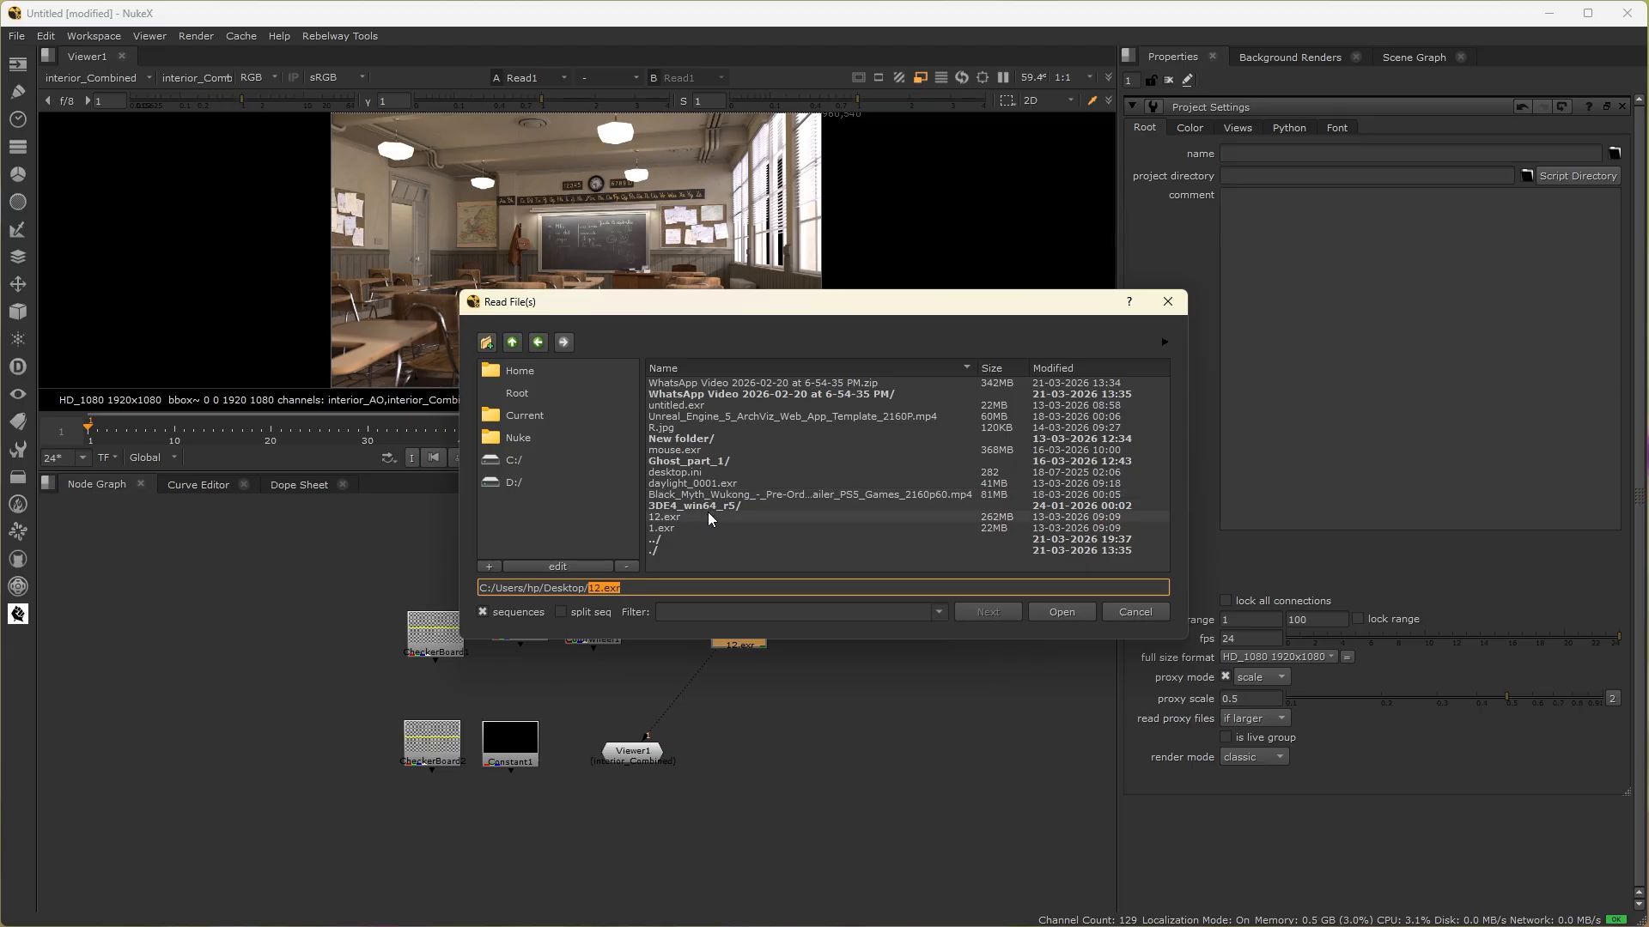
click(1136, 613)
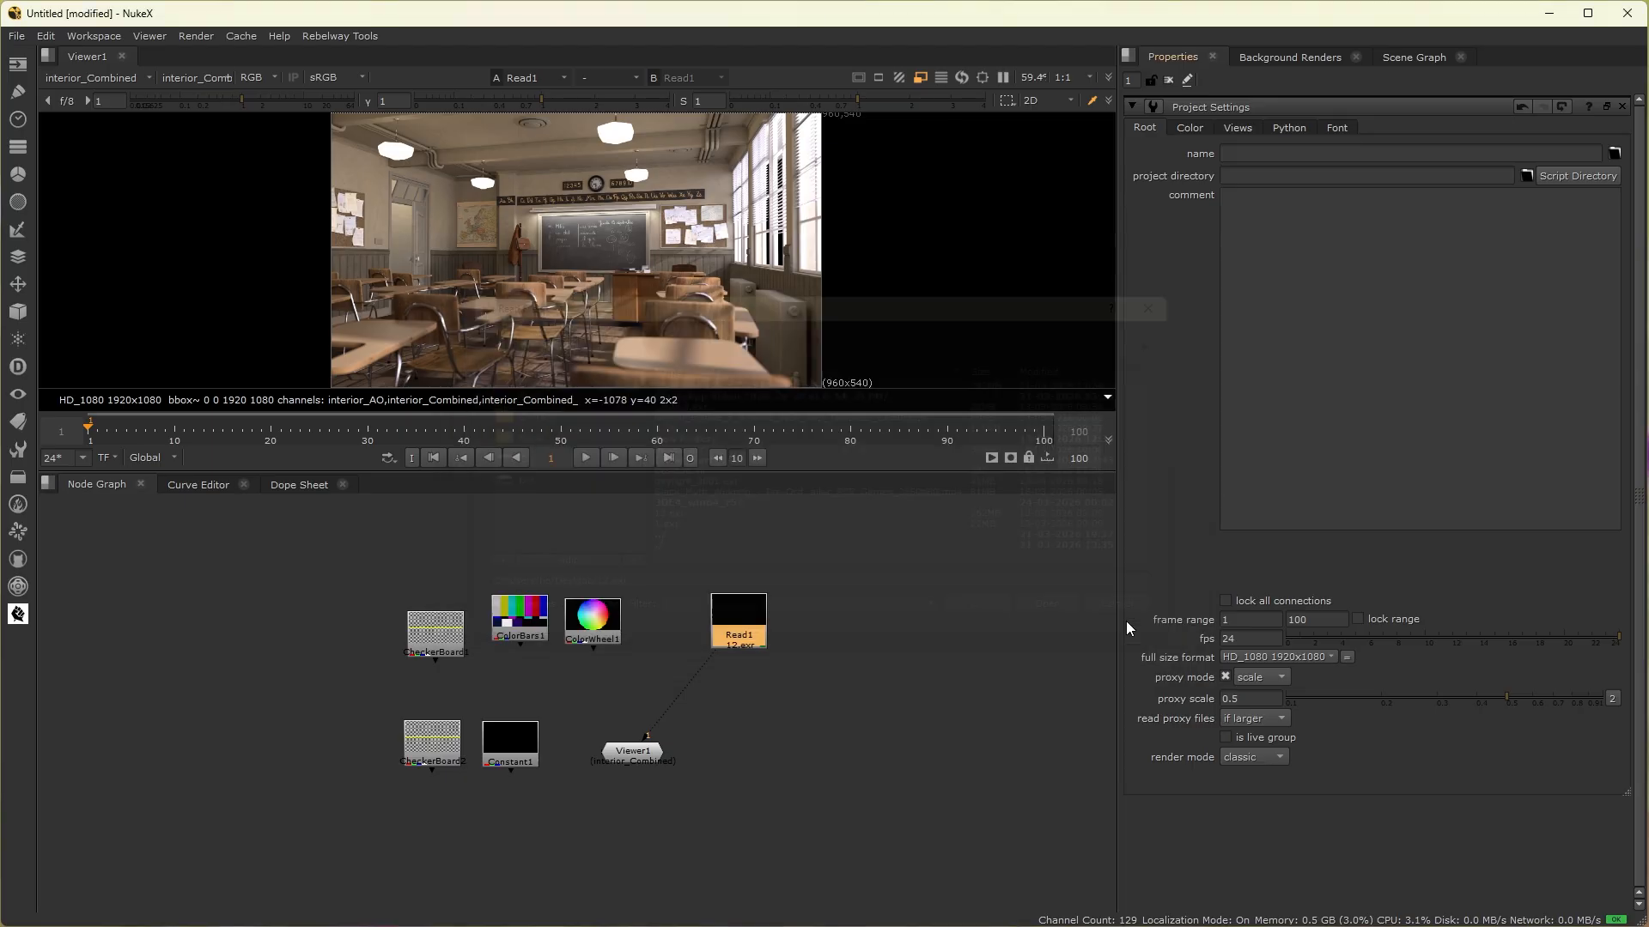